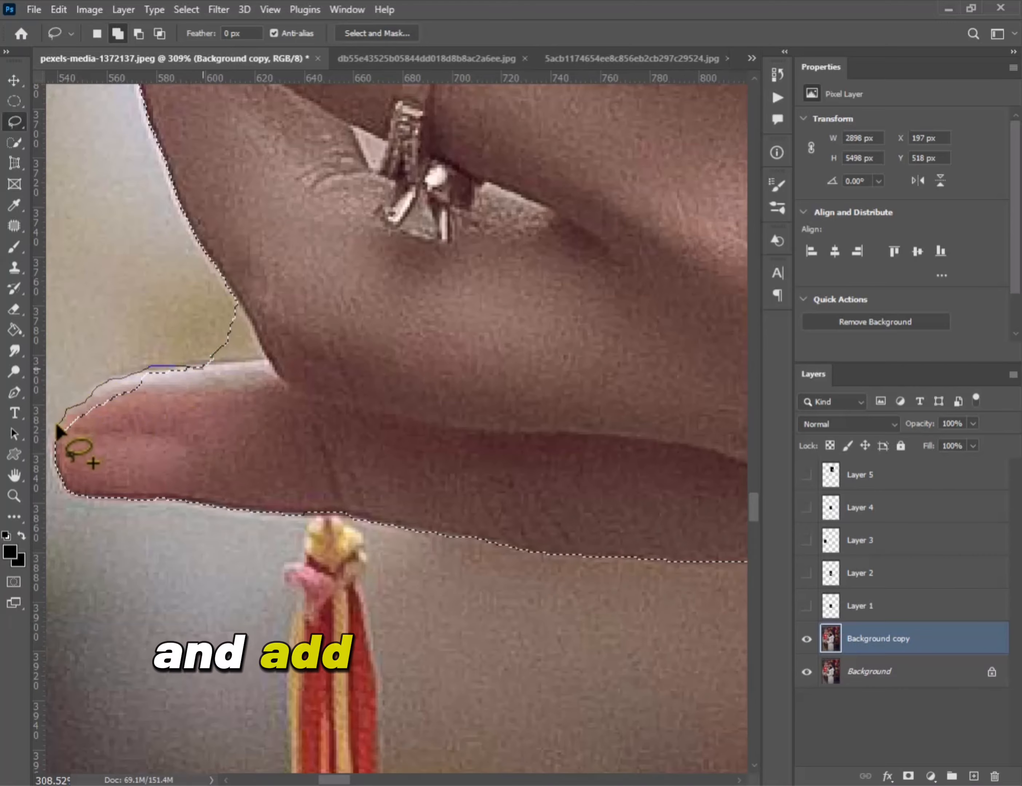
Refine the selection edge around the lower hand by adding and subtracting small areas with the Lasso tool
left_click_drag(79, 395, 239, 307)
mouse_move(324, 173)
left_mouse_down()
mouse_move(320, 356)
mouse_move(297, 424)
left_mouse_up()
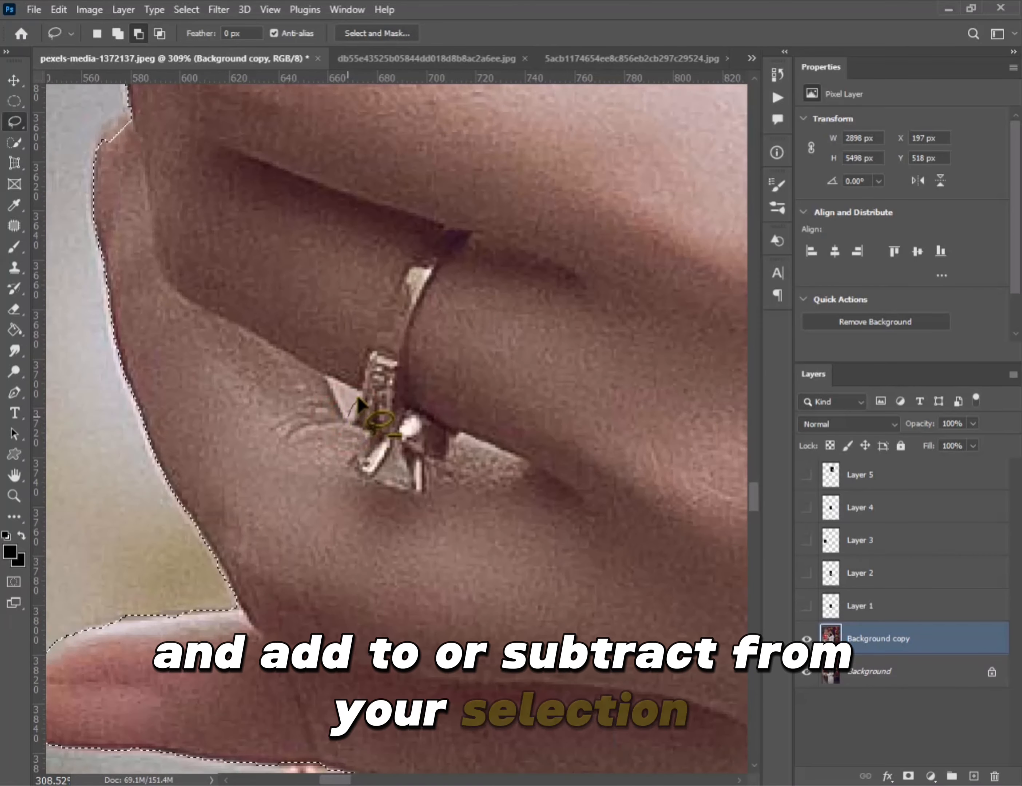
left_click_drag(358, 405, 343, 422)
mouse_move(518, 350)
left_mouse_down()
mouse_move(434, 547)
mouse_move(269, 566)
left_mouse_up()
Subtract the gap between the thumb and fingers from the selection with the Magnetic Lasso tool
right_click(15, 121)
left_click(52, 149)
scroll(515, 401, "down", 2)
left_click_drag(299, 417, 398, 463)
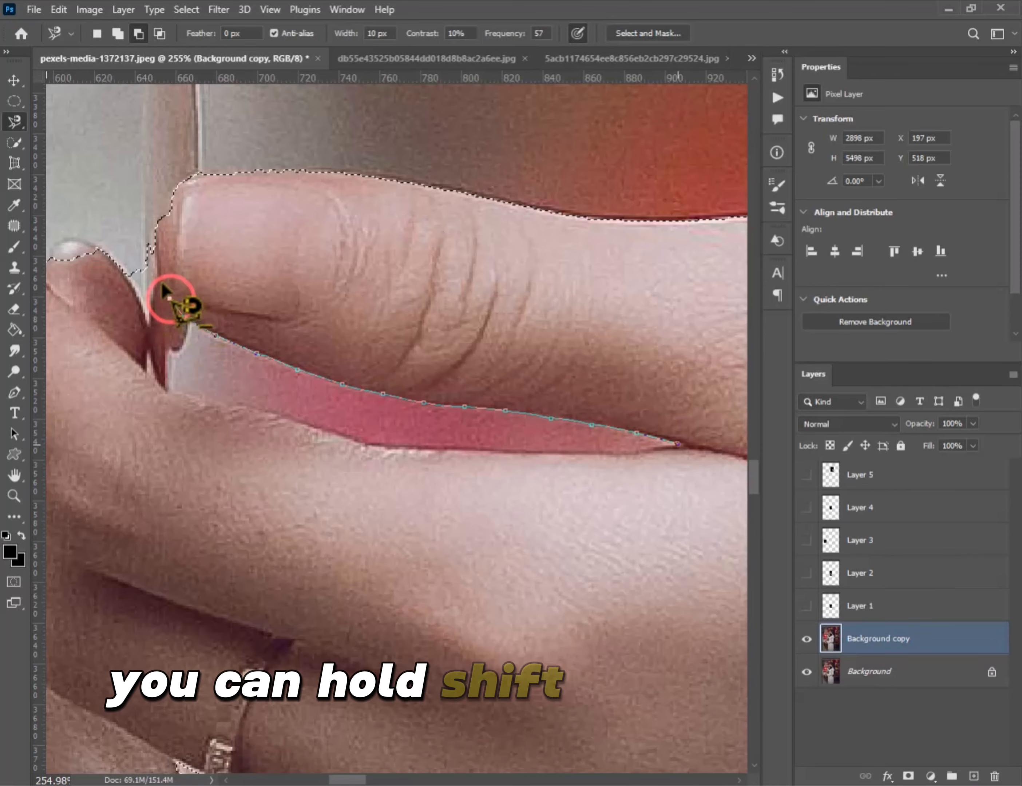
left_click(172, 395)
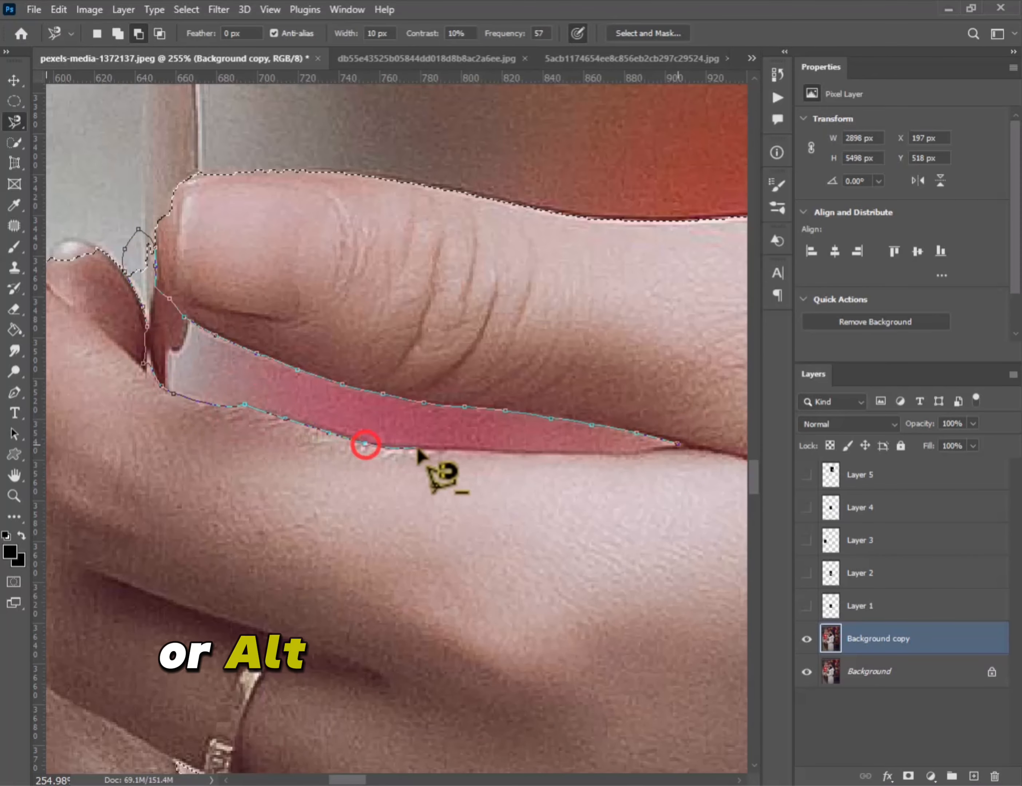
left_click(678, 444)
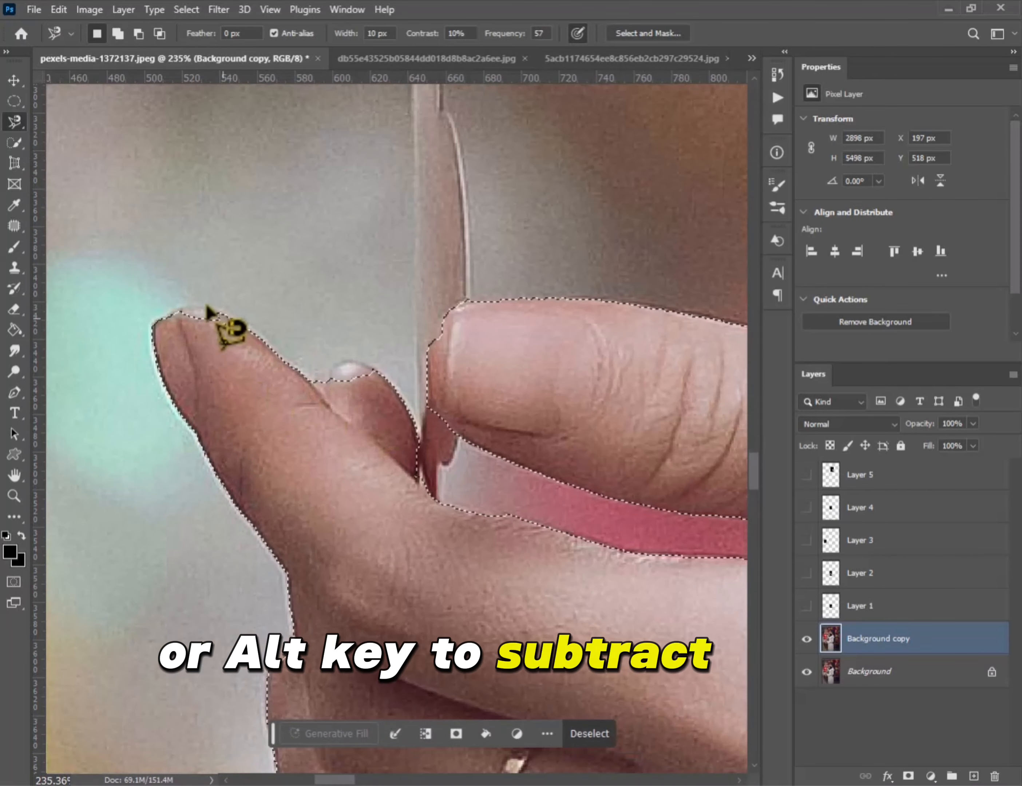
Trim the selection closely around the fingertips of the lower hand with the Lasso tool
key("shift+l")
mouse_move(378, 402)
left_mouse_down()
mouse_move(342, 367)
mouse_move(311, 381)
left_mouse_up()
left_click_drag(224, 318, 181, 313)
left_click_drag(285, 367, 222, 318)
Clean up the rest of the woman's selection outline with the Lasso tool, leaving out the lantern and raised hand
scroll(316, 437, "down", 10)
mouse_move(421, 245)
left_mouse_down()
mouse_move(398, 363)
mouse_move(449, 361)
mouse_move(447, 413)
left_mouse_up()
key("w")
key("l")
mouse_move(435, 319)
left_mouse_down()
mouse_move(475, 452)
mouse_move(468, 466)
mouse_move(457, 437)
left_mouse_up()
scroll(483, 456, "up", 8)
scroll(461, 422, "down", 8)
left_click_drag(453, 556, 509, 383)
scroll(524, 454, "up", 7)
mouse_move(565, 415)
left_mouse_down()
mouse_move(563, 389)
mouse_move(564, 426)
mouse_move(519, 409)
mouse_move(489, 326)
left_mouse_up()
scroll(551, 403, "up", 8)
scroll(562, 461, "down", 18)
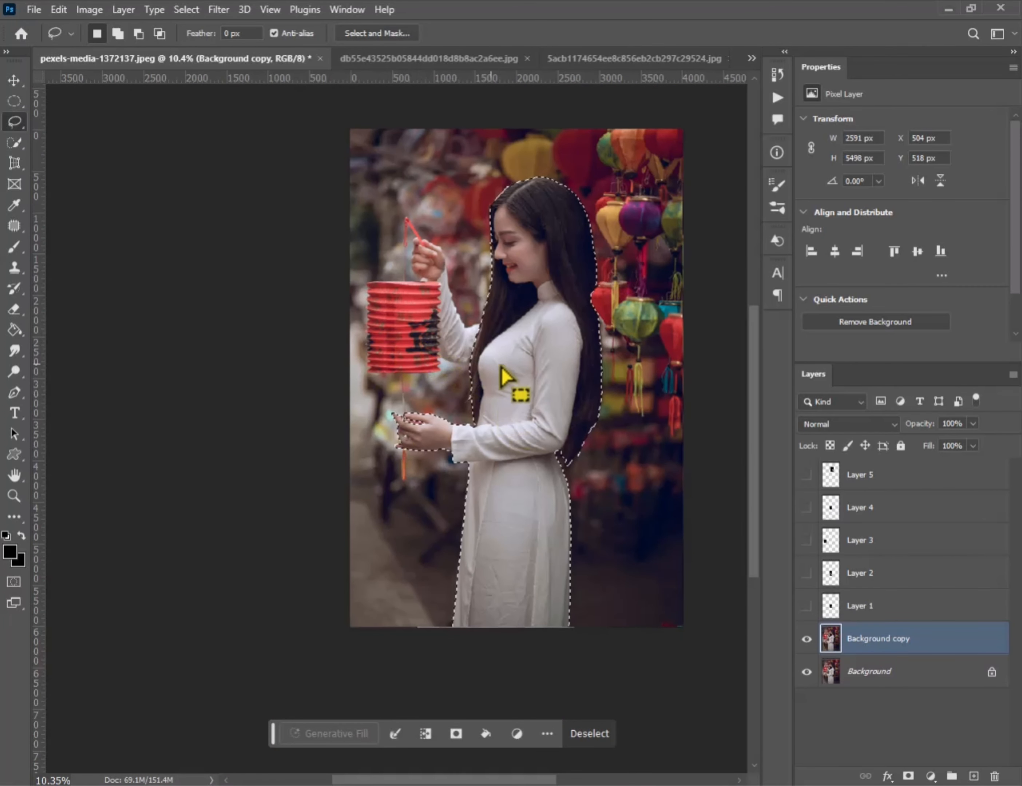
Cut the selected woman onto a new layer with Layer Via Cut
right_click(541, 365)
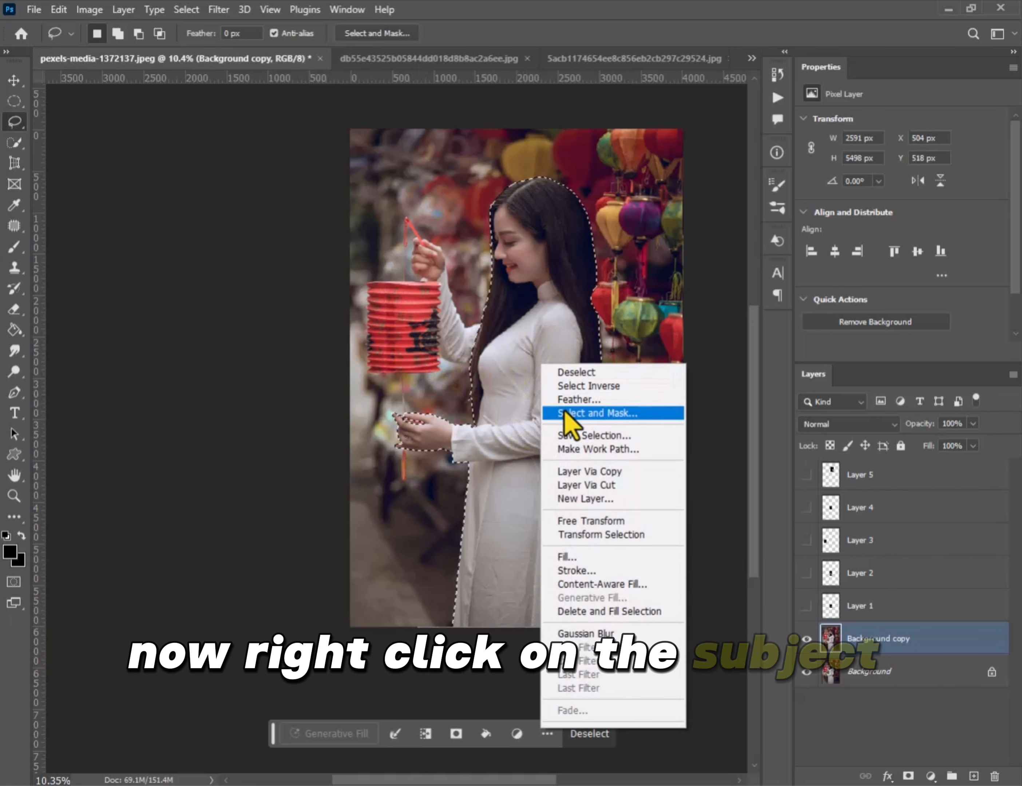
left_click(580, 485)
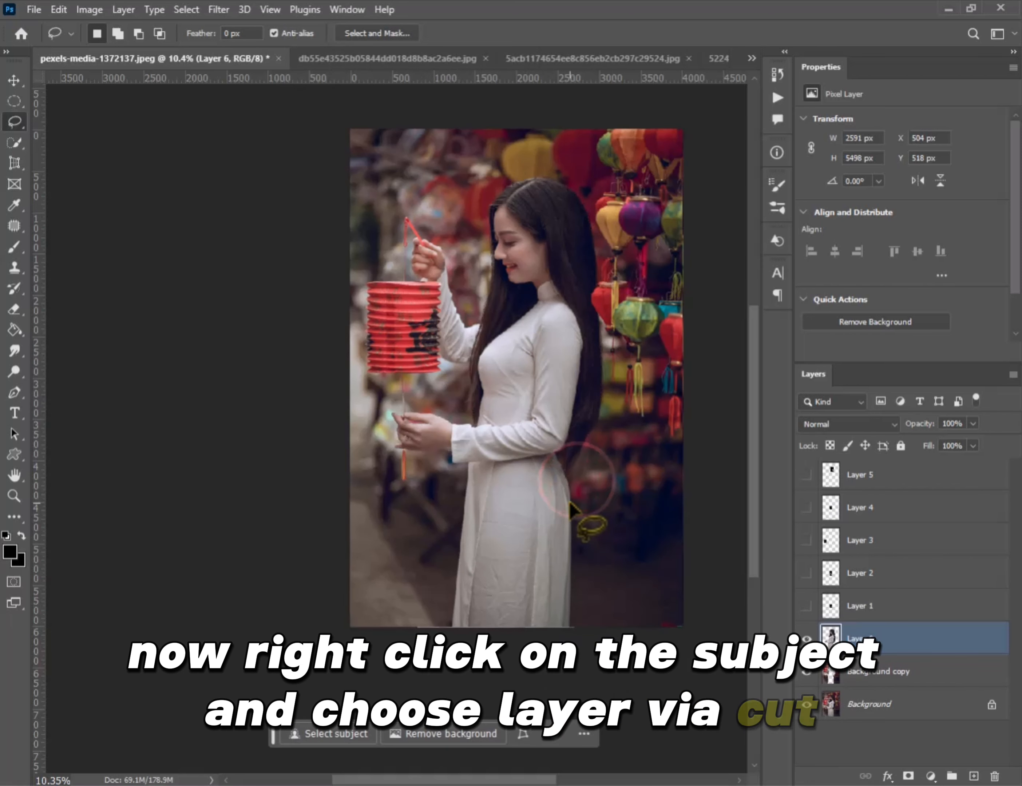
Apply a Gaussian Blur to the Background copy layer
left_click(831, 672)
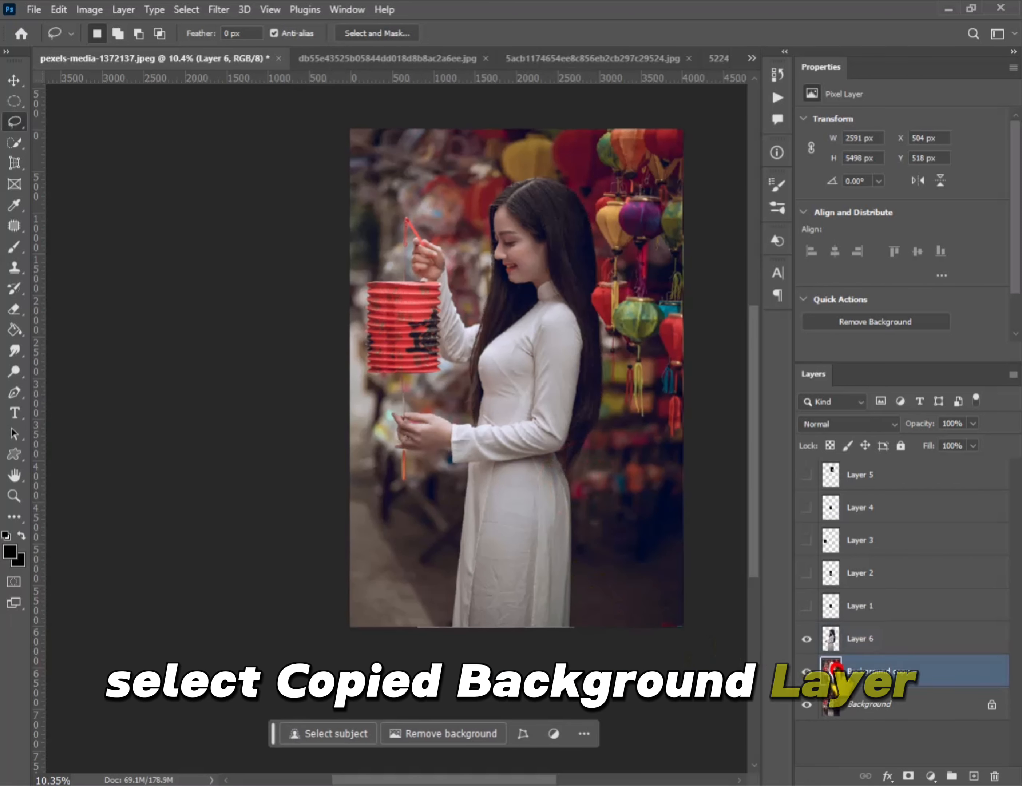
left_click(220, 9)
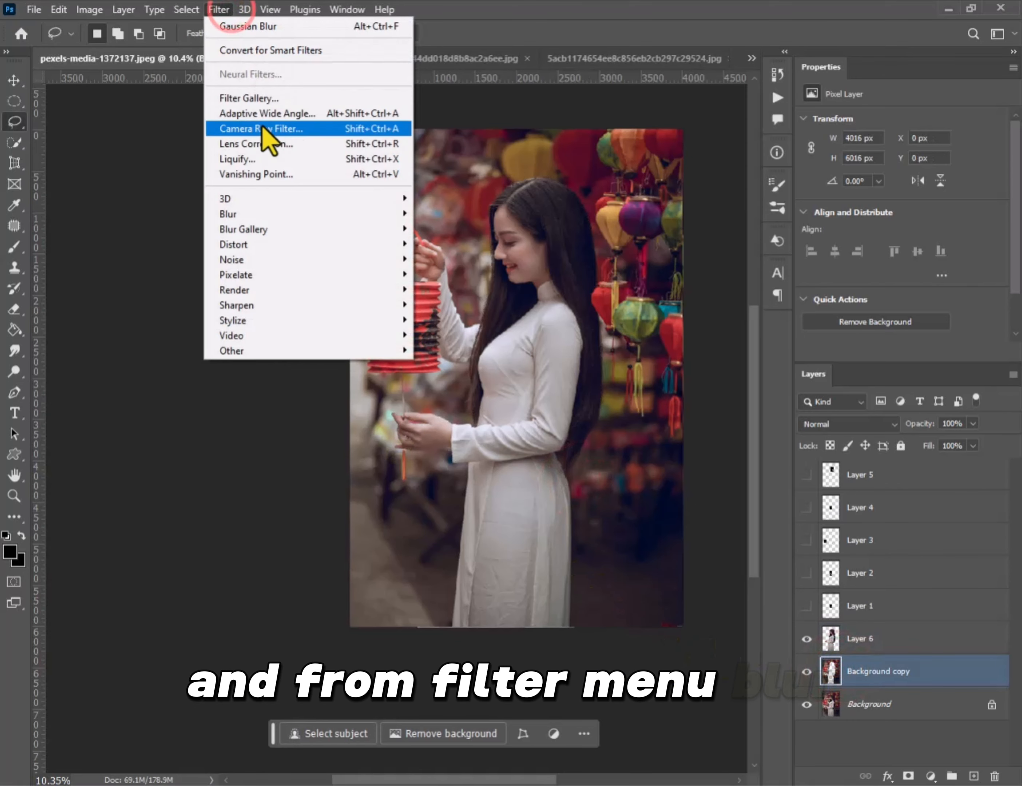
left_click(268, 214)
left_click(457, 276)
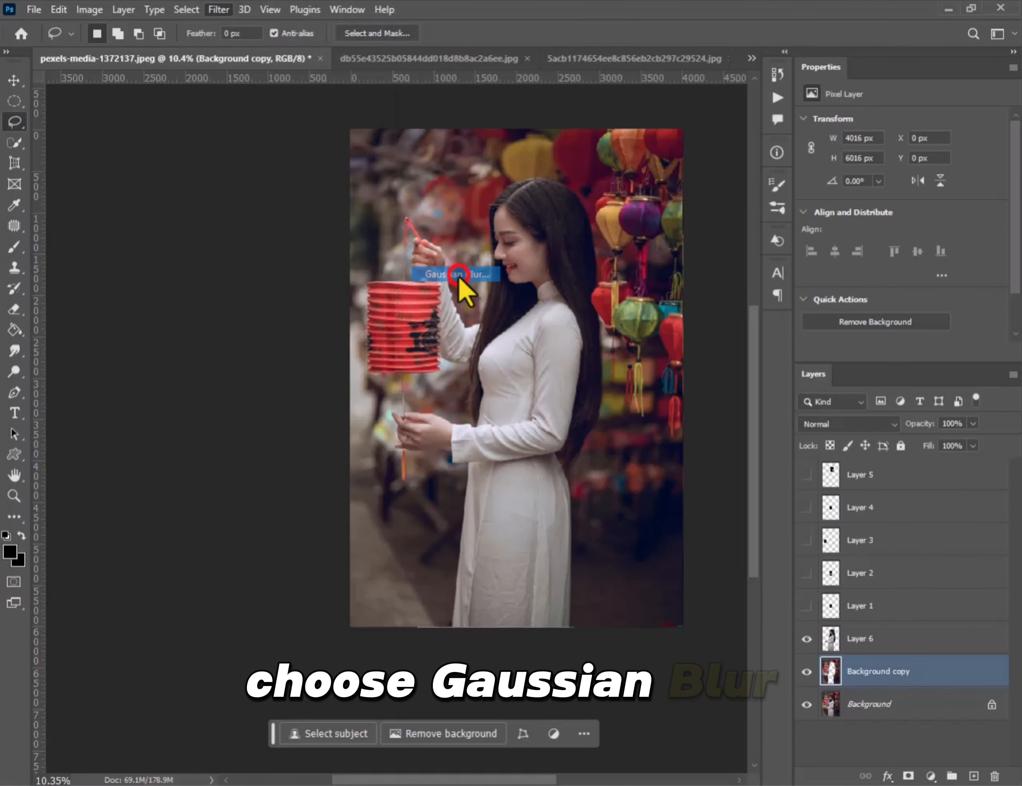
key("Return")
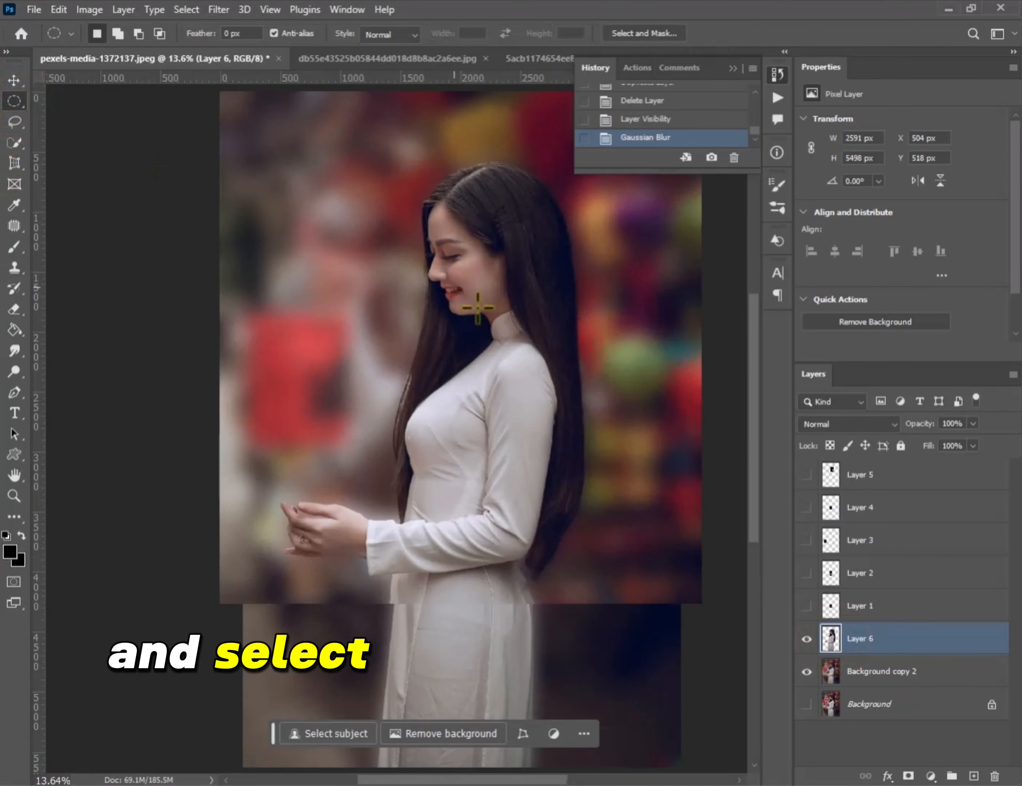
Draw an elliptical selection over the woman's face, rotated about -21.5° and scaled to about 94.5% height to follow the head's tilt
scroll(478, 308, "up", 3)
mouse_move(332, 172)
left_mouse_down()
mouse_move(473, 352)
mouse_move(533, 335)
left_mouse_up()
right_click(432, 266)
left_click(504, 438)
left_click_drag(404, 114, 419, 115)
left_click_drag(394, 191, 407, 187)
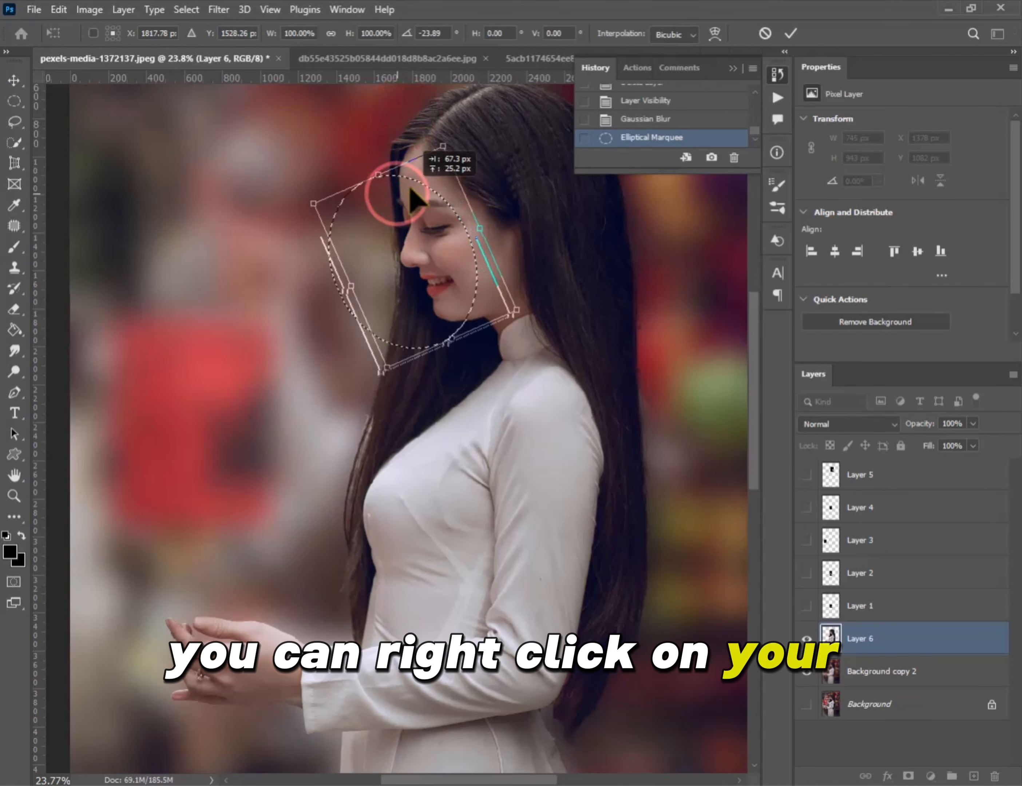
left_click_drag(517, 316, 535, 338)
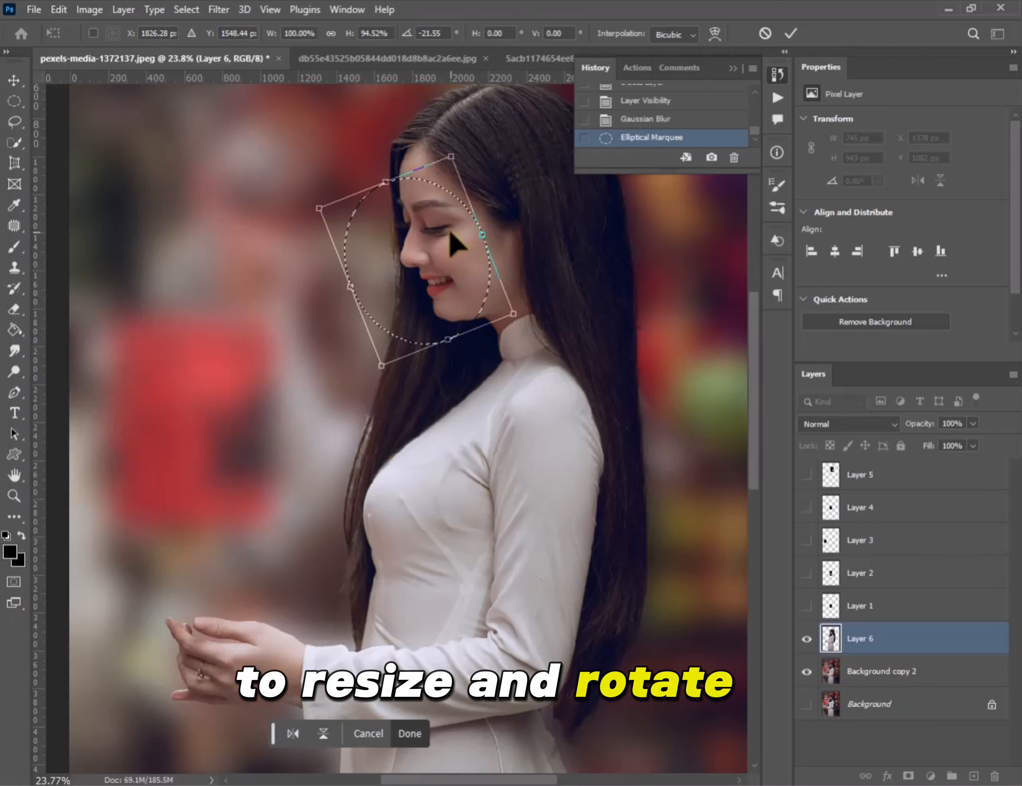
left_click_drag(450, 233, 447, 230)
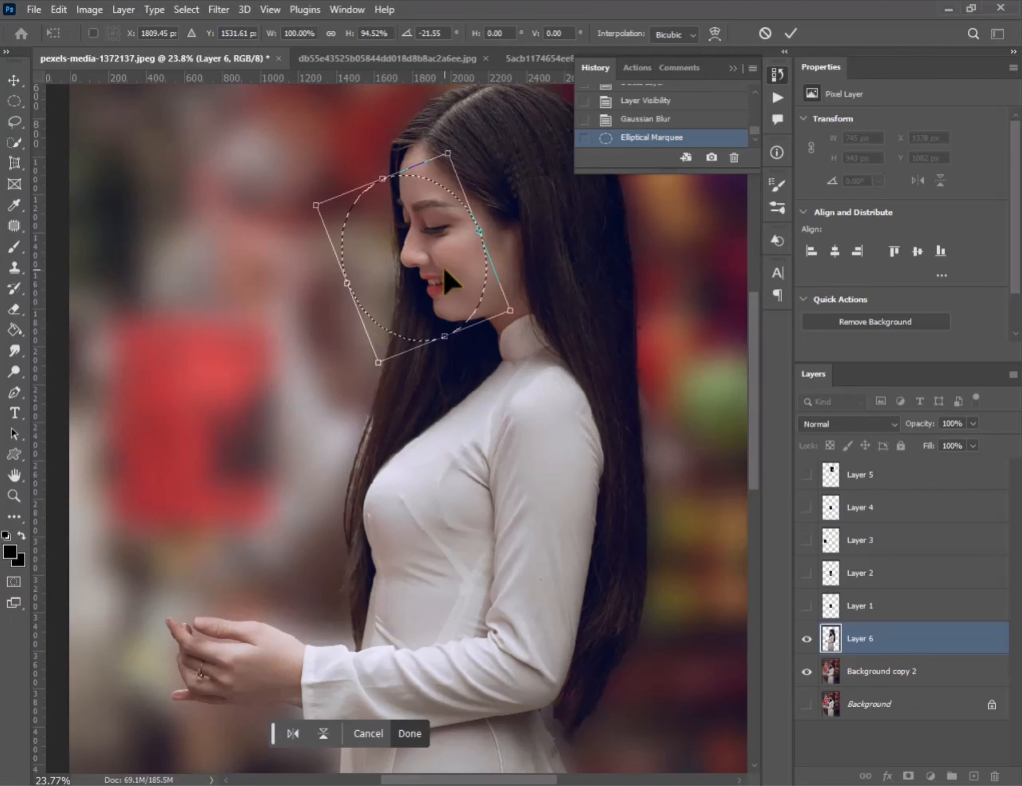
key("Return")
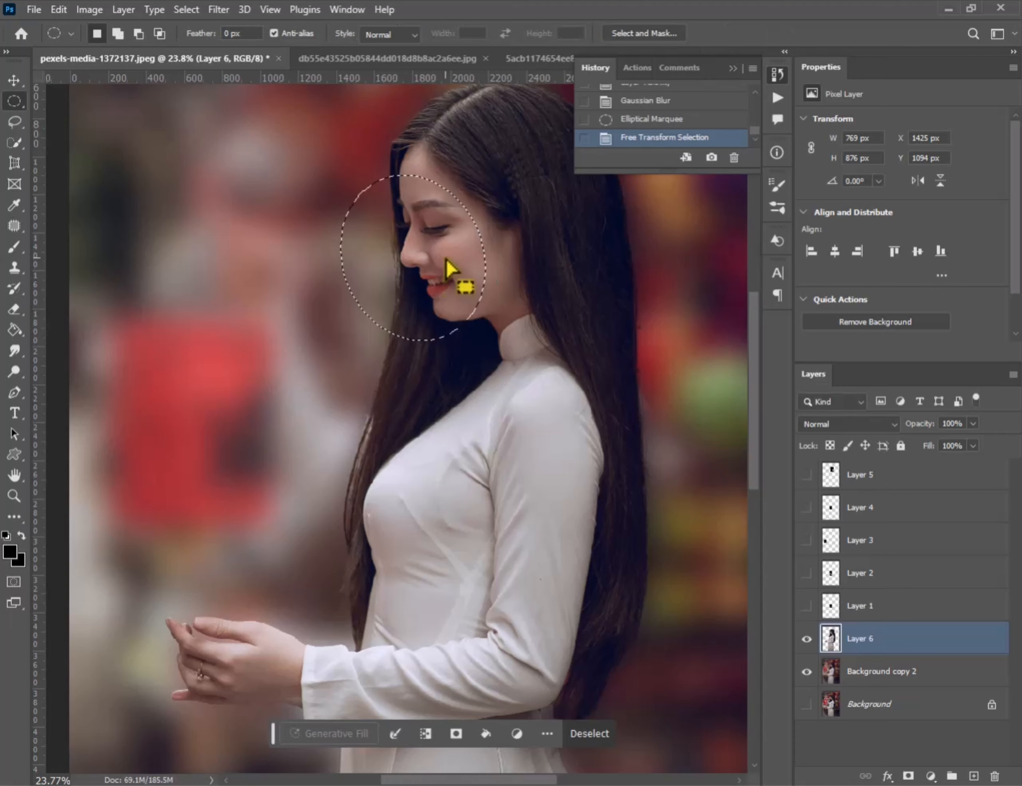
Subtract the areas outside the face profile with Quick Selection and refine the forehead and brow edge with the Lasso tool
left_click(15, 141)
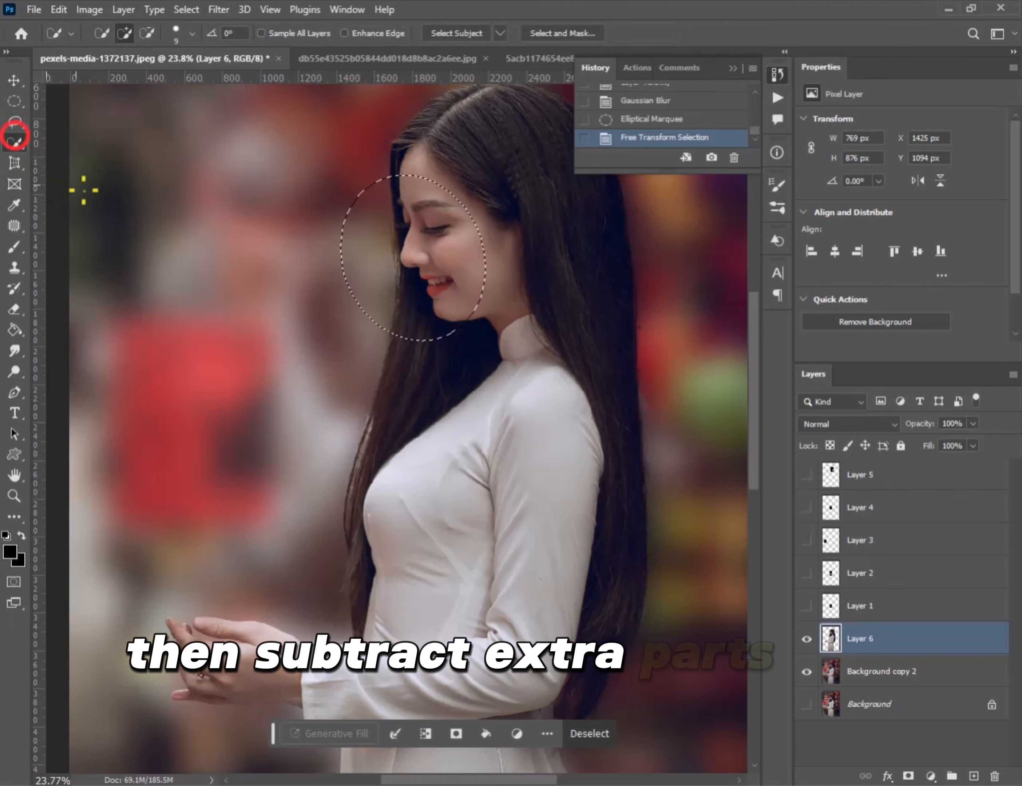
mouse_move(454, 351)
left_mouse_down()
mouse_move(415, 304)
mouse_move(388, 224)
left_mouse_up()
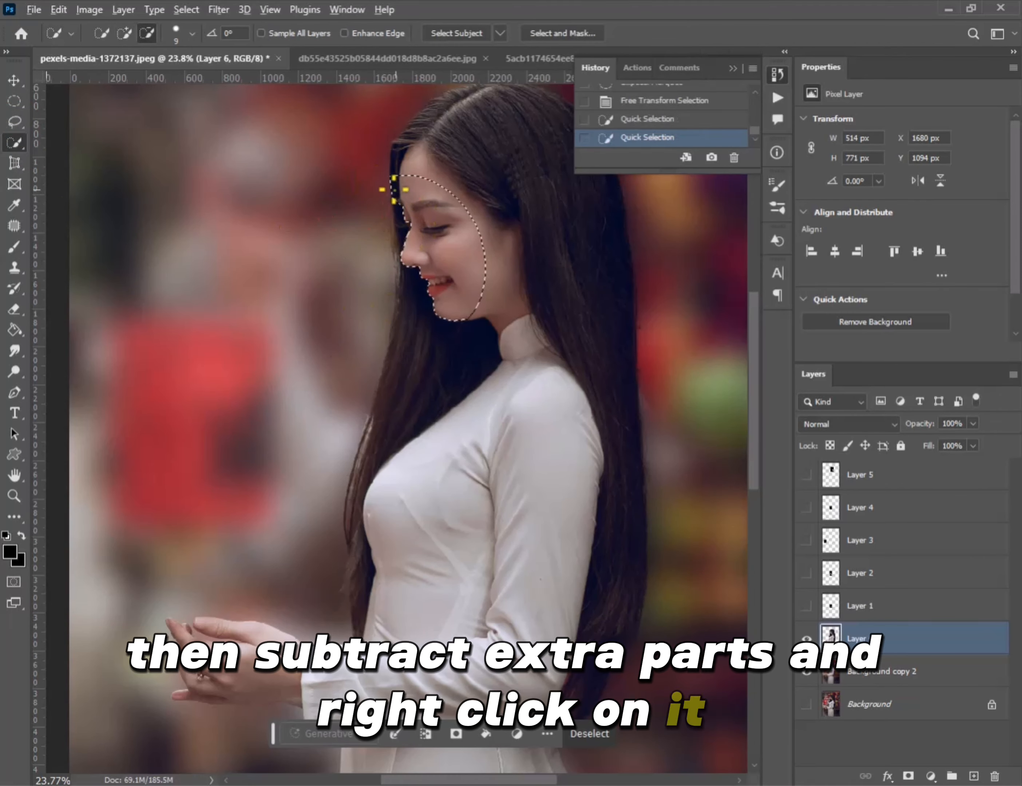
scroll(484, 103, "up", 3)
left_click(15, 121)
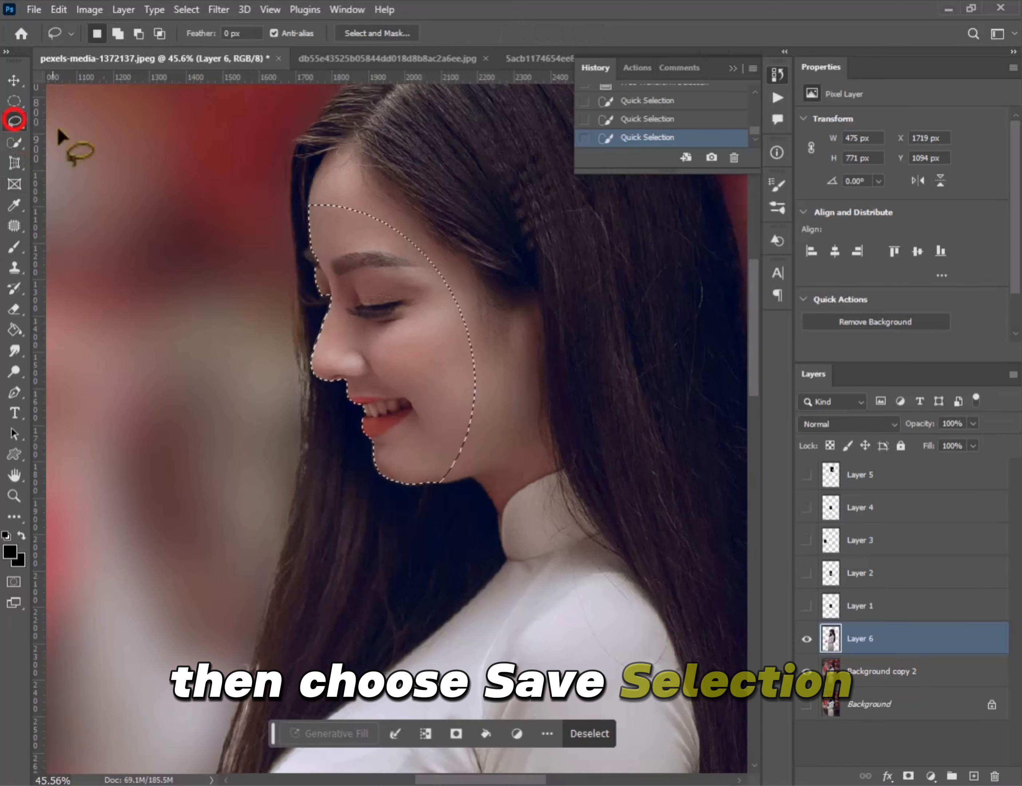
scroll(341, 293, "up", 3)
left_click_drag(336, 260, 334, 271)
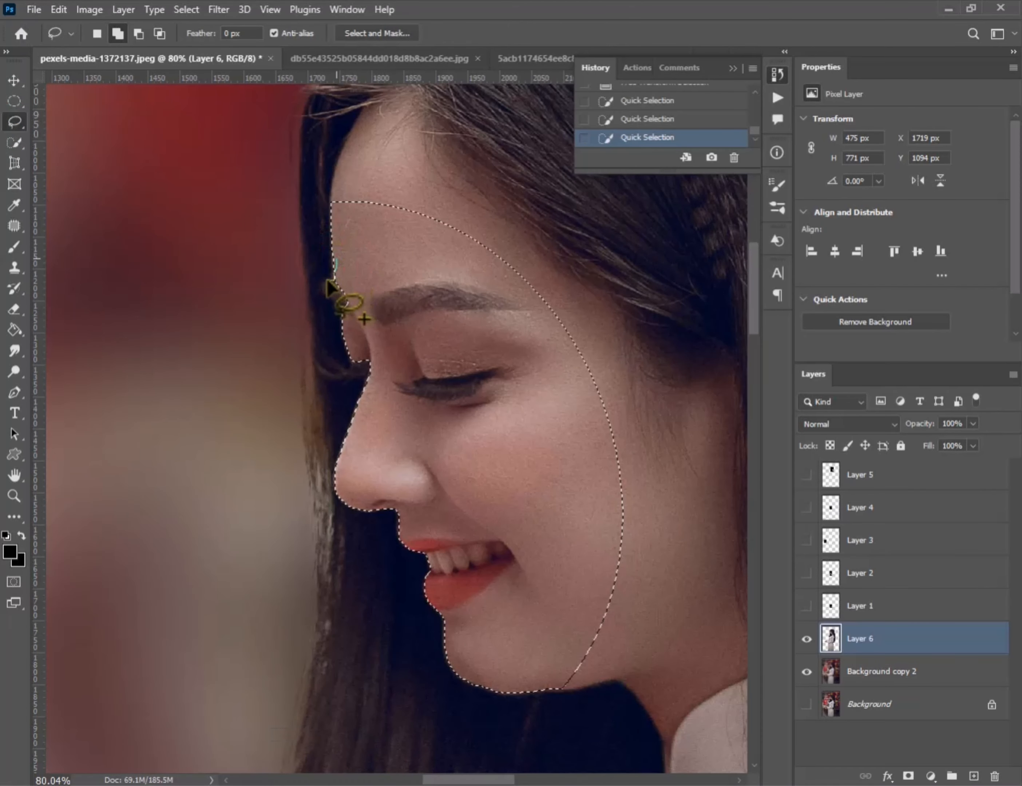
left_click_drag(349, 334, 356, 358)
Save the face selection as a new channel in the current document
scroll(395, 346, "down", 5)
right_click(392, 335)
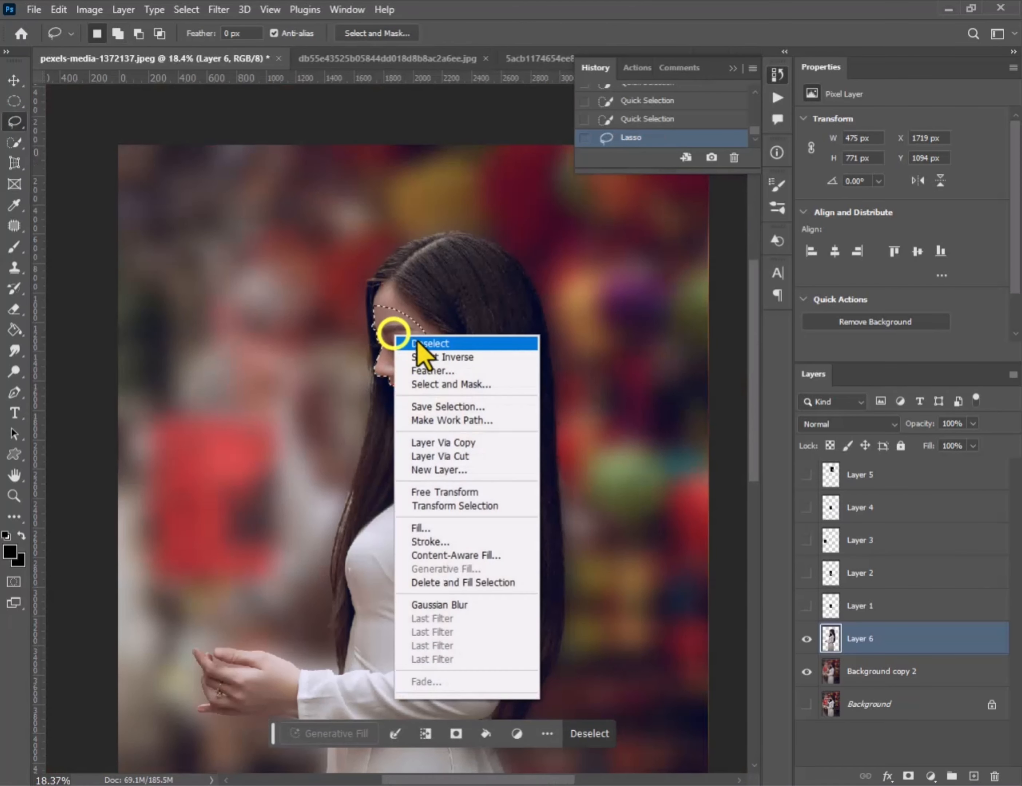
left_click(434, 409)
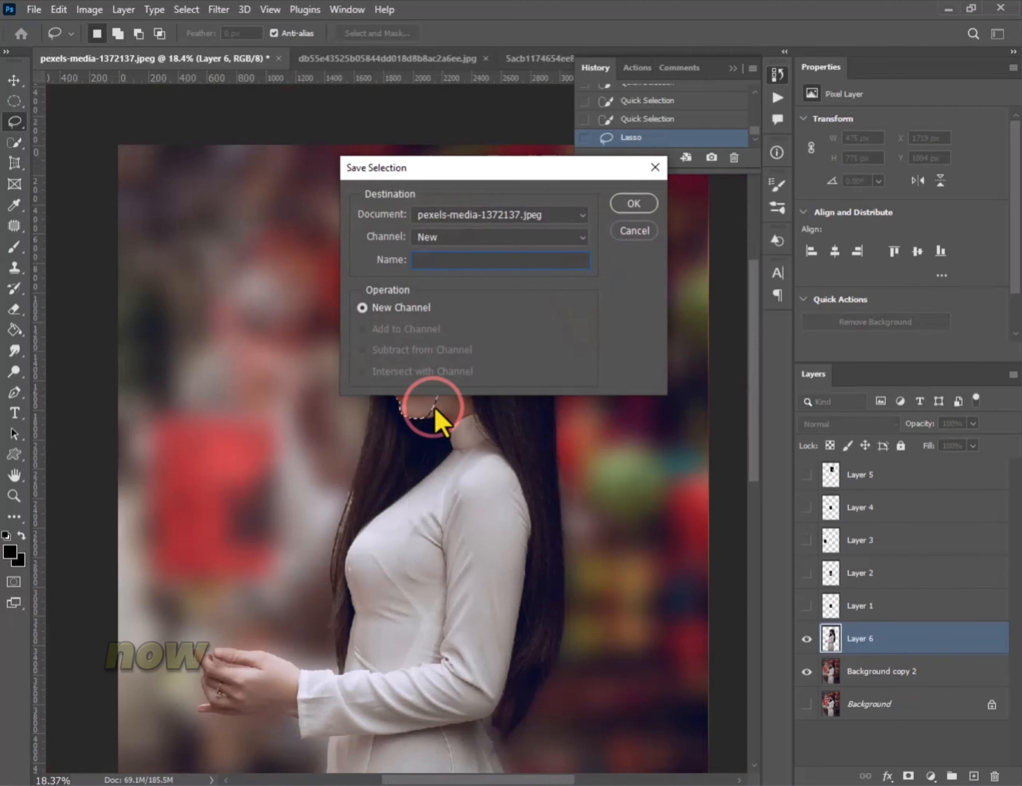
key("Return")
Cut the selected face onto a new layer named "face" and move it about 800 px left of the head
right_click(434, 369)
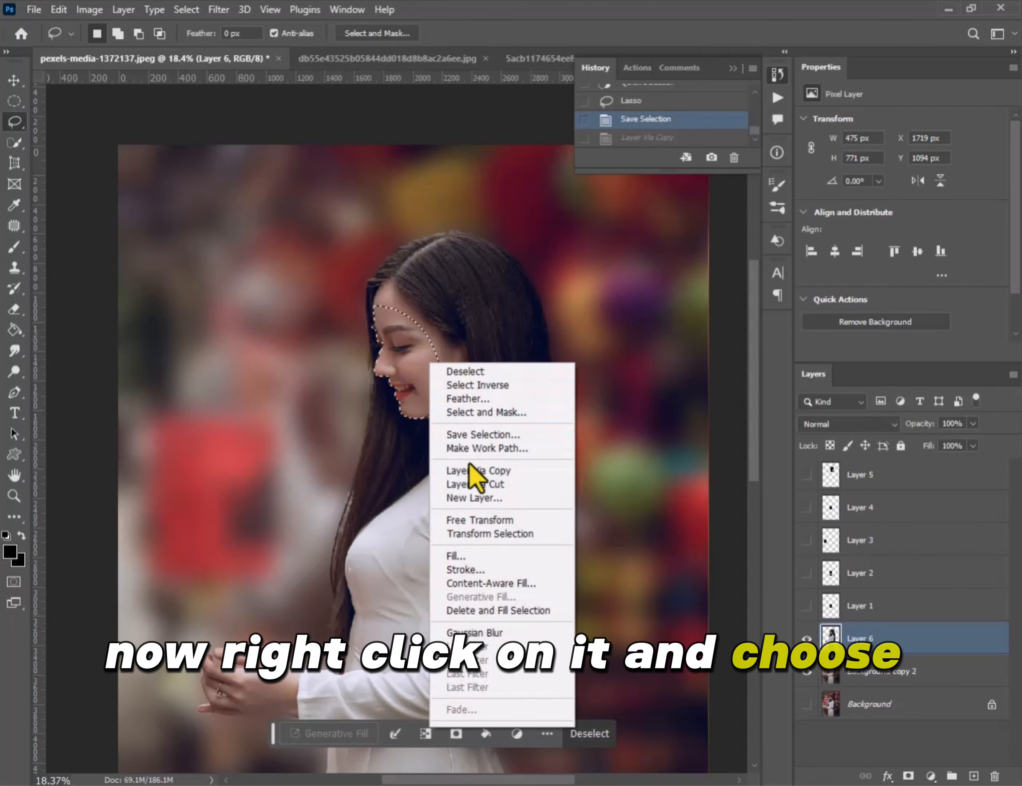
left_click(449, 484)
type("face")
key("Return")
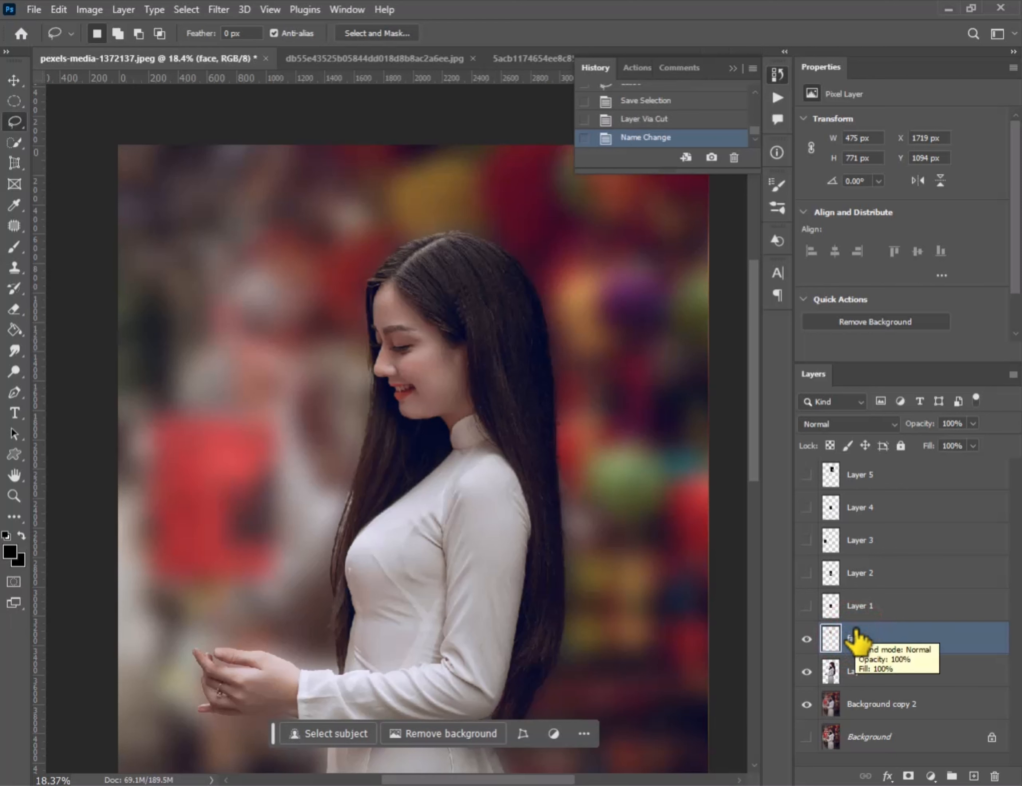
key("v")
mouse_move(411, 405)
left_mouse_down()
mouse_move(281, 450)
mouse_move(289, 434)
left_mouse_up()
Load the face layer's outline as a selection and turn it into a border selection
left_click(831, 638, "ctrl")
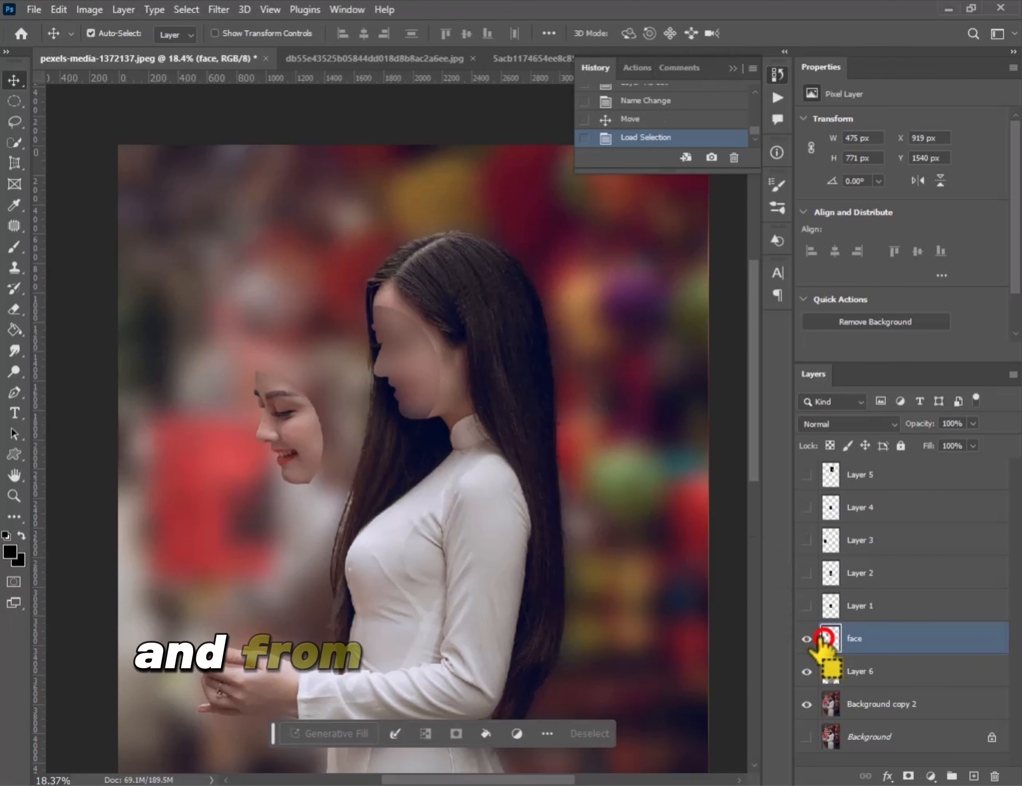
left_click(195, 14)
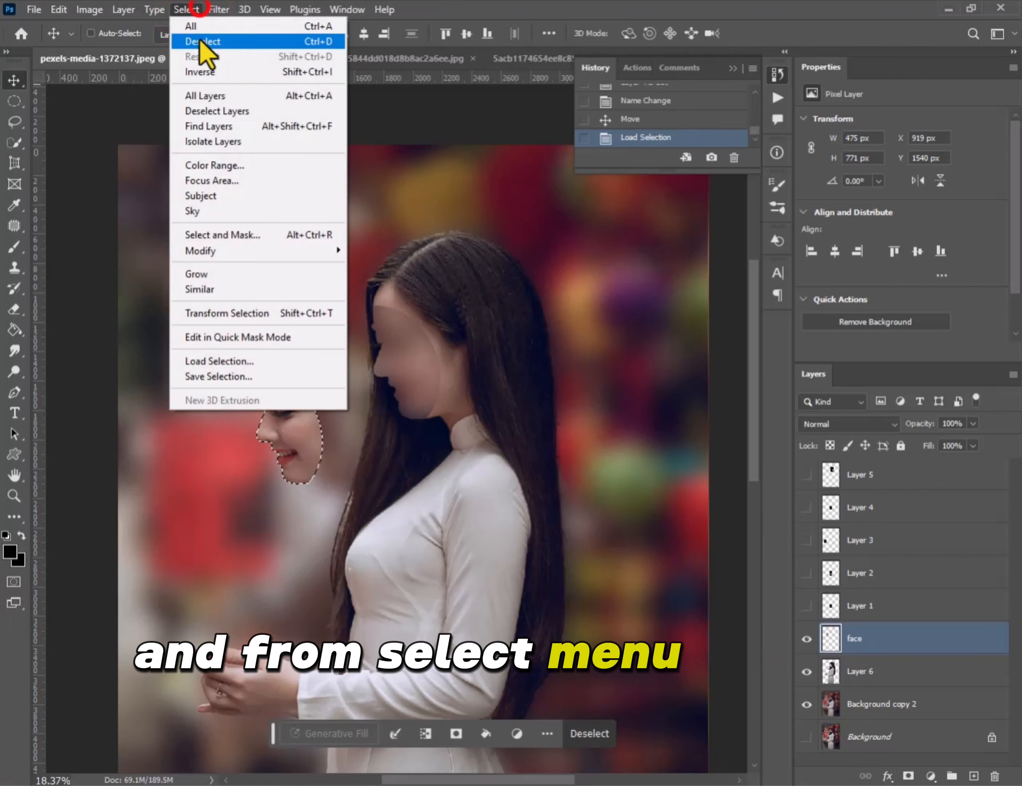
left_click(220, 251)
left_click(393, 250)
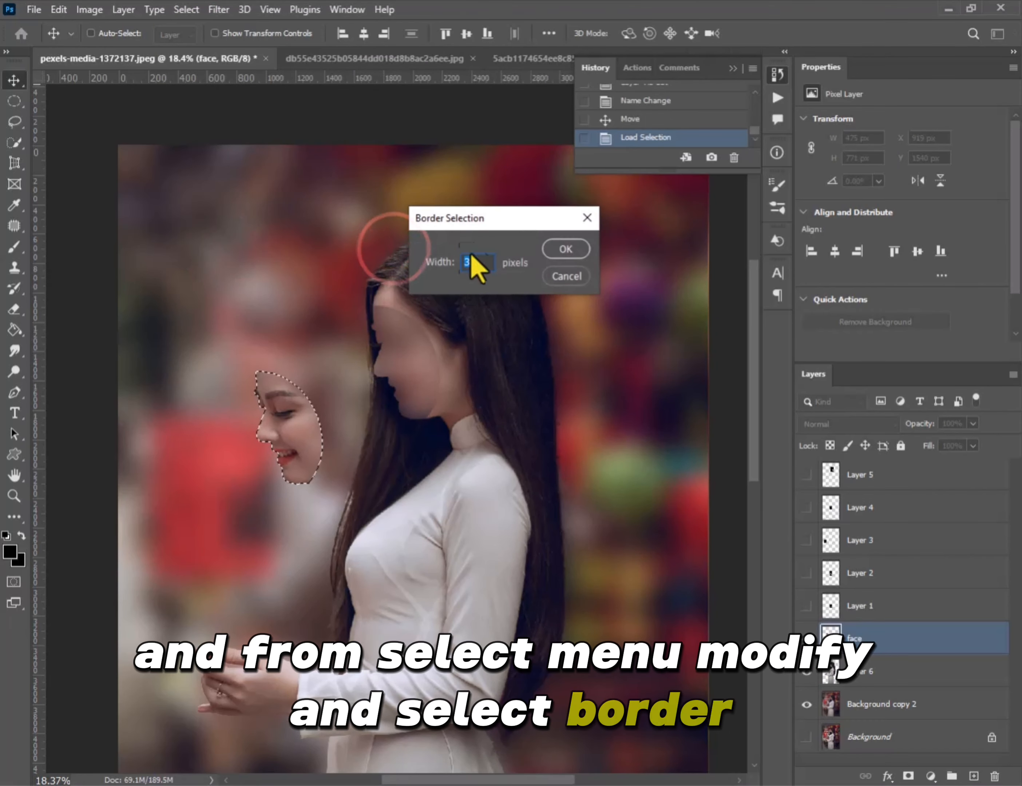
left_click(566, 249)
Subtract the profile side of the border with the Polygonal Lasso tool and copy the remaining curved edge to a new layer
scroll(313, 469, "up", 3)
left_click(16, 124)
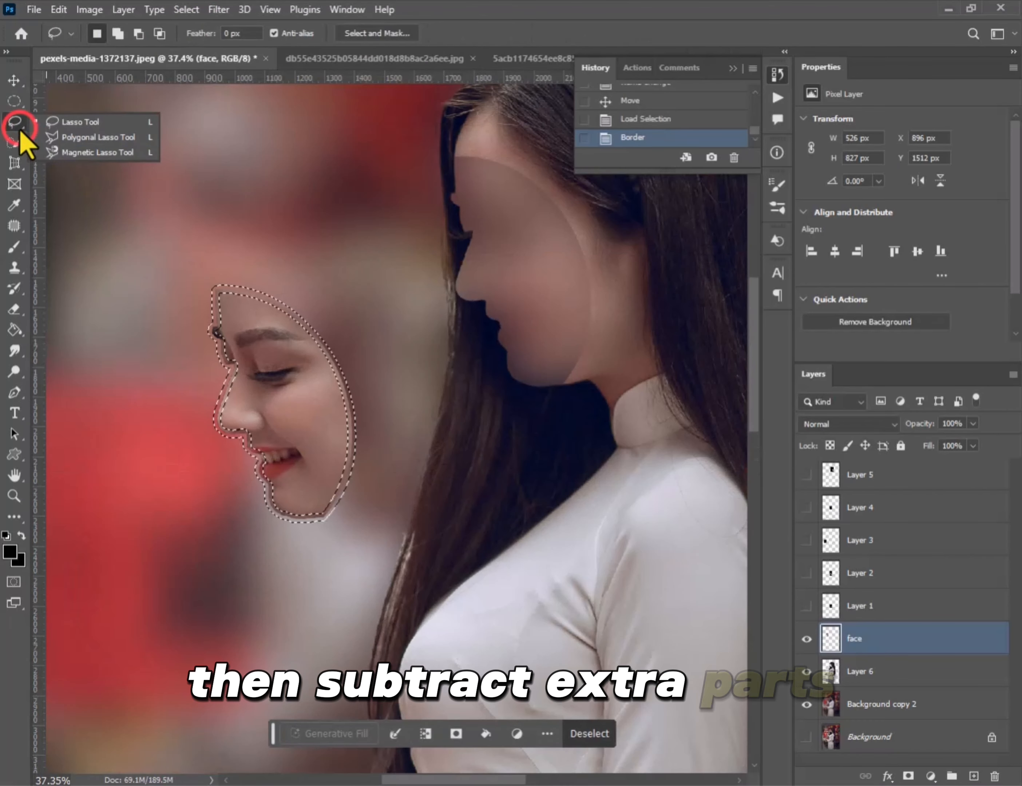
left_click(93, 138)
scroll(328, 510, "up", 2)
left_click(323, 498, "alt")
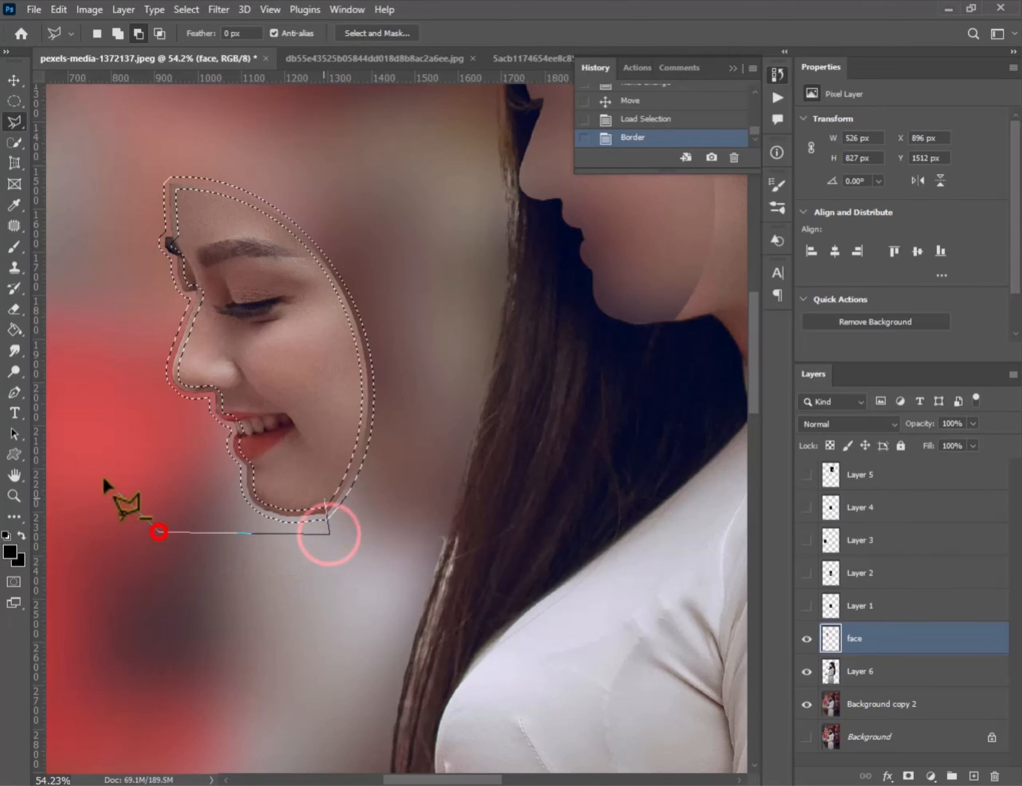
scroll(163, 170, "up", 2)
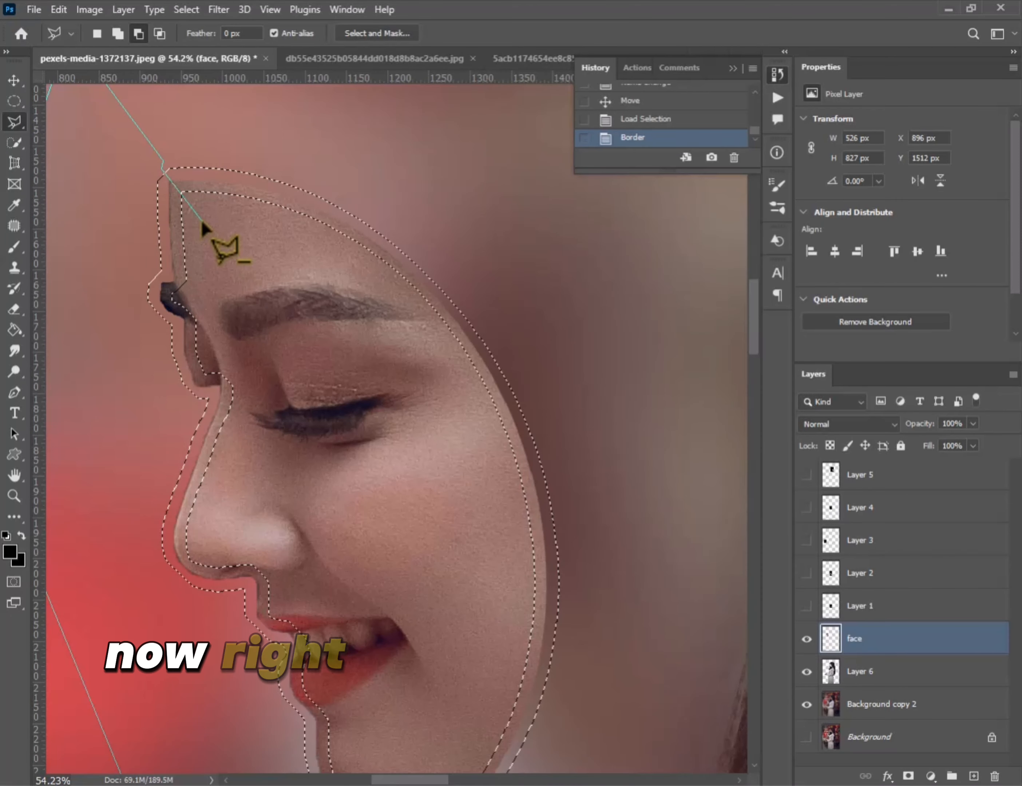
double_click(416, 571)
scroll(417, 533, "down", 3)
right_click(492, 549)
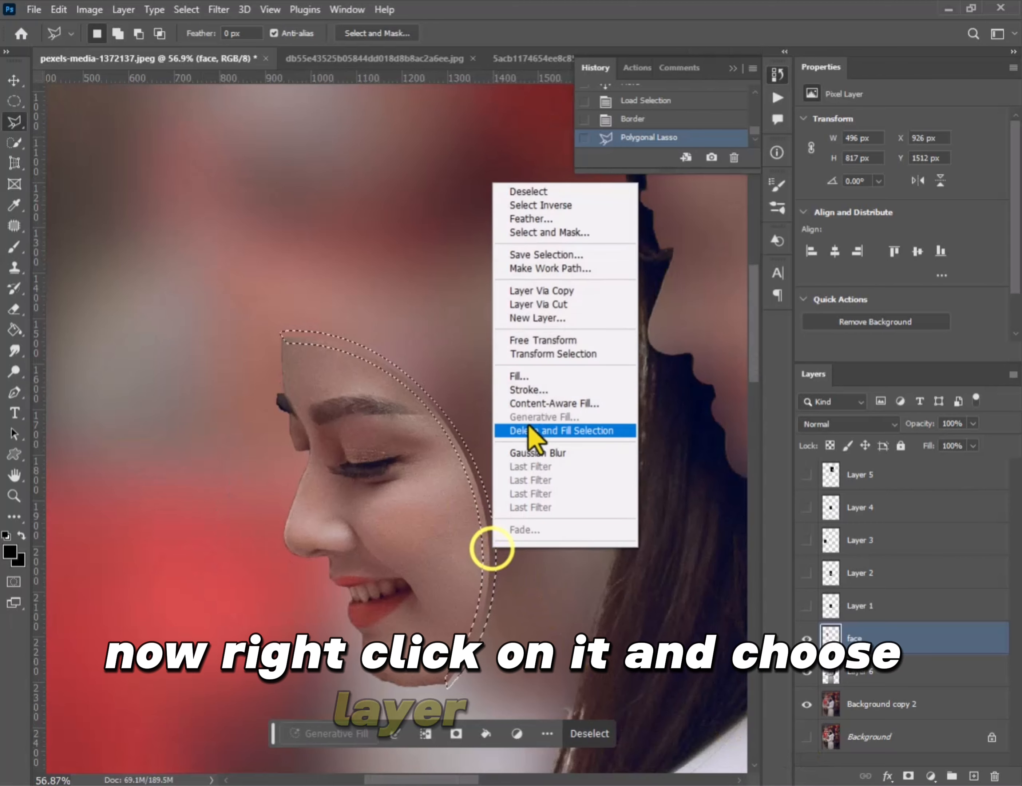
left_click(569, 293)
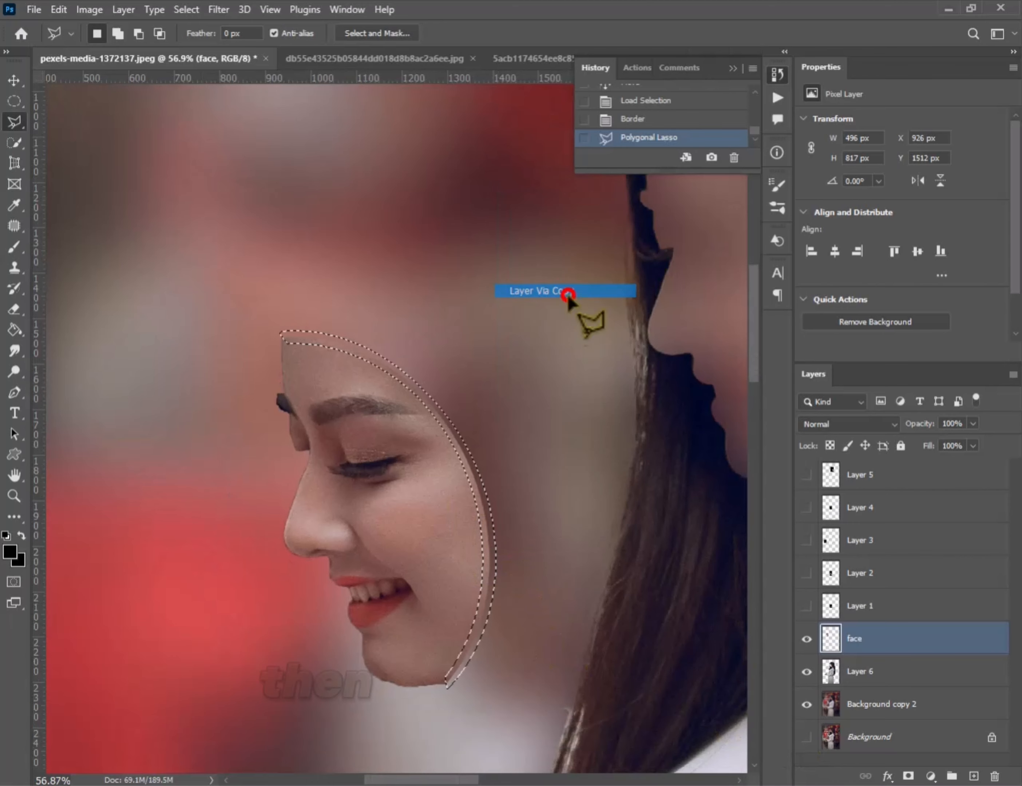
Darken the copied edge with a Brightness/Contrast adjustment layer at brightness -85, clipped to the edge layer
left_click(931, 776)
left_click(950, 543)
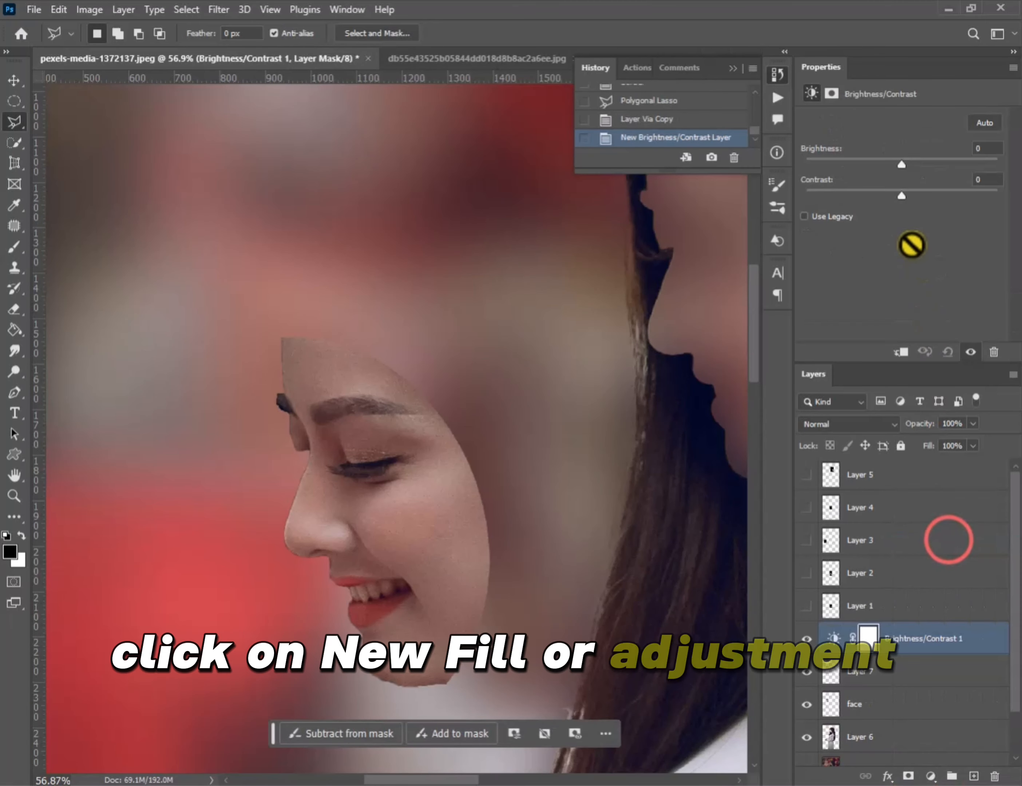
left_click_drag(902, 165, 854, 165)
left_click(895, 351)
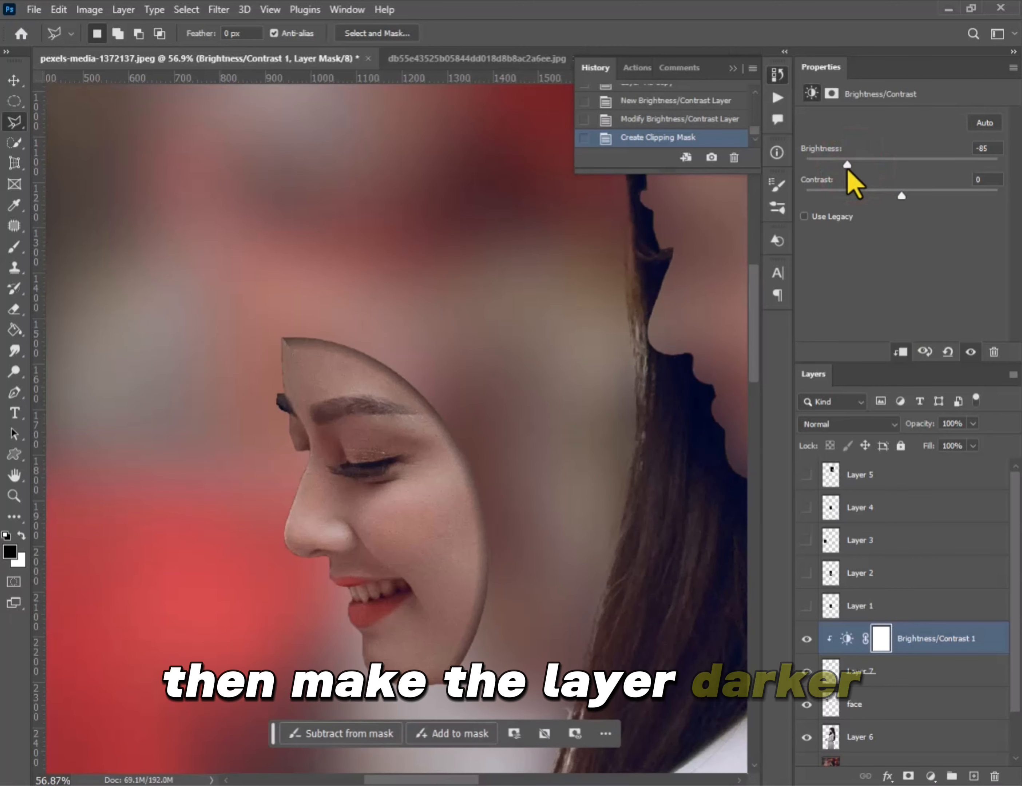
left_click_drag(848, 172, 848, 171)
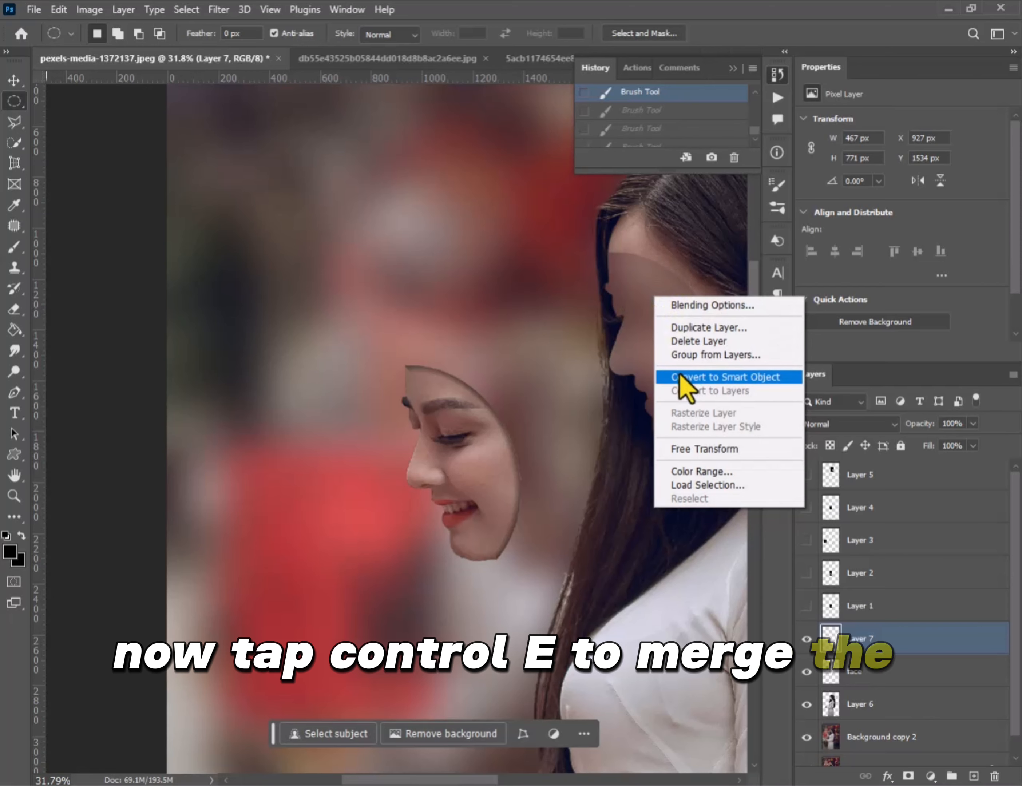
Load the saved face selection over the empty face area
left_click(675, 484)
left_click(628, 207)
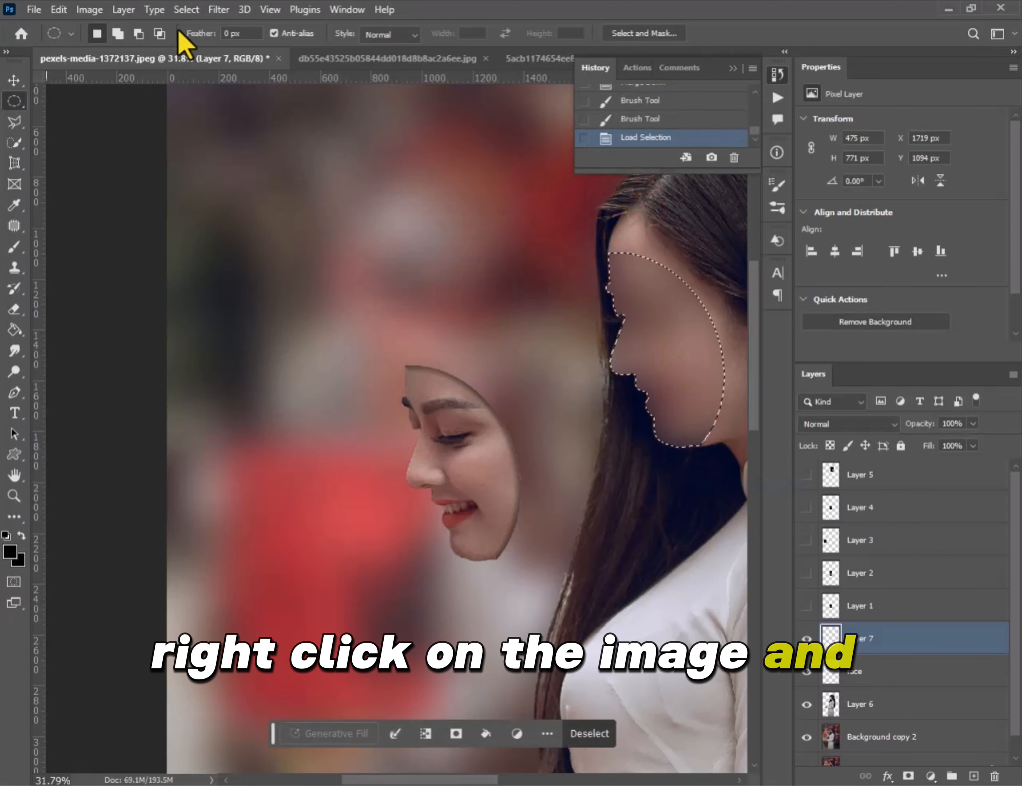
Expand the face selection by 15 pixels
left_click(183, 9)
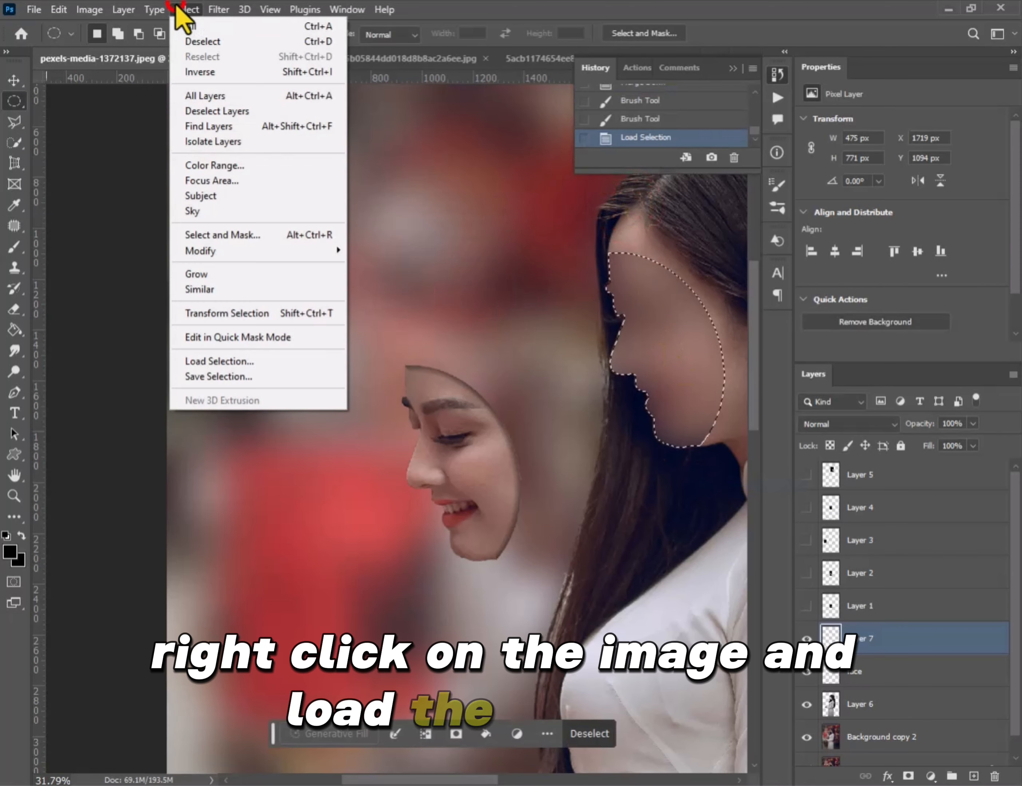
left_click(214, 250)
left_click(389, 280)
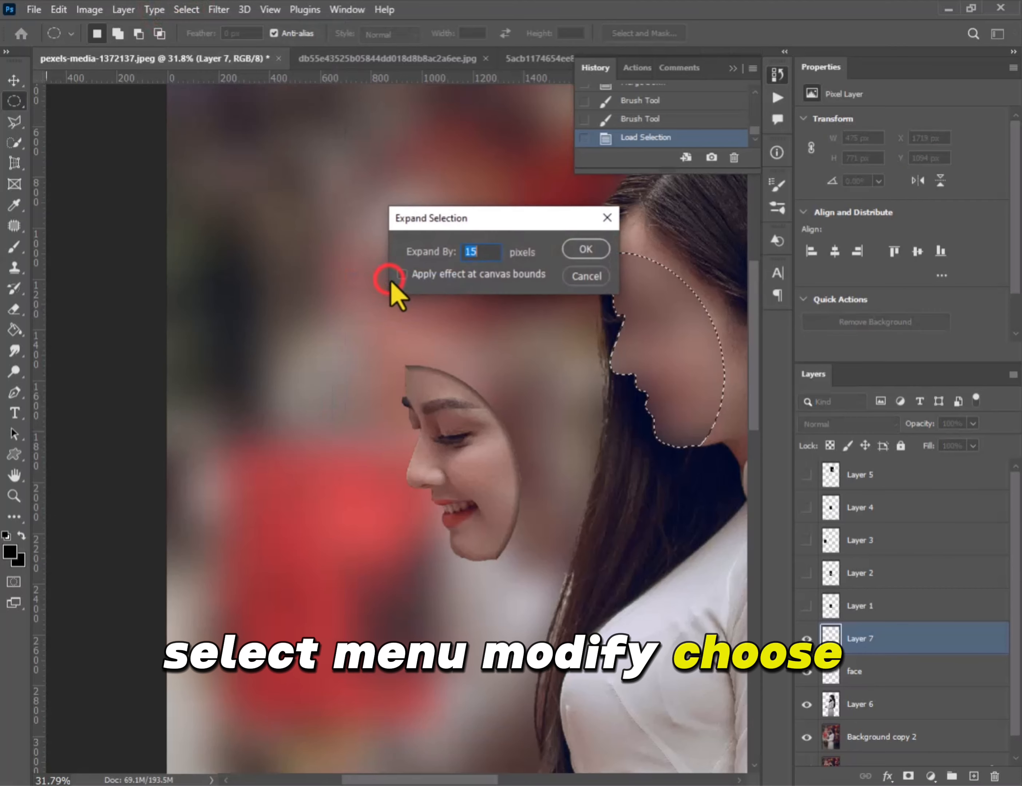
key("Return")
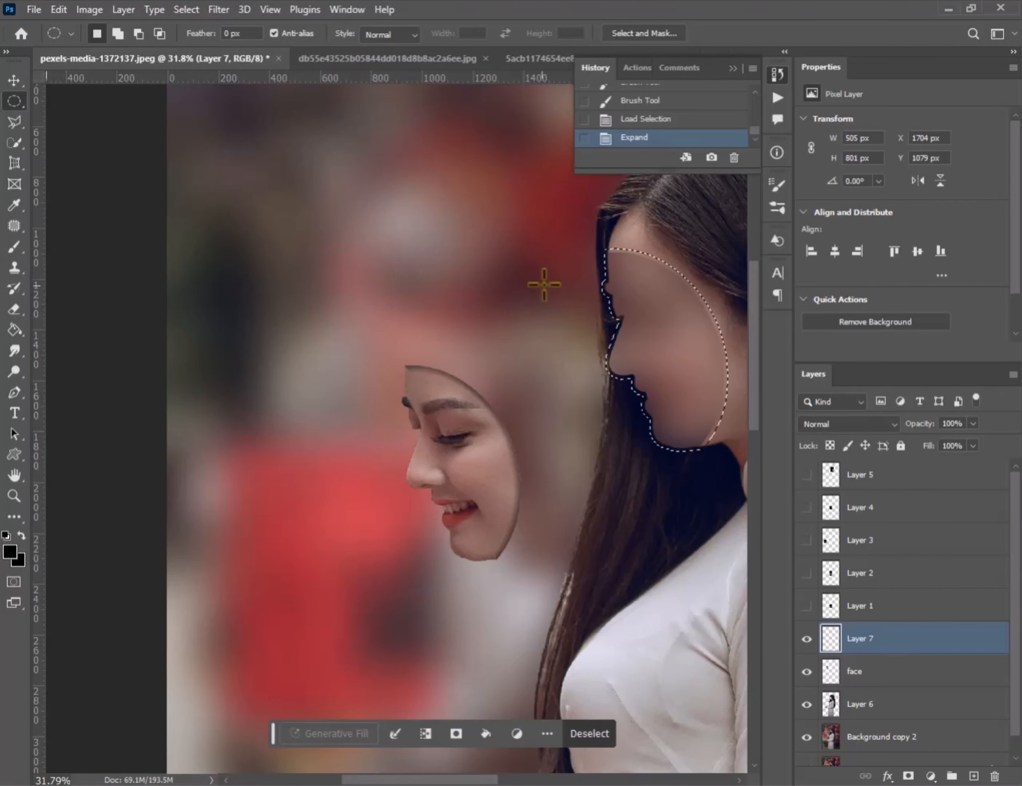
Subtract the strip outside the profile, from chin to forehead, from the expanded selection with the Polygonal Lasso tool
key("l")
scroll(724, 374, "up", 2)
left_click_drag(724, 375, 628, 393)
scroll(581, 500, "up", 5)
left_click(581, 499, "alt")
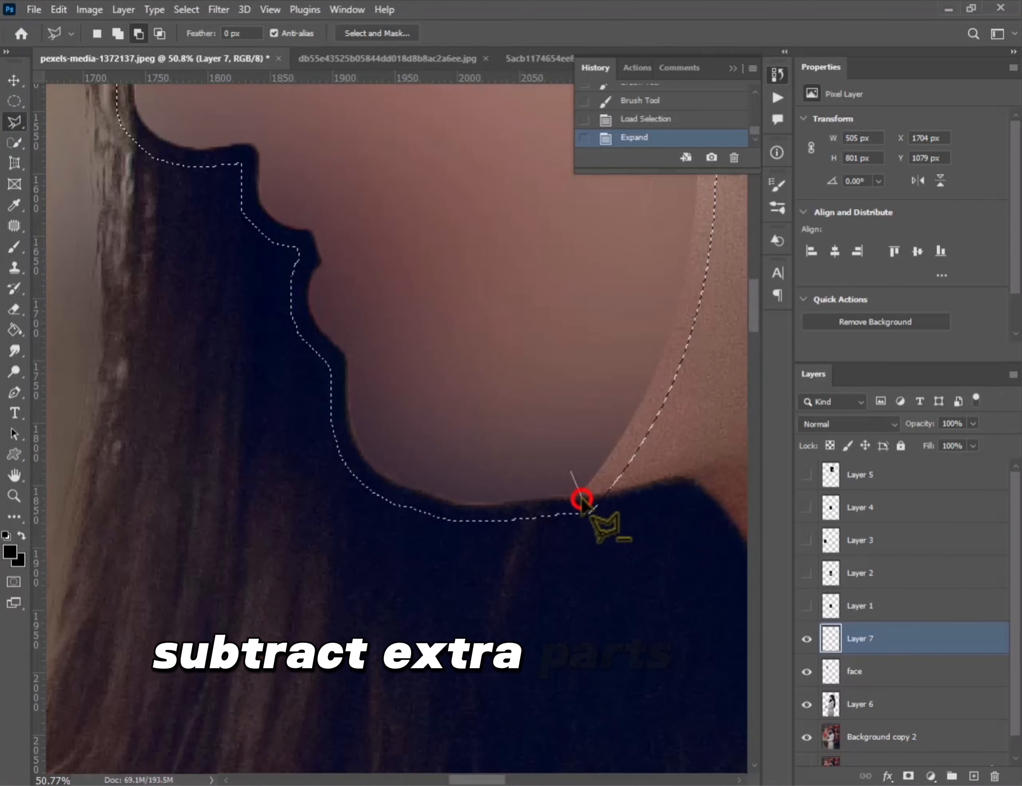
left_click(404, 277)
left_click_drag(370, 107, 303, 392)
left_click(308, 217)
left_click(377, 164)
left_click(407, 205)
left_click(406, 229)
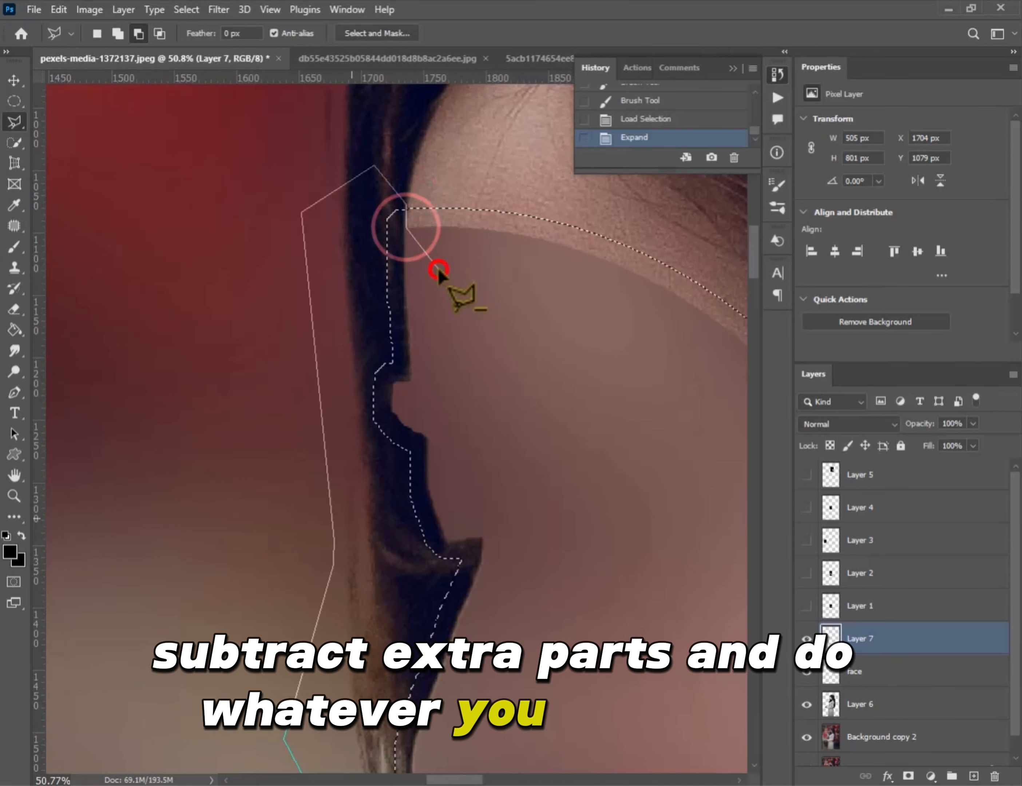
double_click(437, 268)
Copy the selected area of Layer 6 to a new layer
scroll(433, 276, "down", 5)
right_click(527, 333)
left_click(563, 438)
left_click(490, 299)
left_click(833, 699)
right_click(509, 323)
left_click(545, 428)
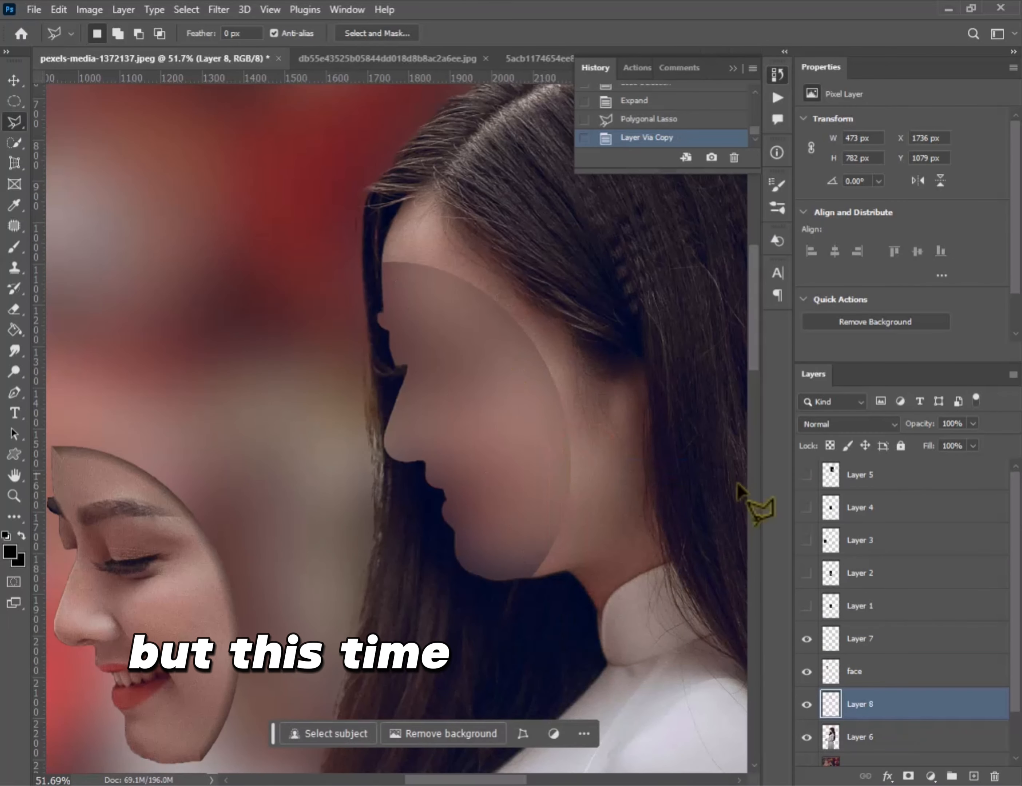
Brighten the copied face area with a clipped Brightness/Contrast adjustment layer and merge the adjustment into it
left_click(931, 776)
left_click(910, 550)
left_click(901, 352)
left_click_drag(901, 164, 918, 164)
key("ctrl+e")
Merge the bright edge into the woman's layer, renamed body, and the dark edge layer into the face layer
left_click(806, 704)
left_click(806, 705)
key("ctrl+e")
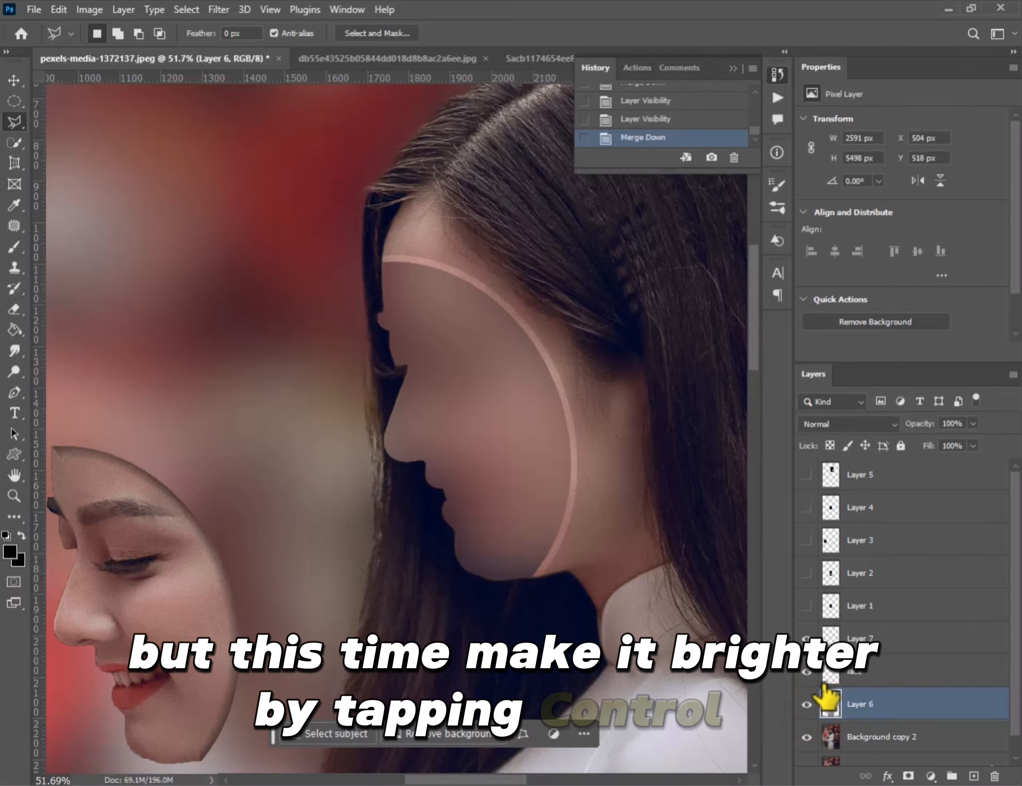
left_click(861, 639)
key("ctrl+e")
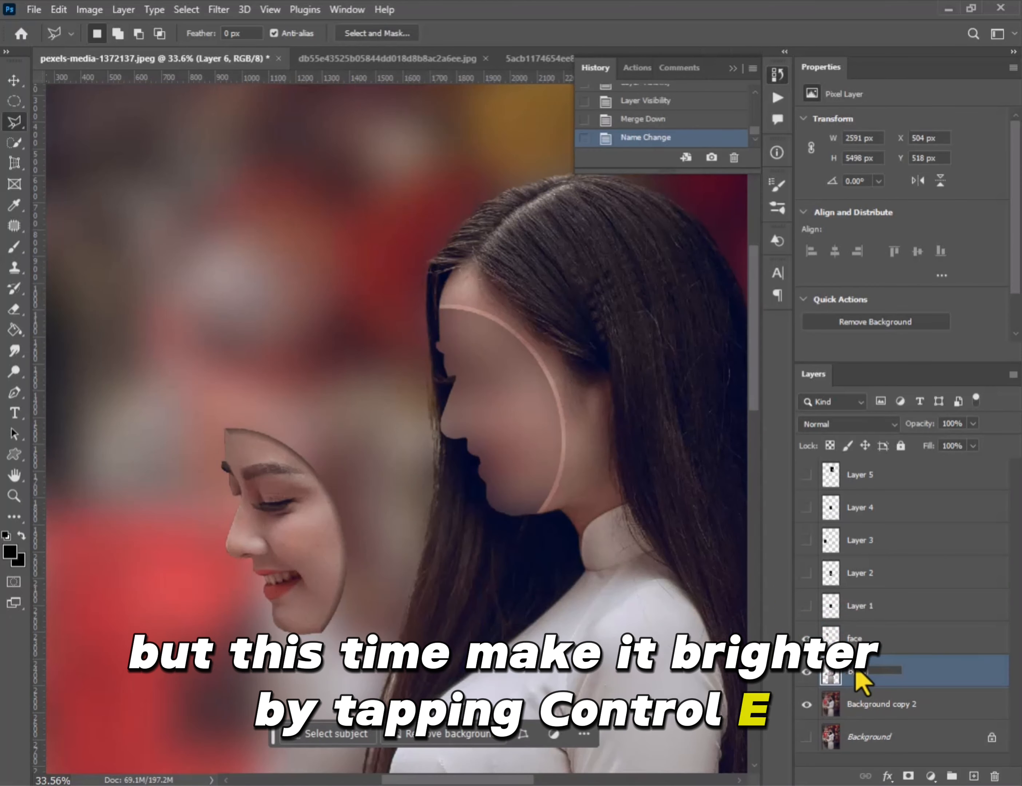
Select the whole picture except a wedge running from the forehead and chin to the left border, using the Polygonal Lasso tool
left_click(819, 704)
scroll(434, 354, "down", 4)
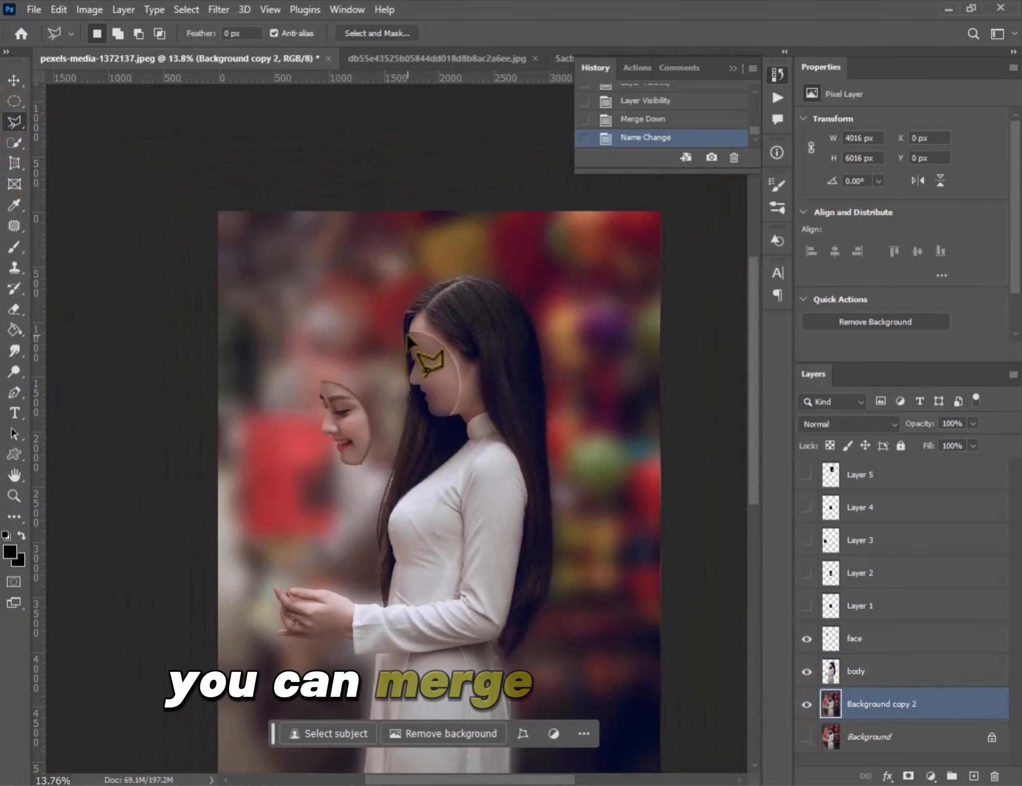
left_click(159, 432)
left_click(168, 194)
left_click(685, 201)
left_click_drag(650, 461, 589, 285)
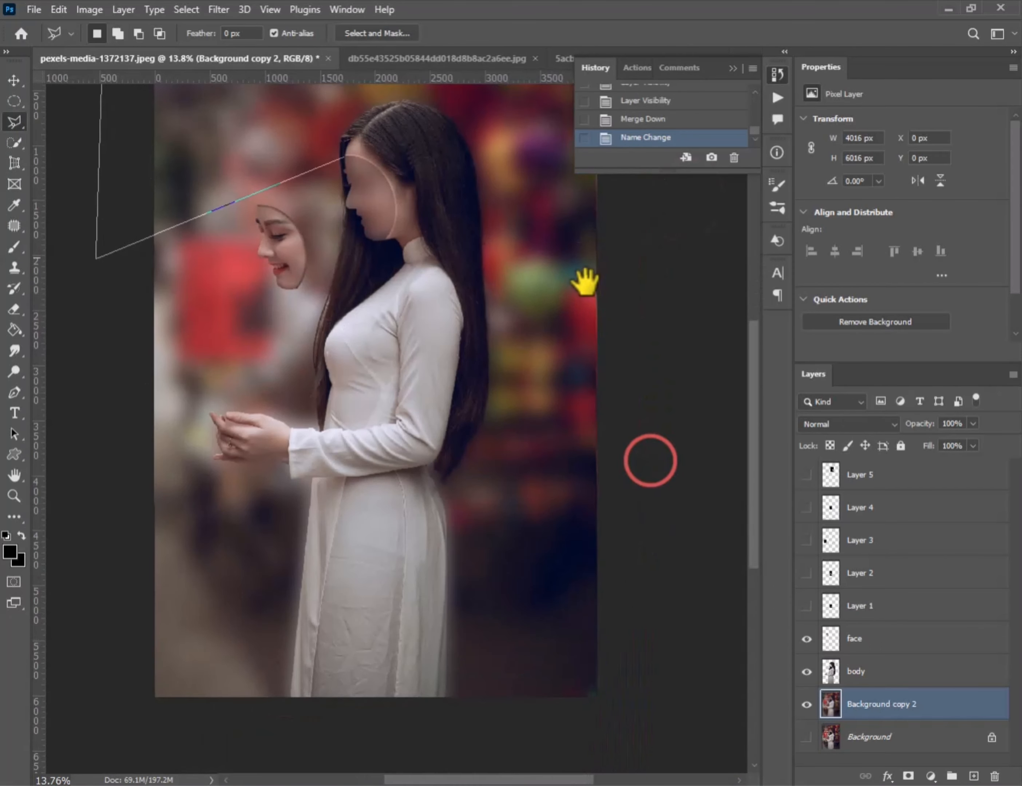
left_click(629, 755)
left_click(115, 723)
left_click(104, 370)
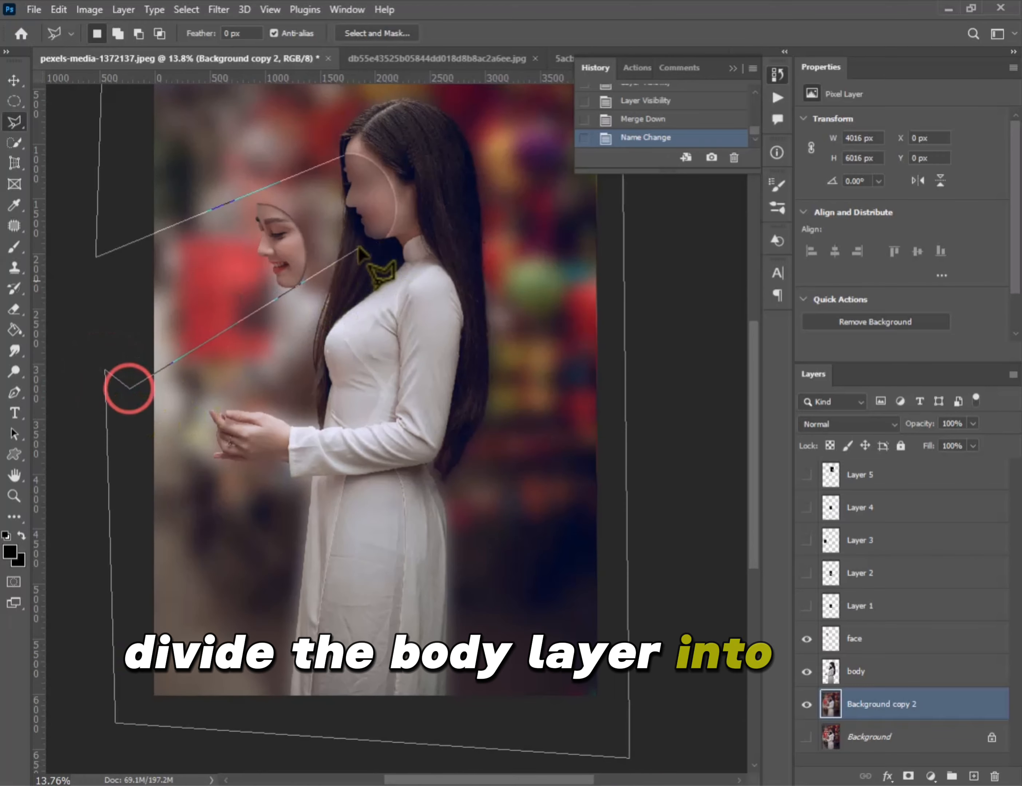
scroll(386, 238, "up", 5)
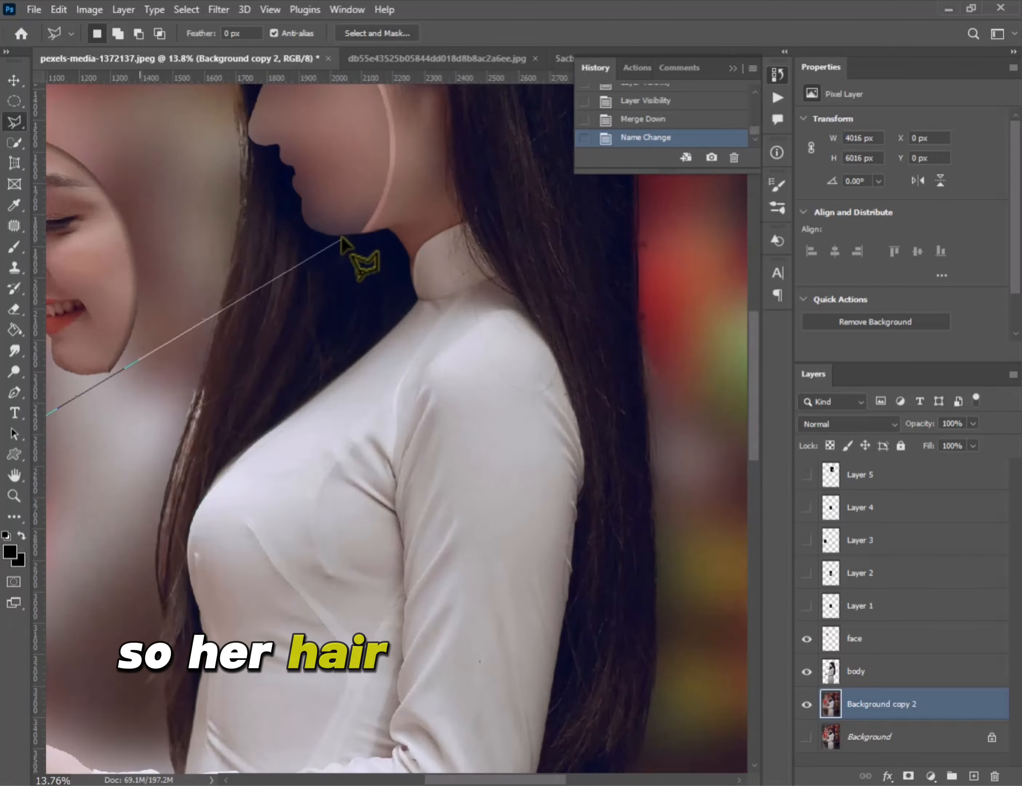
scroll(355, 224, "down", 3)
left_click(356, 234)
scroll(427, 344, "down", 3)
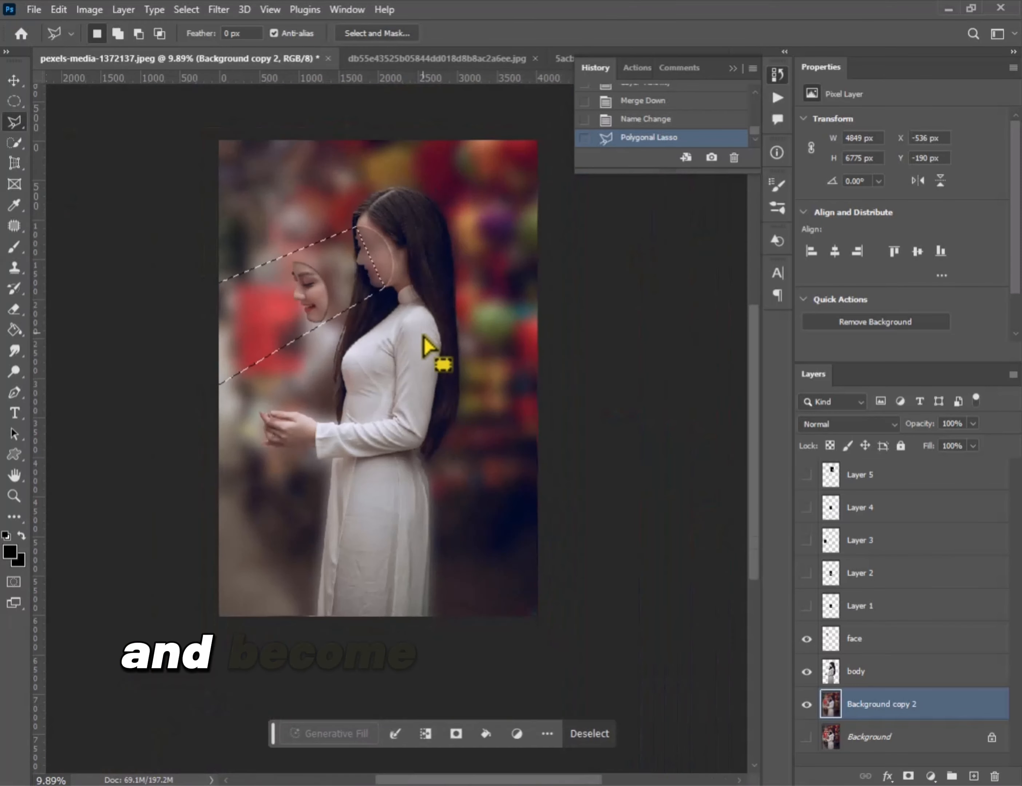
Cut the selected part of the body layer to a new layer
scroll(427, 344, "up", 2)
left_click(857, 671)
right_click(406, 405)
left_click(451, 527)
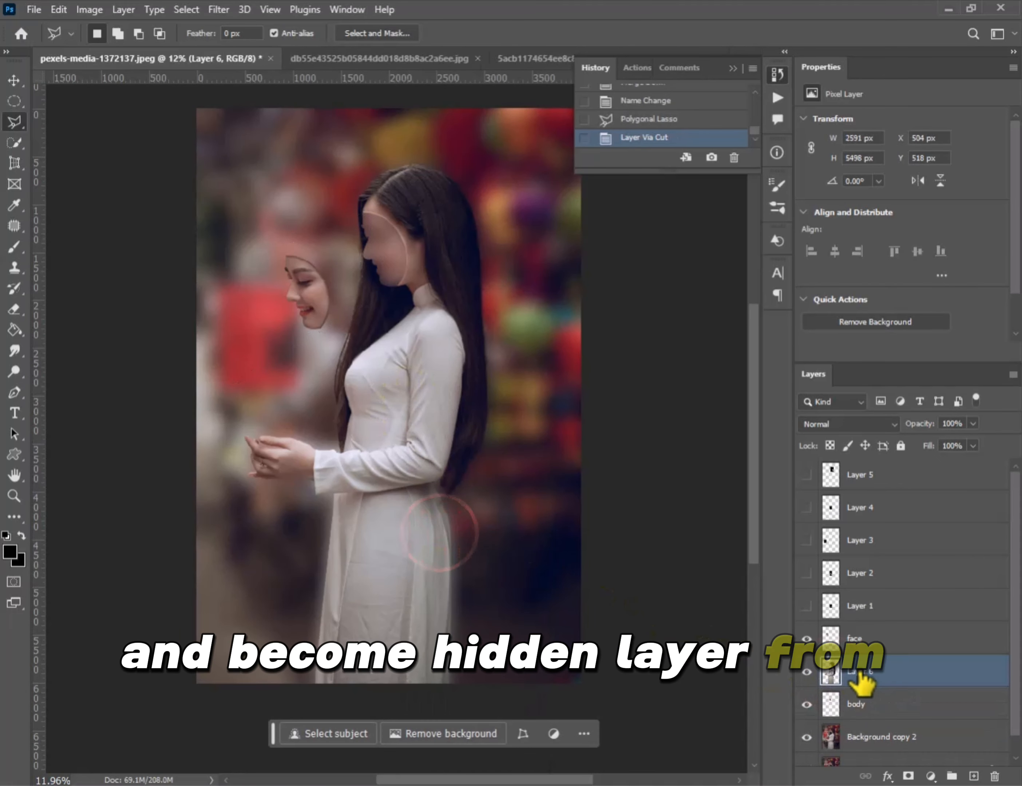
Name the cut layer "body right" and the remaining body layer "body left"
type("body right")
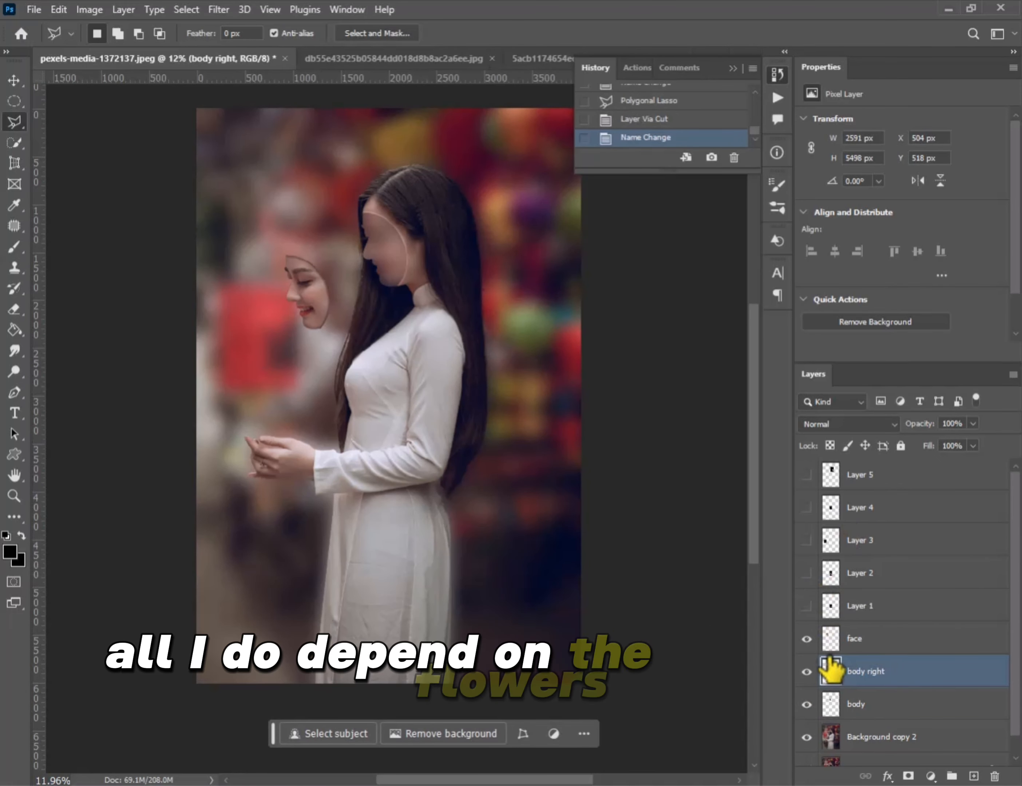
double_click(856, 704)
type("body left")
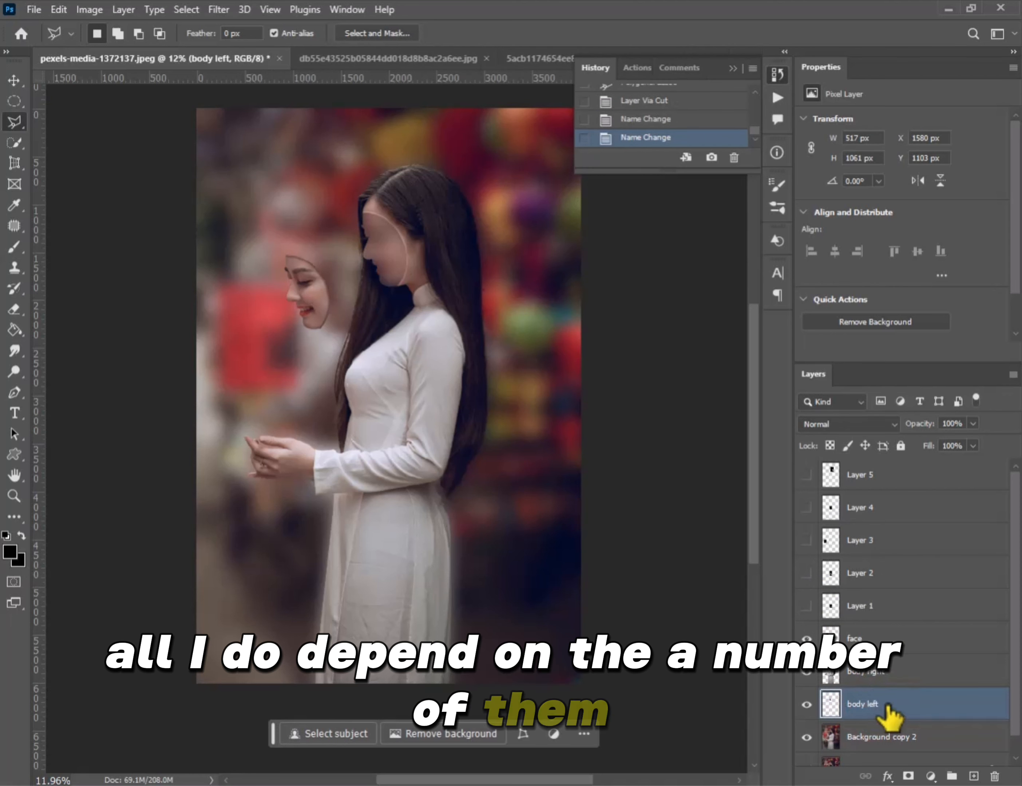
key("Return")
Show Layer 5 and move the body right layer above it in the stacking order
left_click(807, 606)
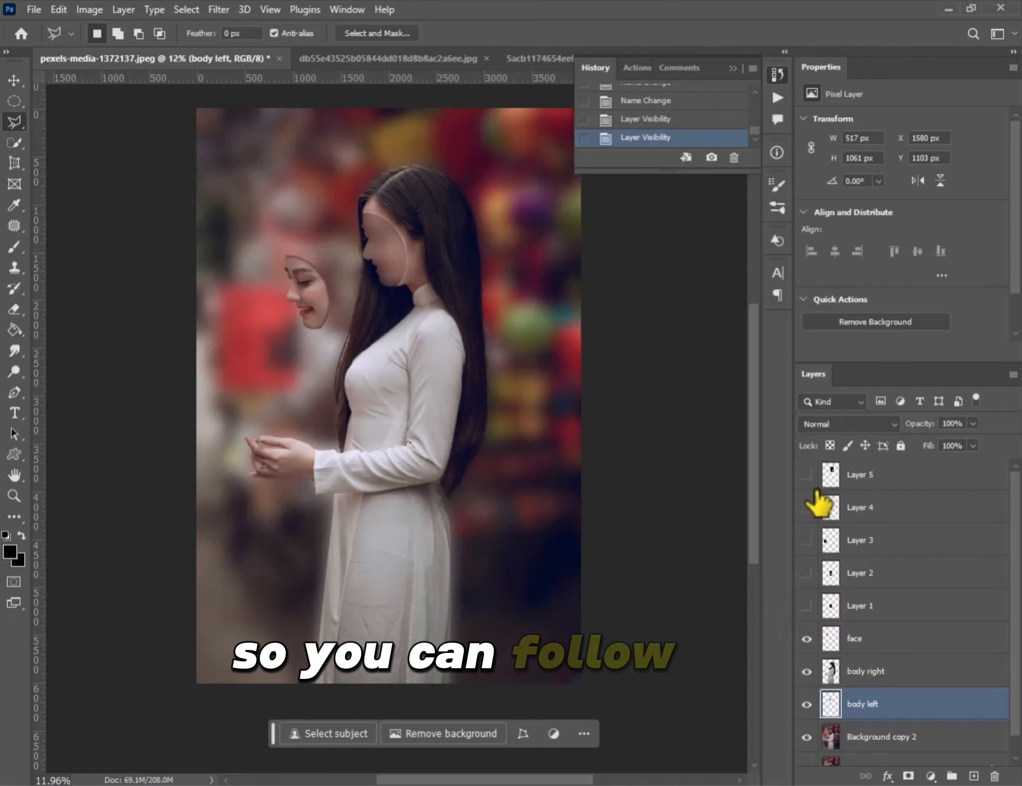
left_click(807, 475)
left_click_drag(864, 671, 857, 475)
left_click(823, 506)
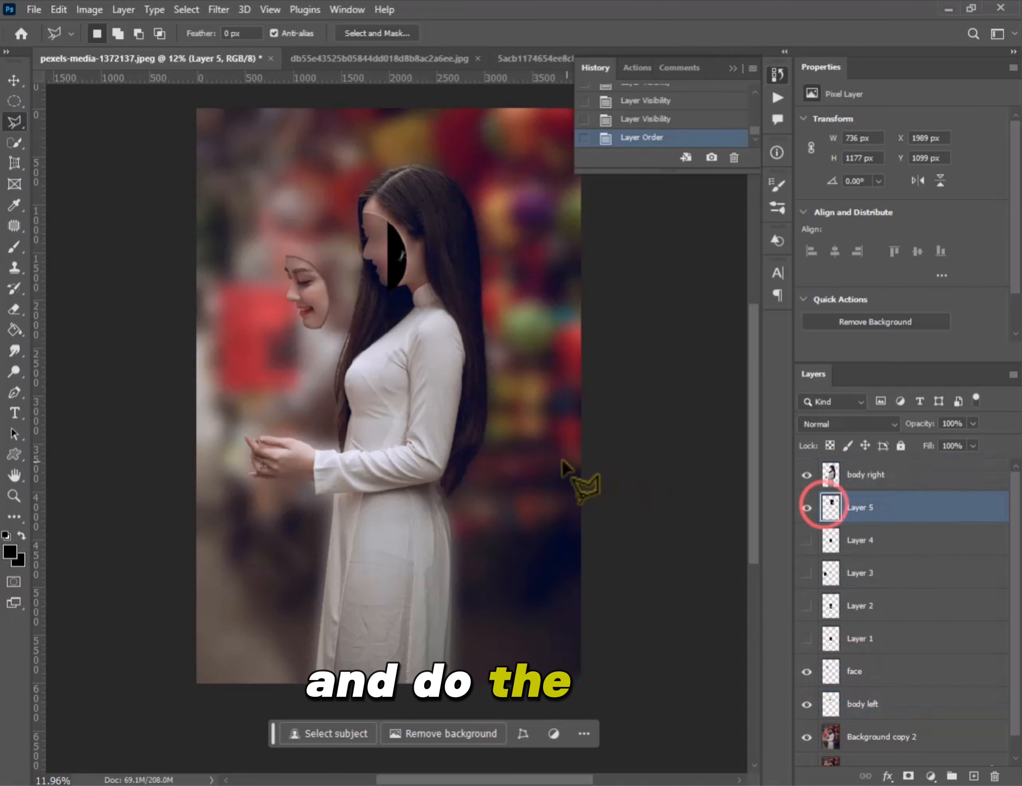
Enlarge and tilt the dandelion on Layer 5 to about 2899 × 1911 px, with its head filling the empty face opening
key("ctrl+t")
left_click_drag(541, 447, 557, 169)
left_click_drag(449, 272, 495, 337)
left_click_drag(406, 321, 423, 302)
key("Down")
key("Left")
key("Return")
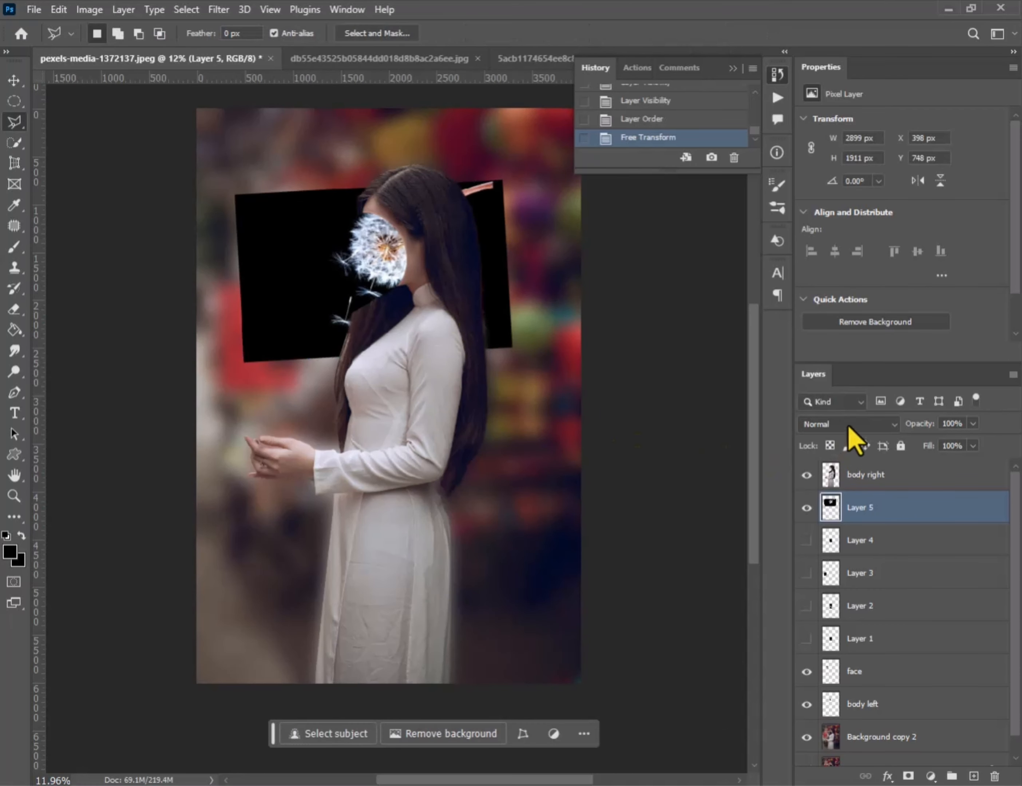
Set Layer 5's blend mode to Screen and erase the stray dandelion stem behind the hair
left_click(856, 426)
left_click(828, 485)
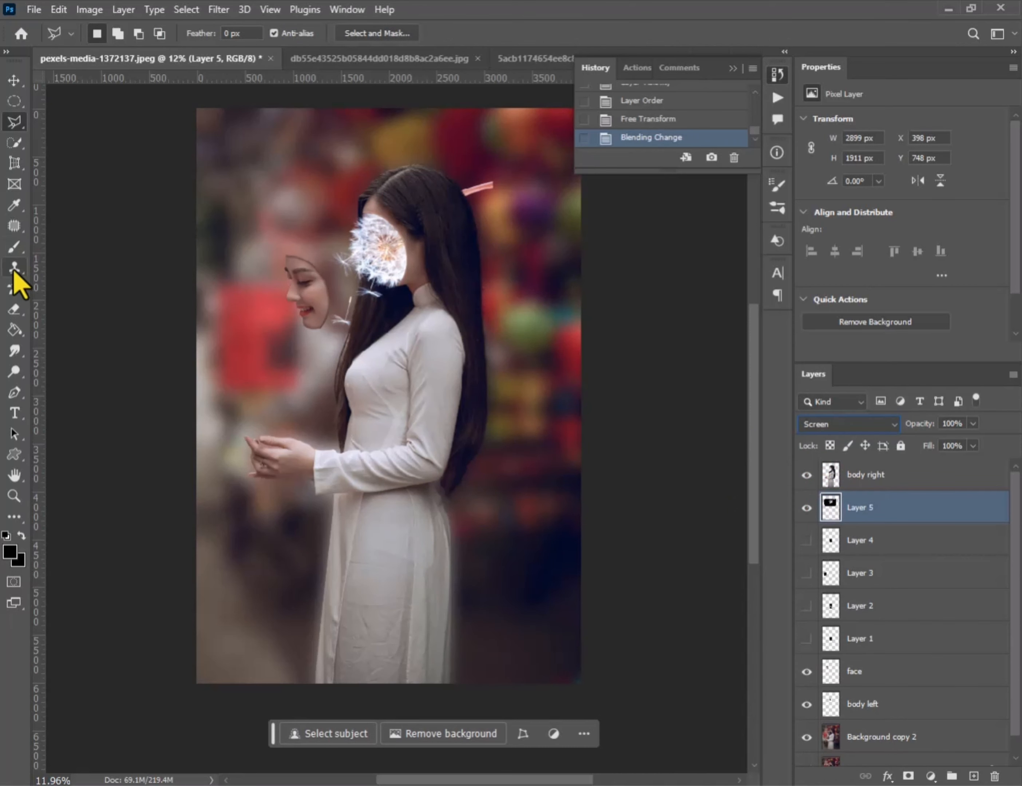
scroll(349, 331, "up", 2)
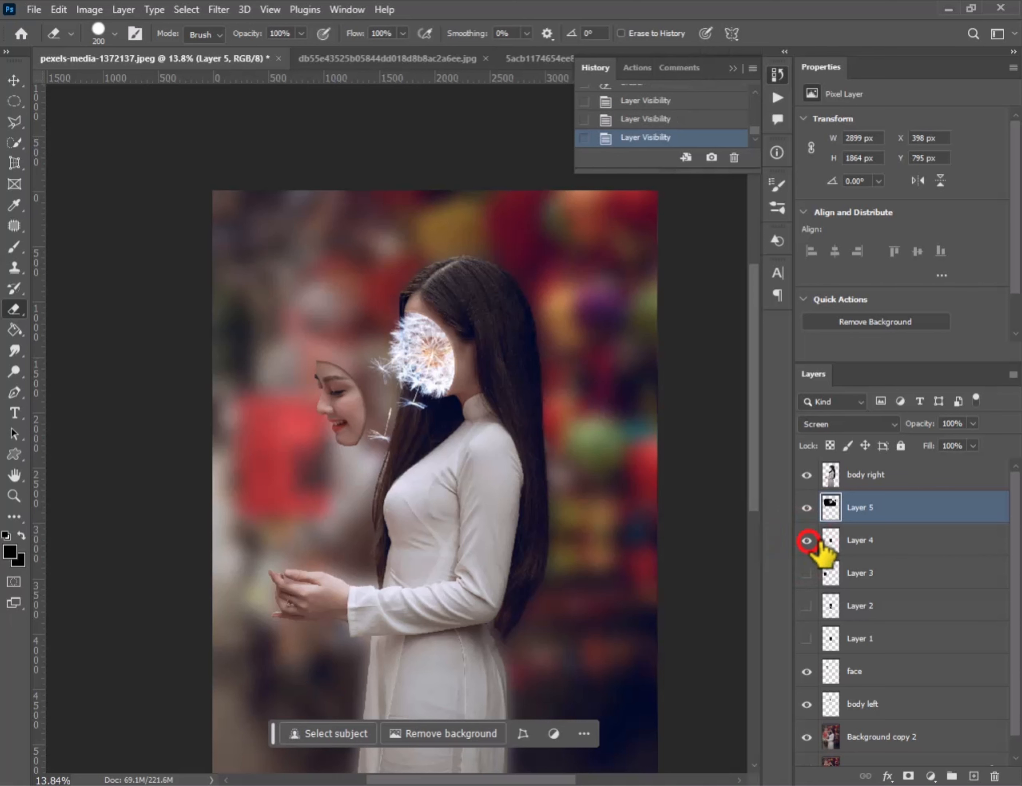
Move the visible Layer 4 seed image to the left side of the picture, above the woman's hands
key("v")
left_click_drag(506, 508, 365, 488)
key("ctrl+z")
left_click(837, 542)
left_click(830, 572)
left_click(807, 573)
Show Layers 2 and 1 and move their dandelion images to the left side of the picture
left_click(827, 605)
left_click(806, 606)
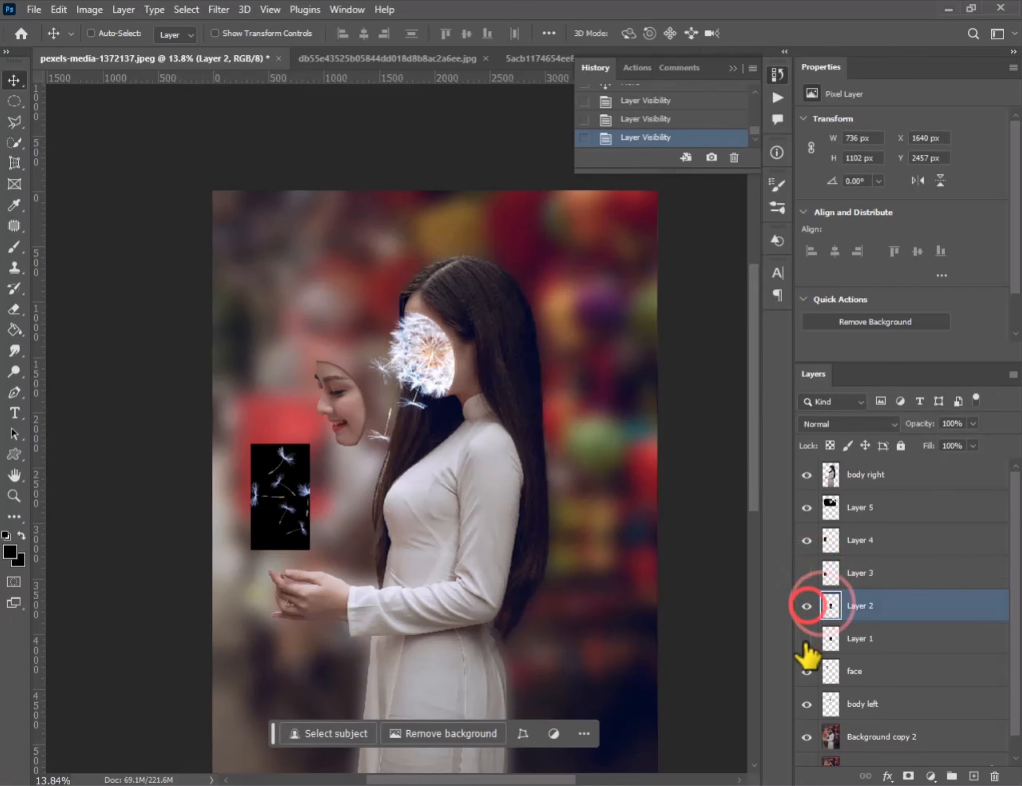
left_click(806, 639)
left_click_drag(495, 524, 357, 281)
left_click(827, 650)
left_click_drag(468, 548, 314, 388)
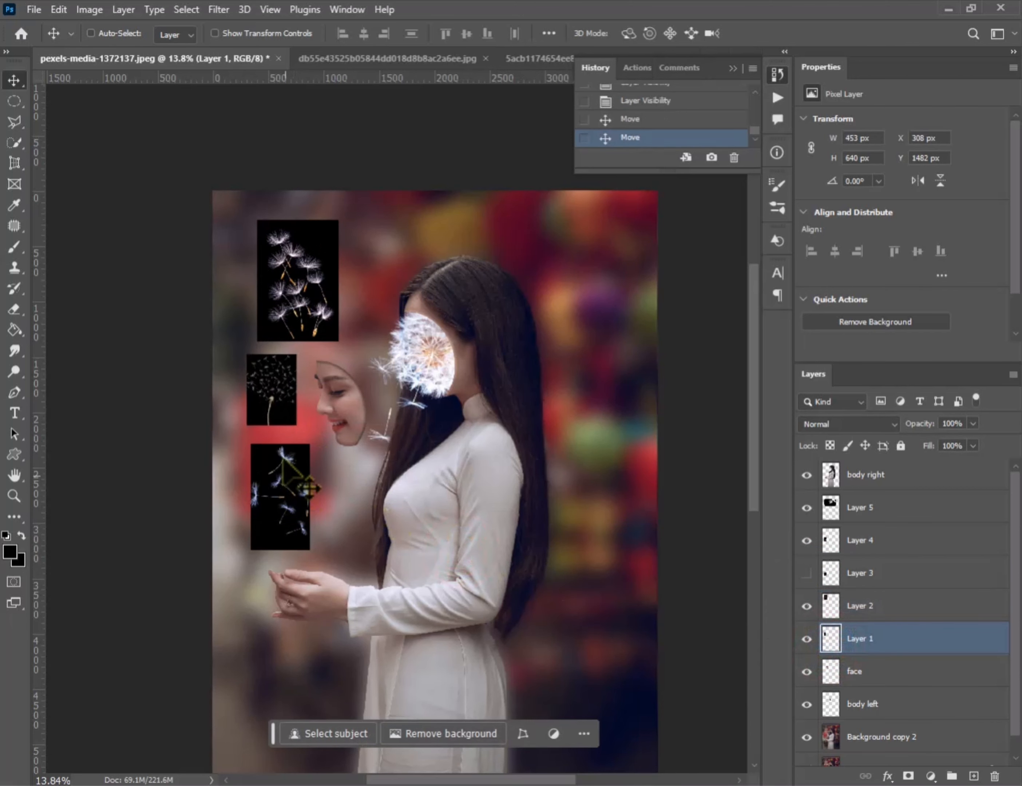
Set Layer 2's blend mode to Screen
left_click(285, 288, "ctrl")
left_click(824, 542)
left_click(830, 606)
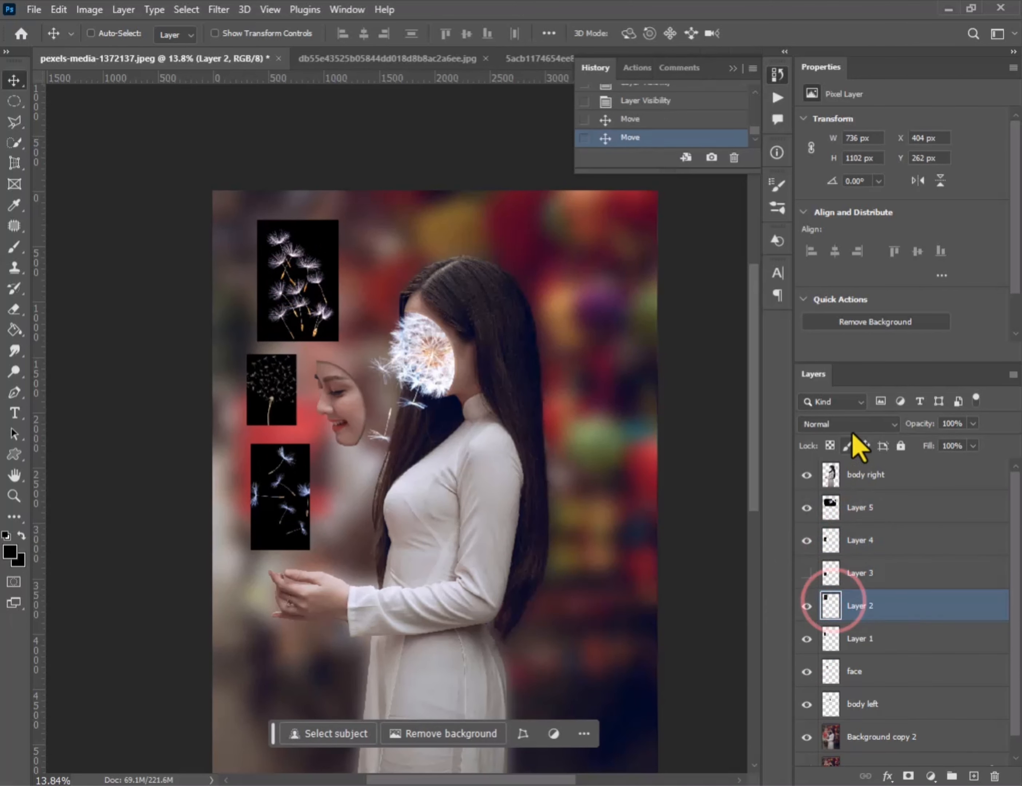
left_click(848, 424)
left_click(833, 484)
Rotate the Layer 2 seeds, place them between the detached face and the dandelion, and move their layer above Layer 5
key("ctrl+t")
left_click_drag(344, 407, 482, 80)
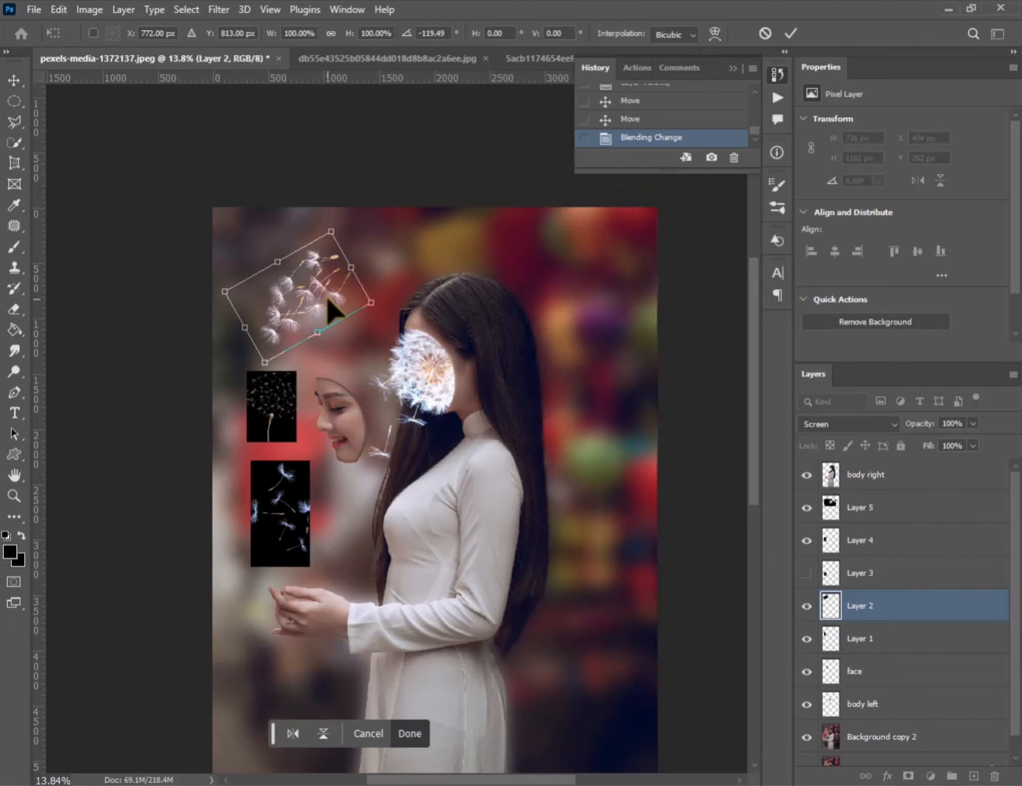
left_click_drag(321, 299, 375, 462)
left_click_drag(457, 400, 468, 458)
left_click_drag(387, 446, 410, 427)
left_click_drag(830, 606, 834, 493)
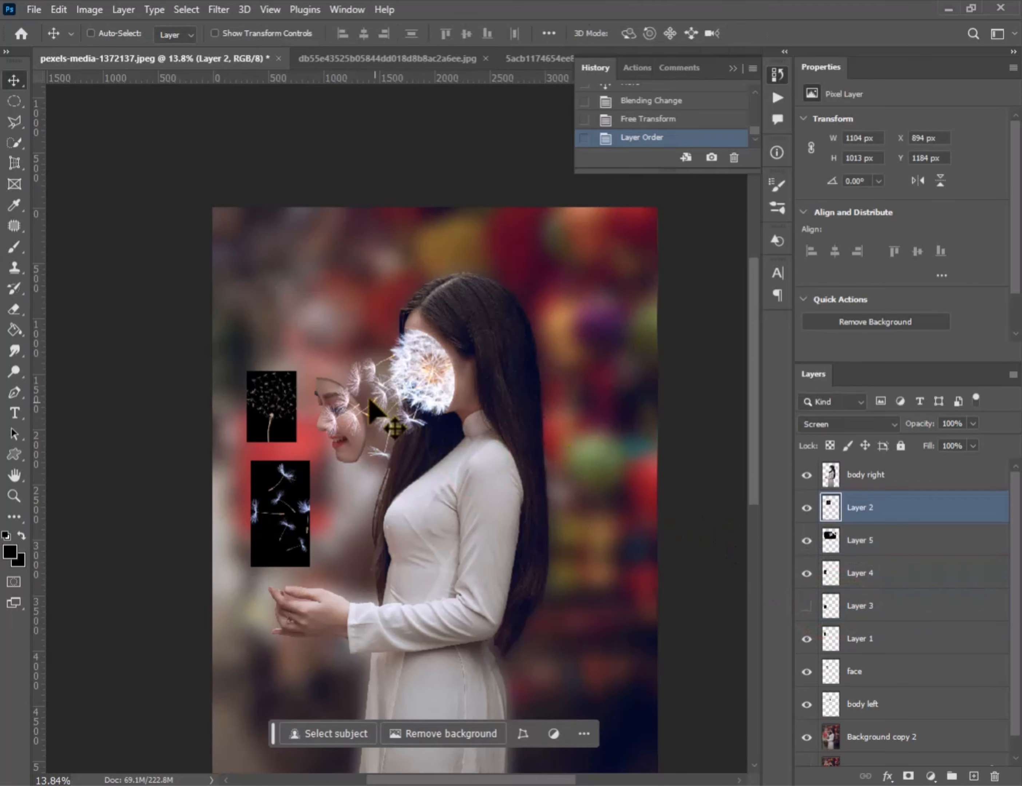
scroll(372, 403, "up", 4)
left_click_drag(409, 432, 433, 387)
scroll(525, 541, "down", 2)
Rotate and reposition the dandelion on Layer 5 slightly, then shift the Layer 2 seeds right, onto the dandelion head
left_click(859, 541)
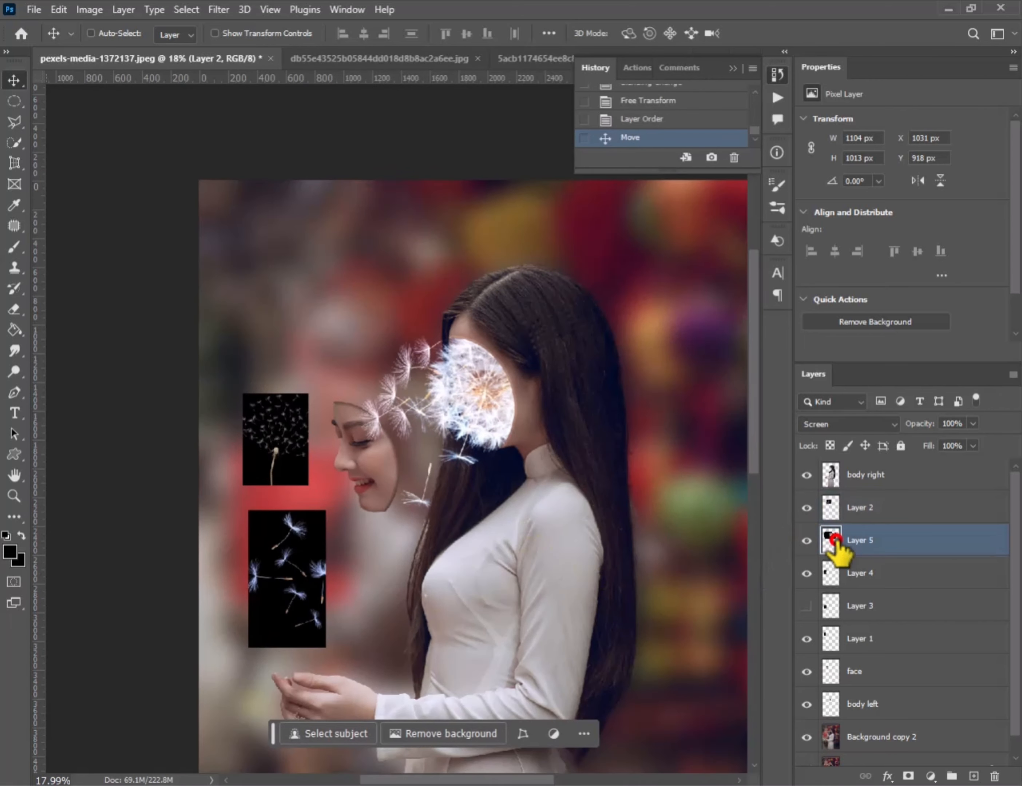
key("ctrl+t")
left_click_drag(258, 540, 287, 543)
mouse_move(469, 412)
left_mouse_down()
mouse_move(456, 411)
mouse_move(468, 410)
left_mouse_up()
key("Return")
left_click(404, 417, "ctrl")
left_click_drag(403, 418, 434, 408)
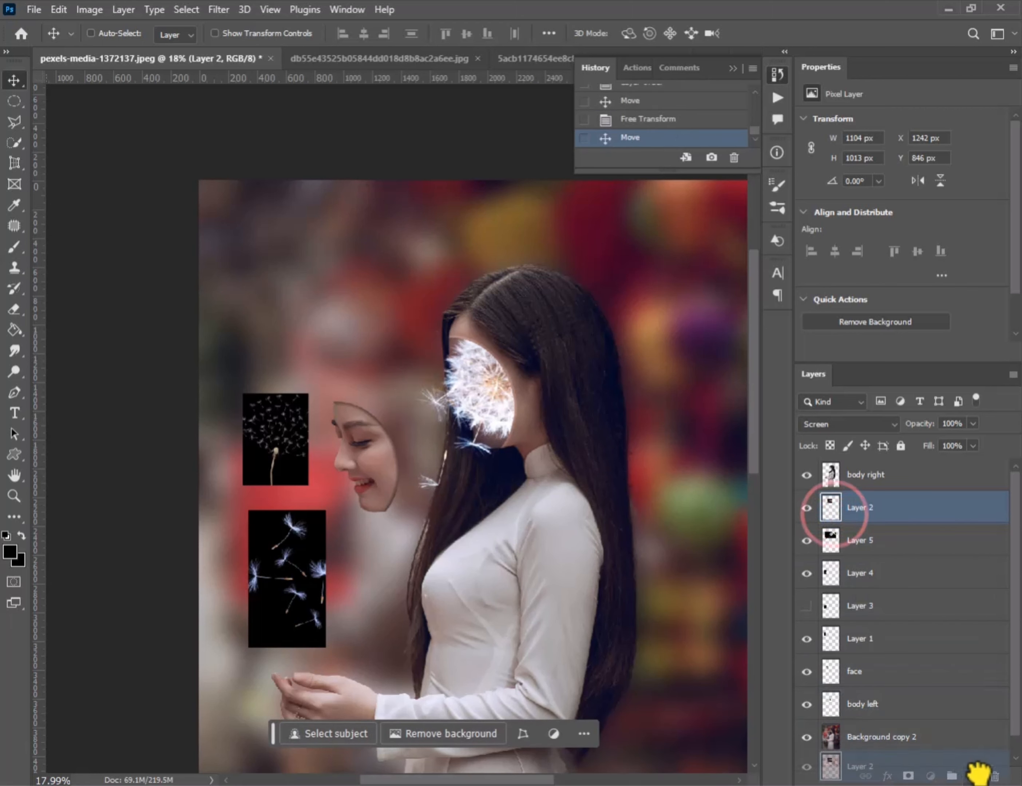
Duplicate Layer 2 and flip the copied seeds vertically
left_click_drag(977, 774, 974, 777)
left_click_drag(437, 403, 458, 433)
key("ctrl+t")
left_click_drag(568, 499, 585, 486)
right_click(448, 400)
left_click(482, 731)
Rotate the copied seeds to about -69° and position them so they drift out of the face opening toward the detached face
left_click_drag(461, 398, 453, 418)
left_click_drag(576, 520, 552, 539)
left_click_drag(496, 447, 491, 452)
left_click_drag(517, 547, 576, 503)
left_click_drag(577, 521, 560, 548)
left_click_drag(480, 486, 377, 412)
left_click_drag(446, 450, 482, 387)
left_click_drag(345, 376, 461, 430)
left_click_drag(345, 411, 348, 461)
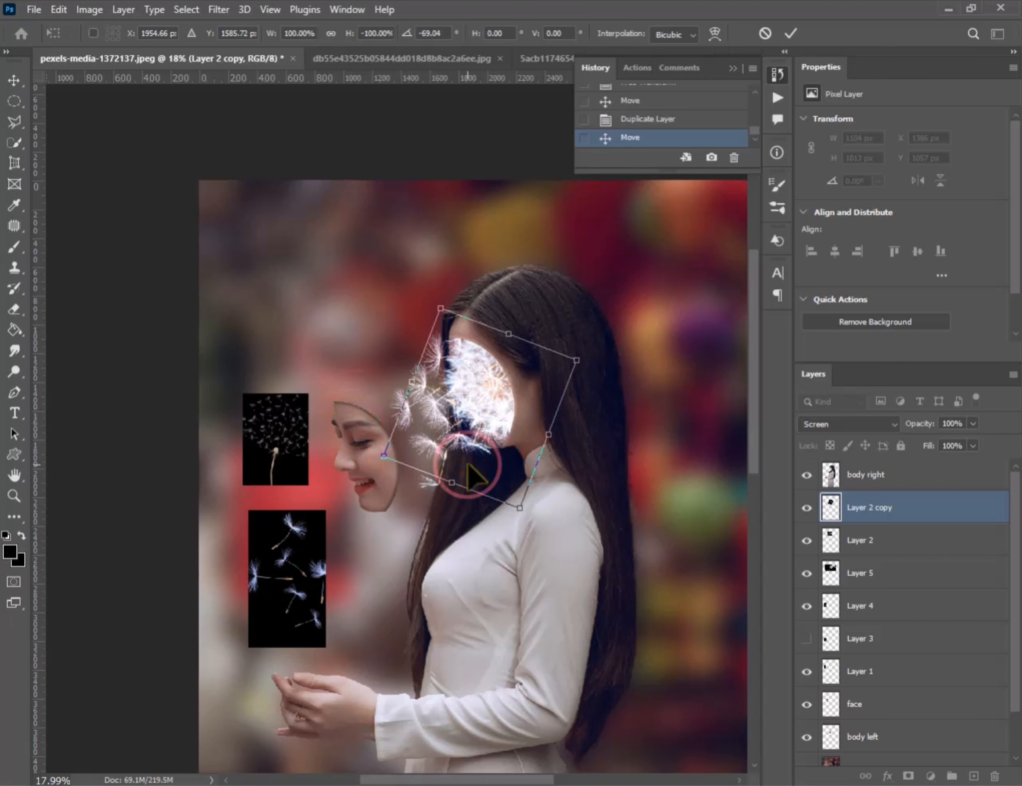
key("Return")
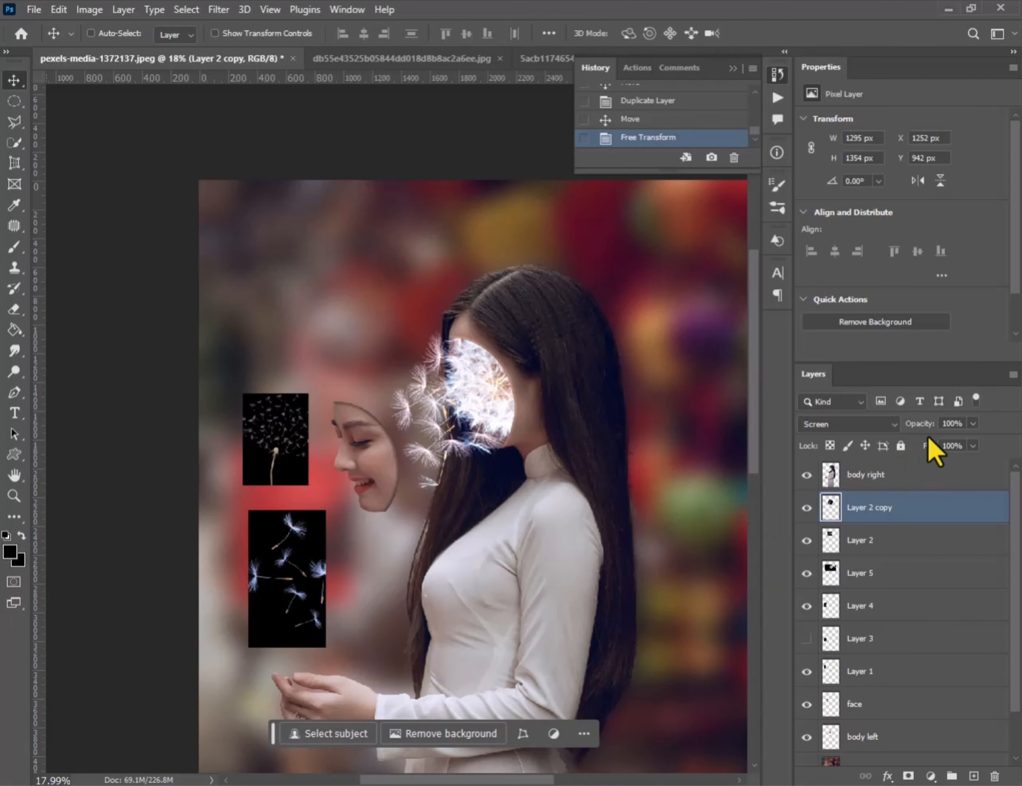
Merge Layer 2 copy into Layer 2 and set the merged layer's opacity to 86%
left_click(873, 537)
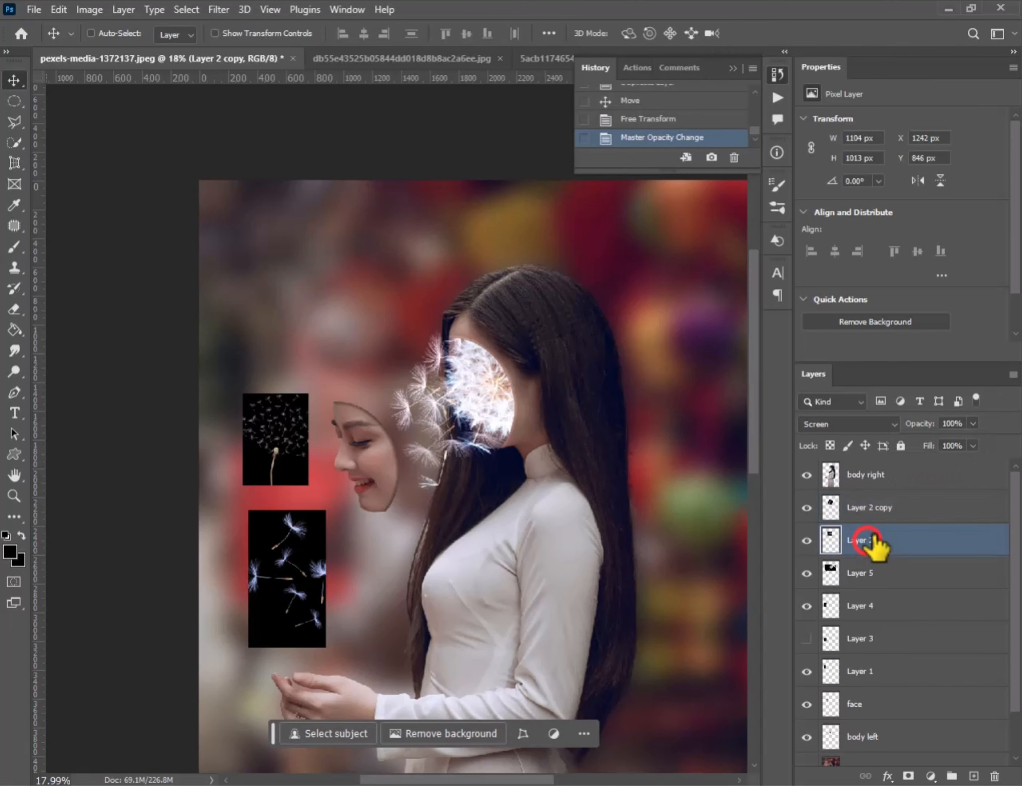
left_click(896, 514)
key("ctrl+e")
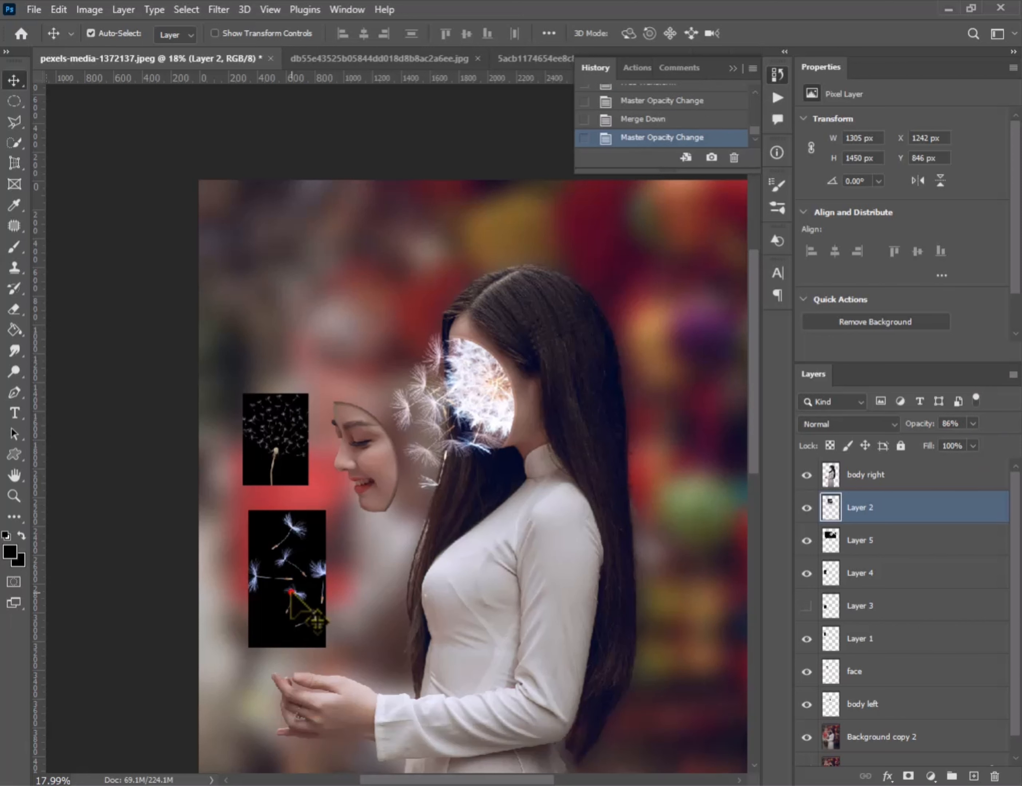
Set the blend mode of the seed image on Layer 4 to Screen
left_click(316, 622)
left_click(845, 424)
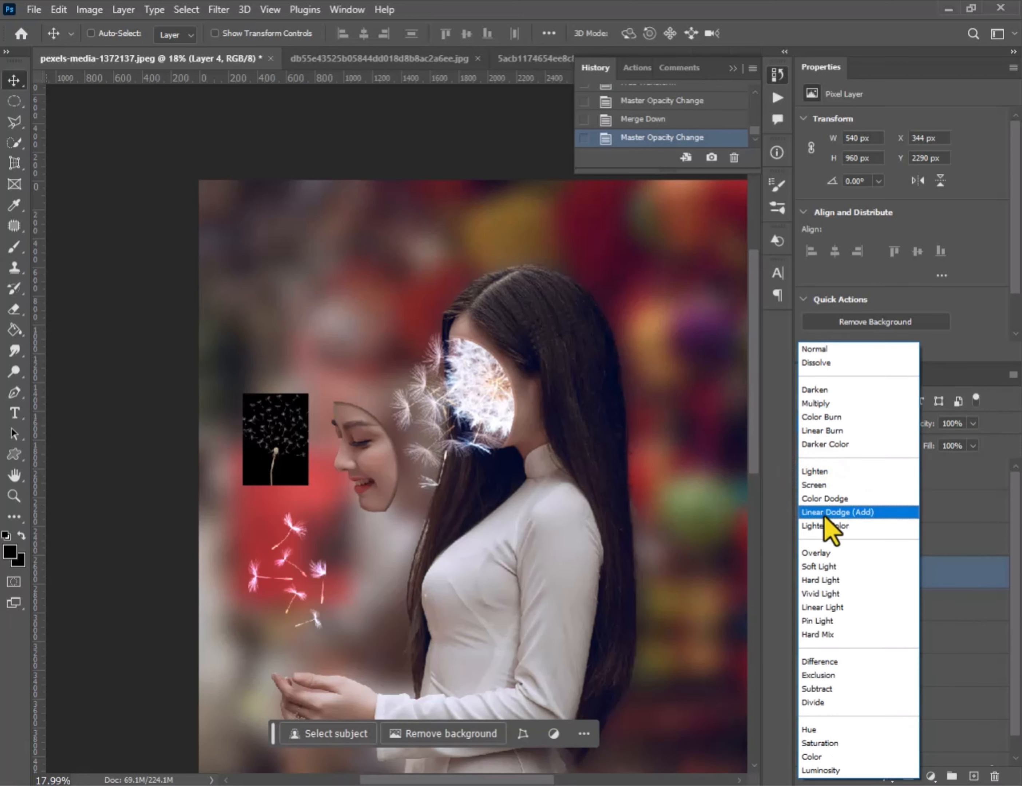
left_click(814, 485)
Rotate the Layer 4 seeds to about -98° and place them between the detached face and the face opening
key("ctrl+t")
left_click_drag(236, 660, 398, 660)
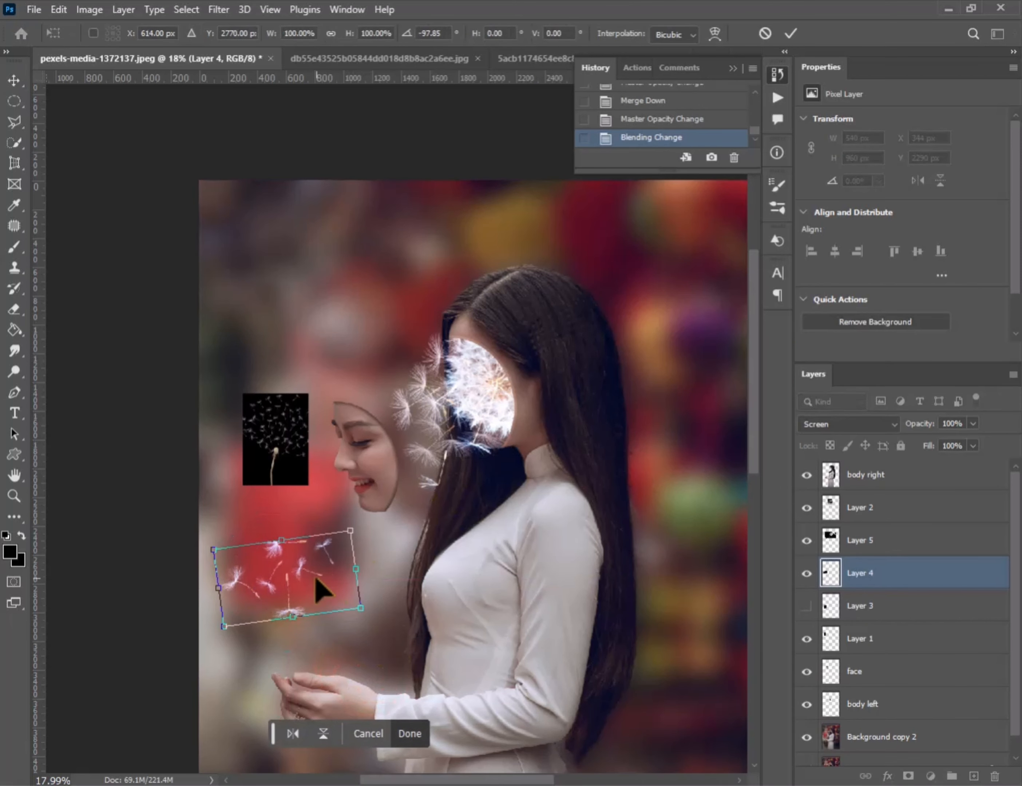
left_click_drag(322, 592, 436, 415)
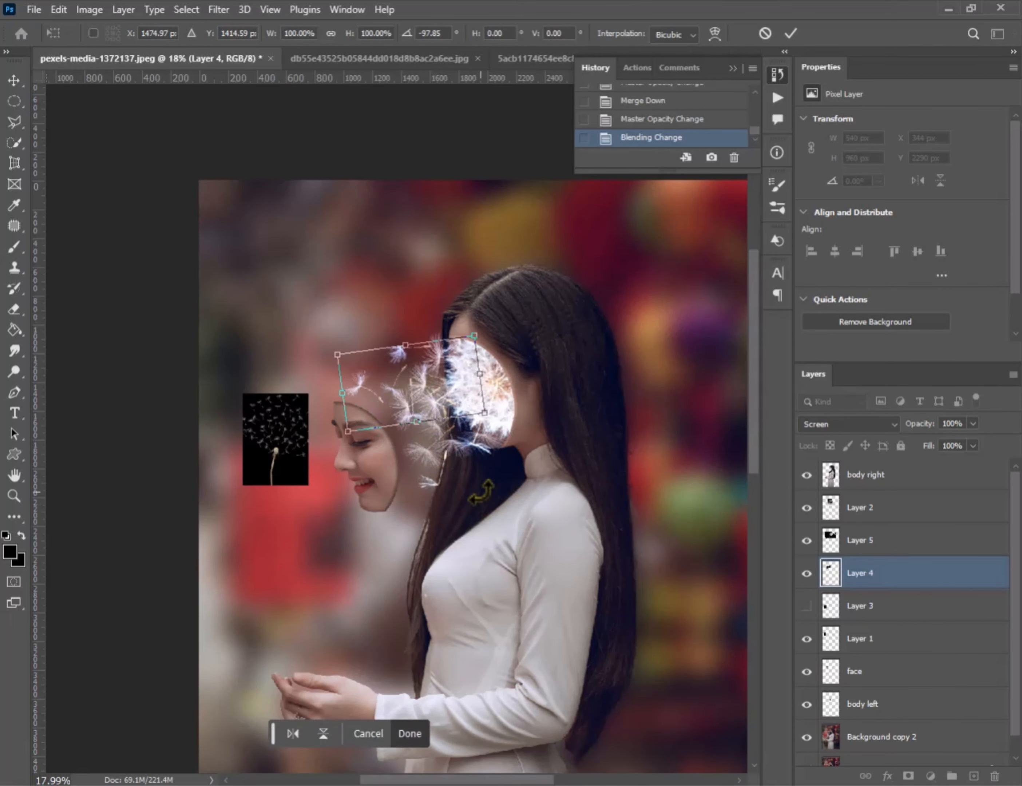
key("Return")
left_click_drag(385, 386, 388, 396)
Move the face layer to the top of the layer stack
left_click_drag(831, 470, 830, 462)
left_click_drag(417, 414, 414, 423)
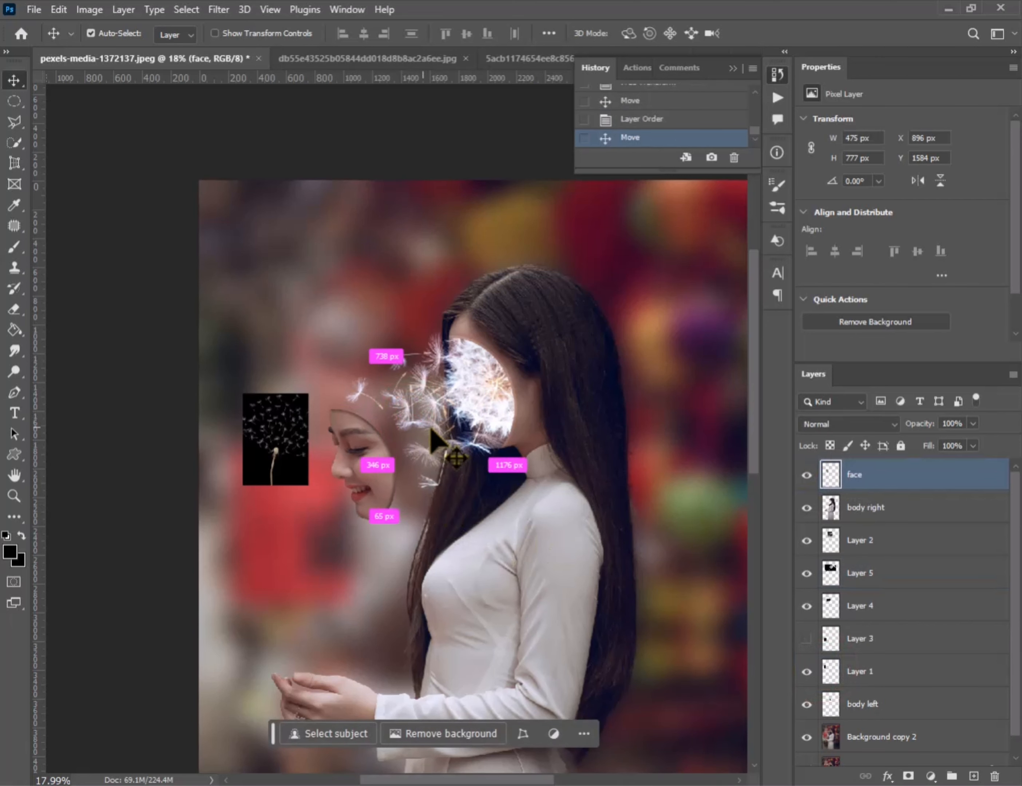
key("ctrl+z")
Check which seeds belong to Layer 4 and shift them slightly to the left above the detached face
left_click(357, 396, "ctrl")
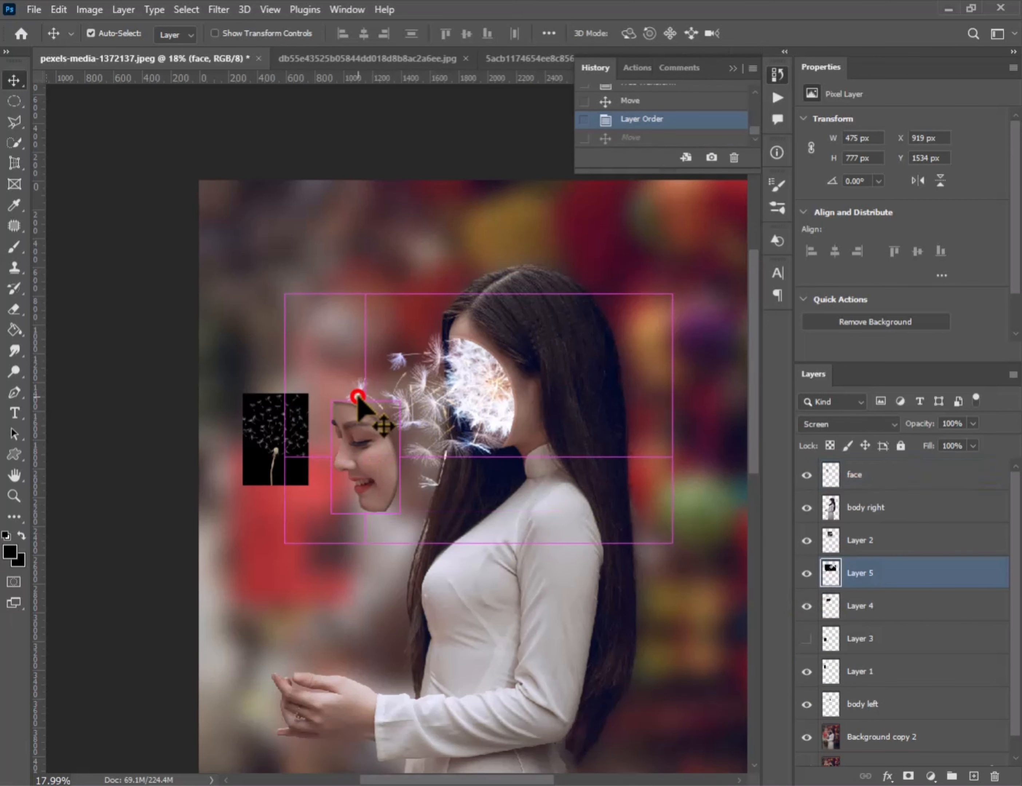
left_click(806, 608)
left_click(806, 608)
left_click(807, 608)
left_click(807, 607)
left_click(829, 606)
left_click_drag(369, 398, 368, 398)
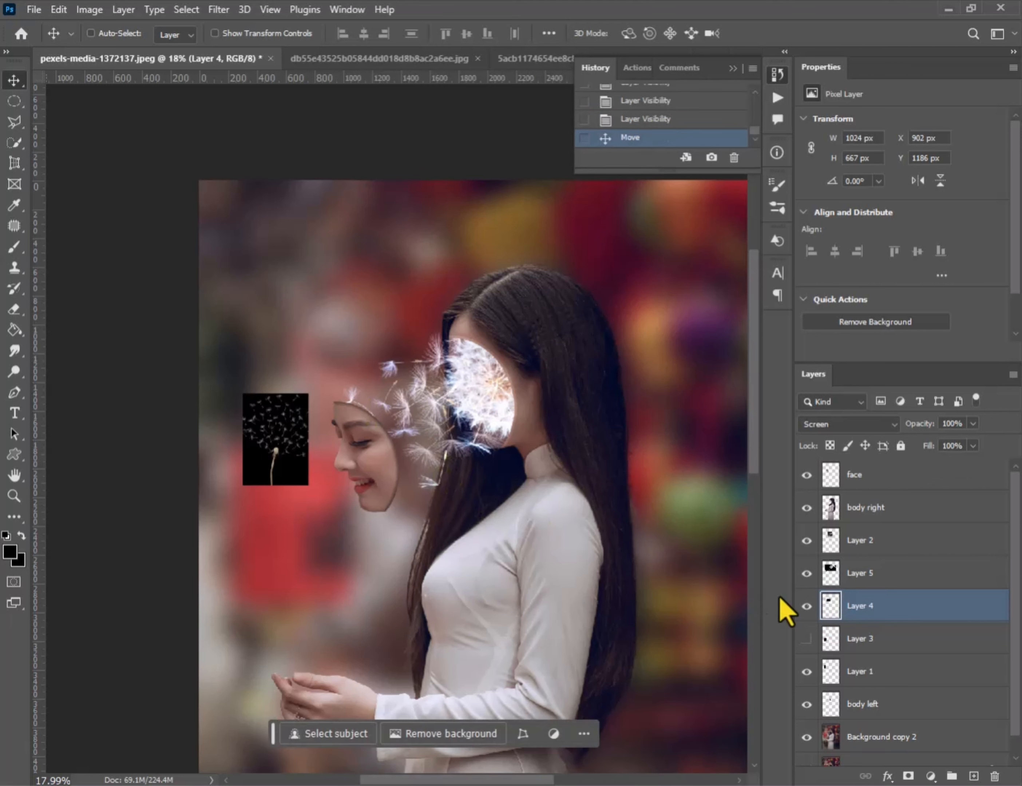
Duplicate Layer 4, place the copy lower beside the detached face and flip it vertically
left_click_drag(860, 646, 860, 642)
left_click_drag(424, 484, 422, 513)
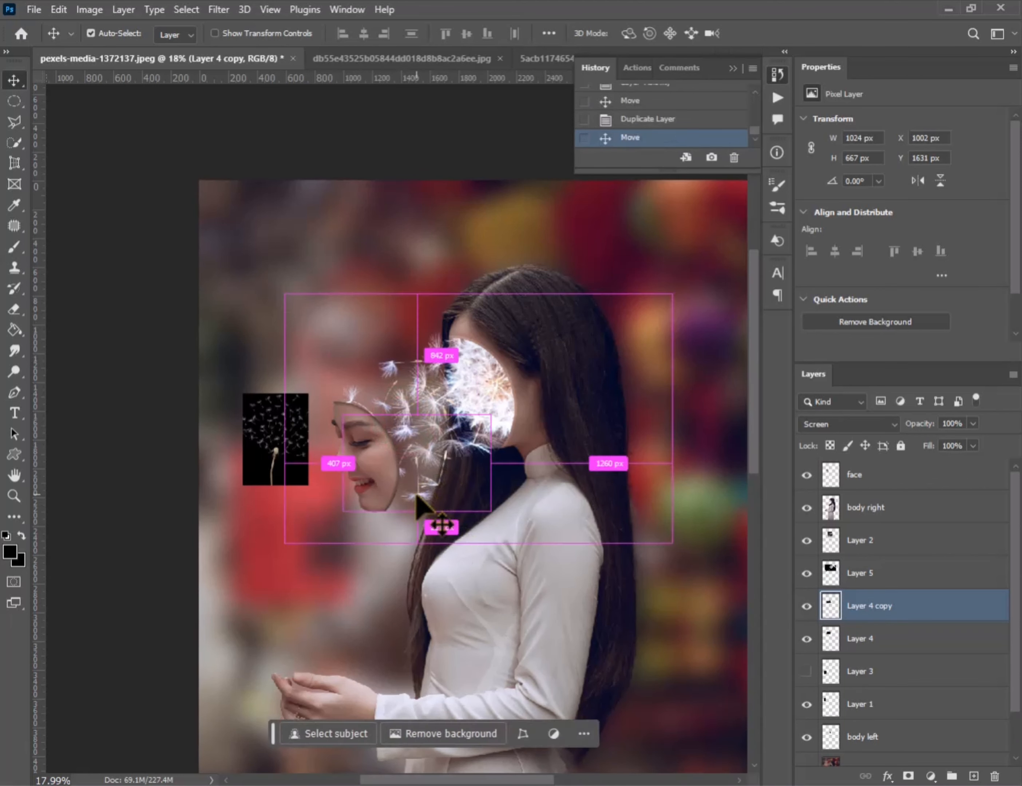
key("ctrl+t")
right_click(444, 475)
left_click(472, 458)
Rotate the copied seeds to about -34° behind the detached face and erase the seeds overlapping the face
left_click_drag(468, 468, 447, 477)
left_click_drag(350, 545, 368, 554)
left_click_drag(386, 502, 379, 508)
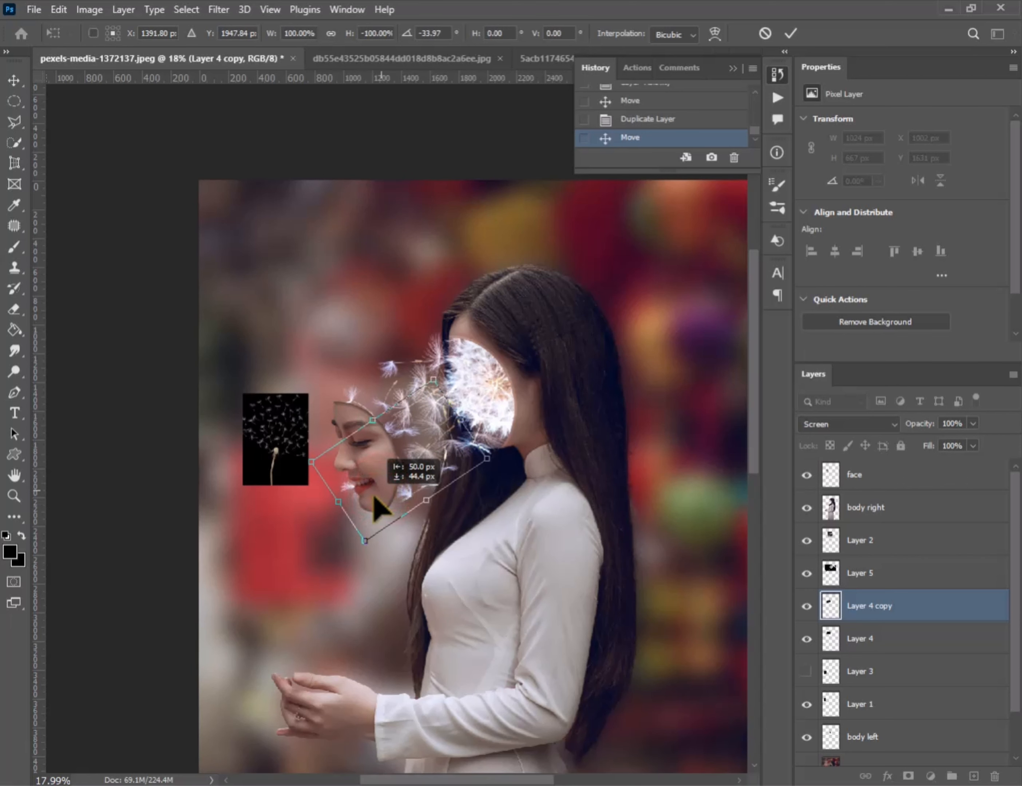
key("Return")
key("e")
left_click(346, 433)
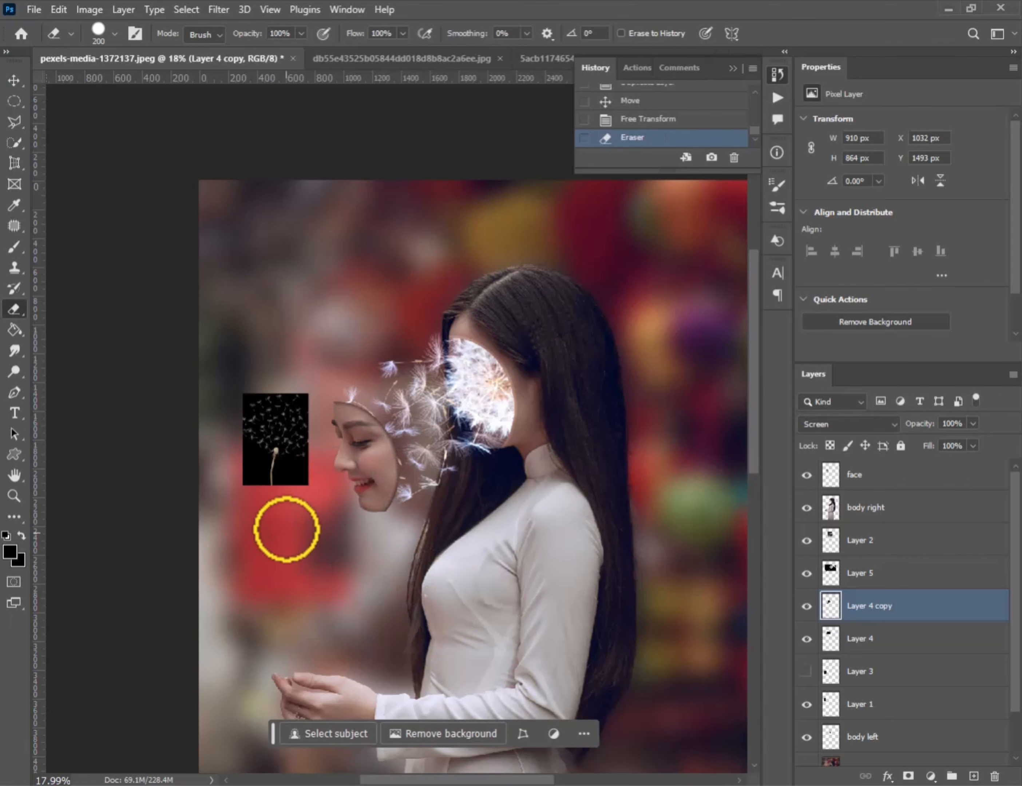
Blend out the black background of the Layer 1 dandelion image and move it upright to the photo's upper-left area
left_click(15, 80)
left_click(275, 437)
left_click_drag(322, 529, 426, 437)
left_click(847, 424)
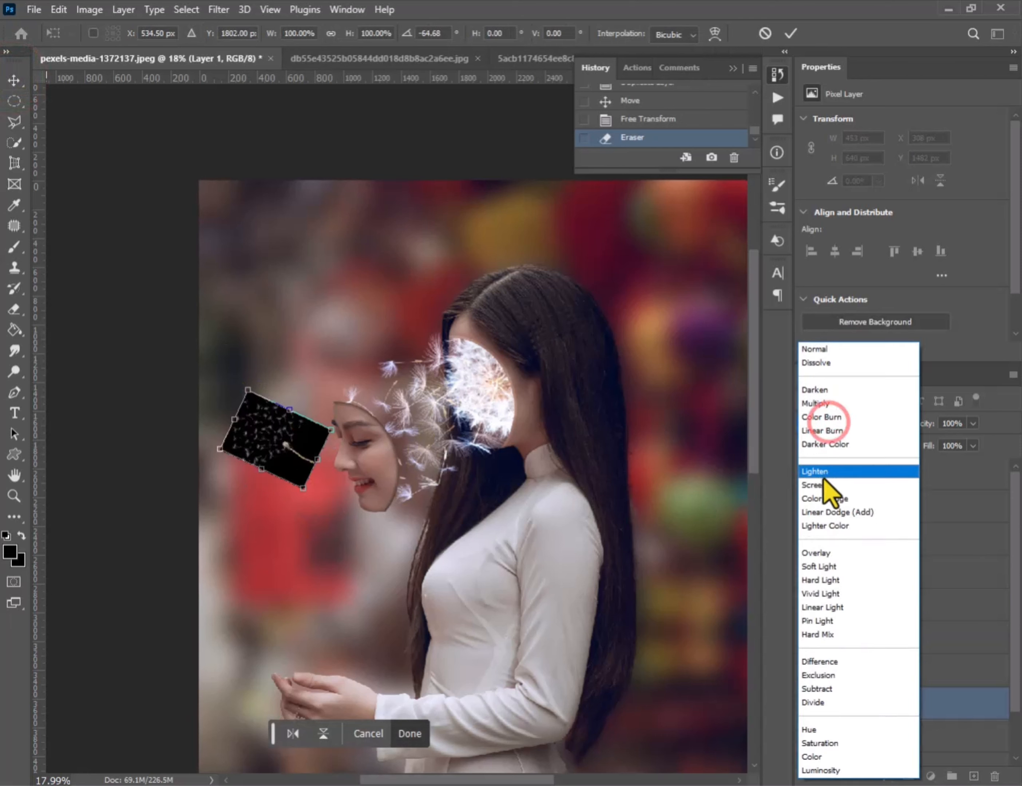
left_click(824, 479)
left_click_drag(297, 475, 324, 269)
left_click_drag(399, 290, 228, 449)
key("Return")
Show Layer 3 and set its blend mode to Screen
left_click(806, 672)
left_click(860, 672)
left_click(847, 424)
left_click(823, 486)
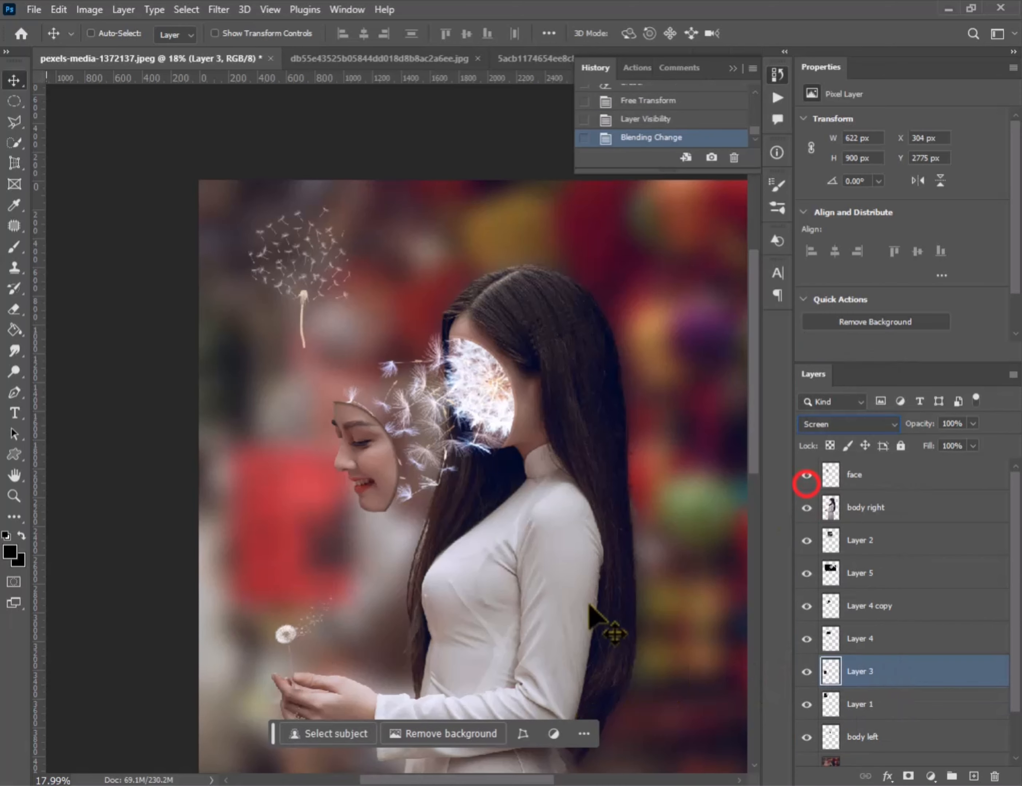
Move the Layer 3 dandelion up away from the woman's hand and erase part of the residue around its stem
left_click_drag(444, 599, 478, 519)
left_click_drag(338, 555, 295, 459)
key("e")
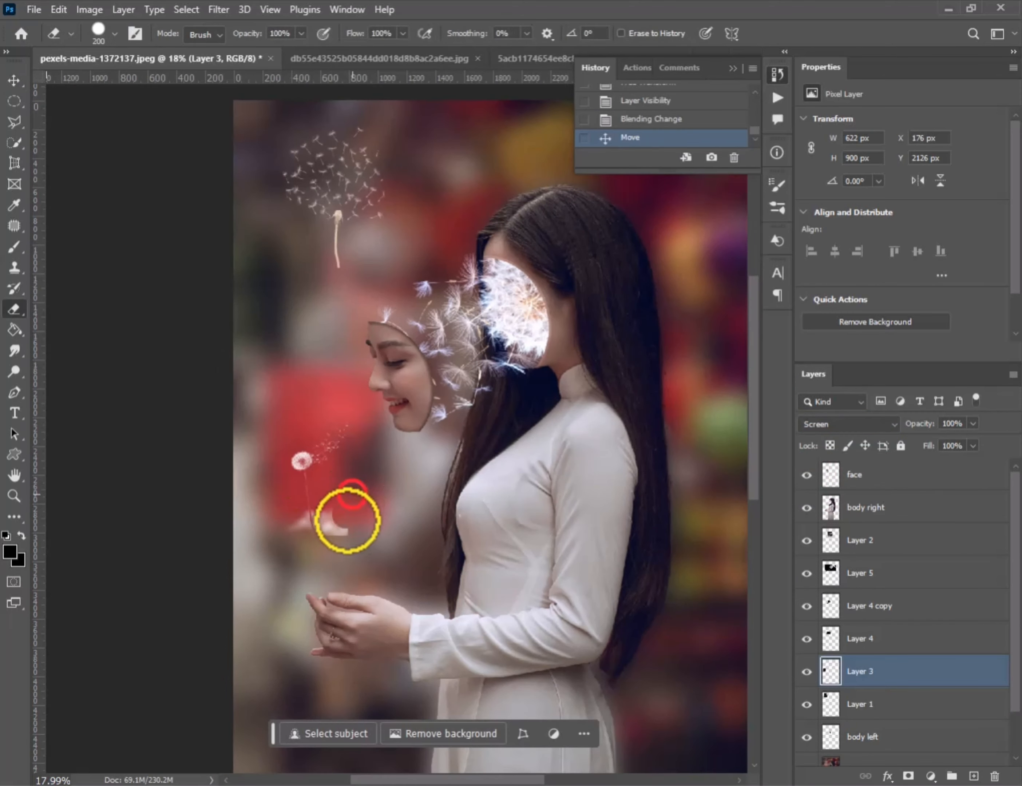
left_click(342, 511)
scroll(326, 529, "up", 3)
Select the light residue right of the dandelion stem with the Quick Selection tool and delete it
left_click(14, 122)
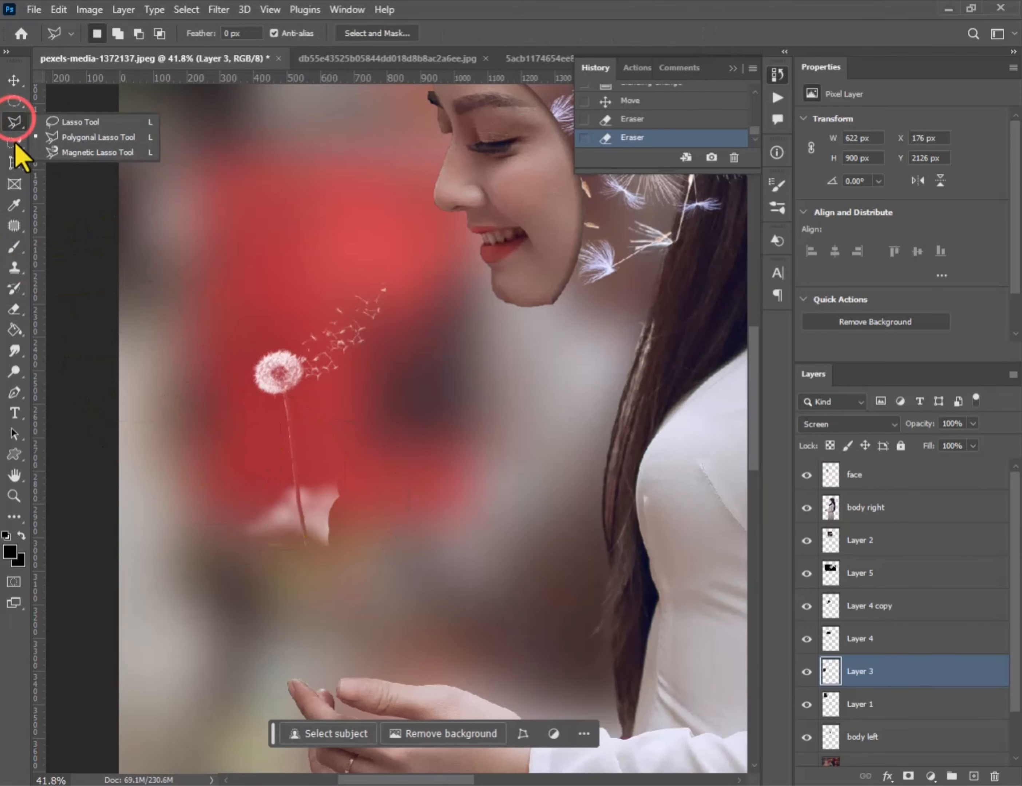
left_click(15, 143)
left_click(318, 505)
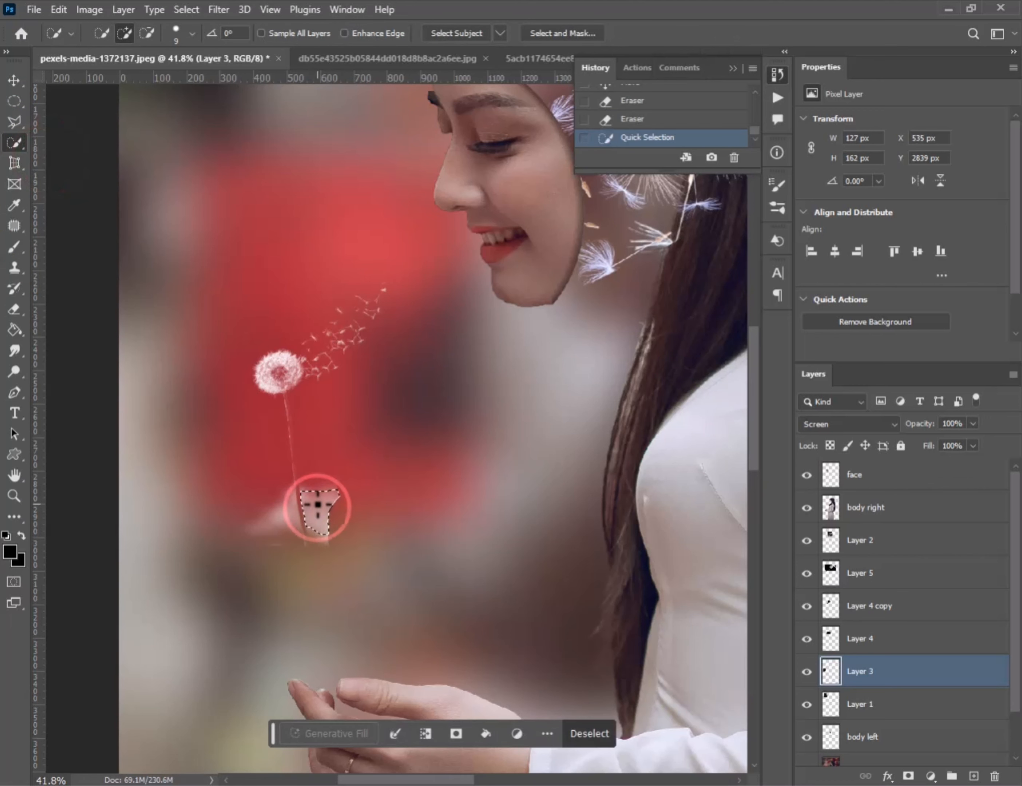
left_click(322, 541)
key("Delete")
key("ctrl+z")
key("ctrl+d")
mouse_move(319, 555)
left_mouse_down()
mouse_move(267, 532)
mouse_move(278, 529)
left_mouse_up()
left_click(14, 121)
scroll(302, 457, "up", 3)
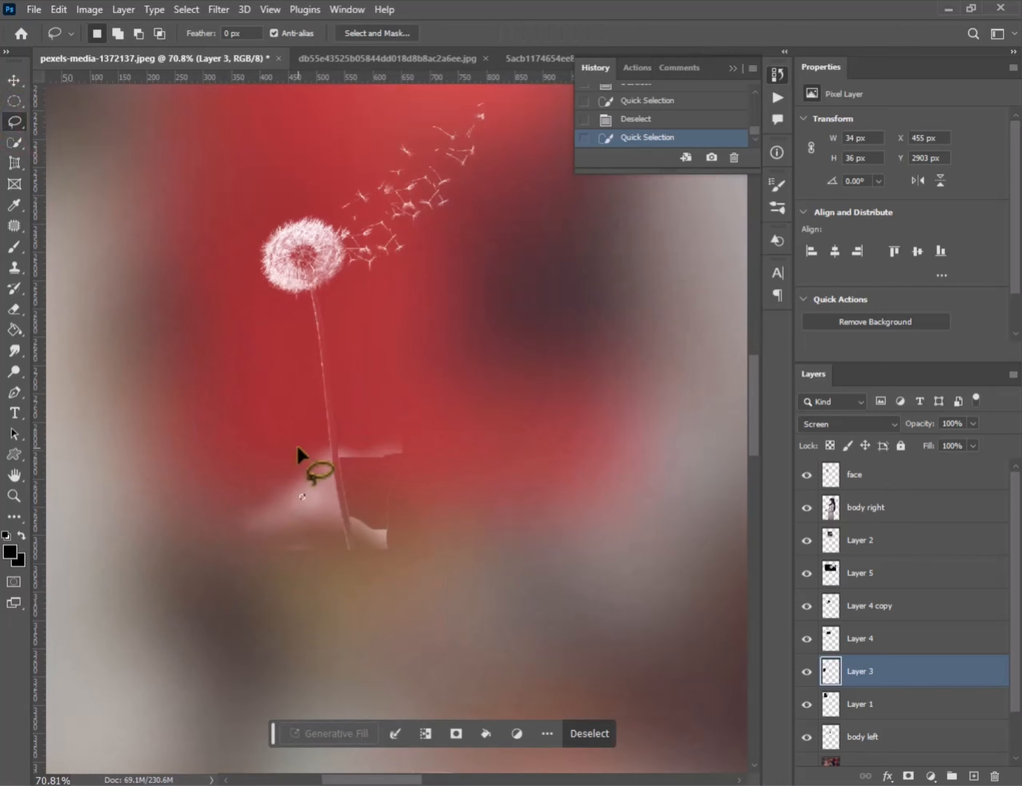
left_click_drag(287, 420, 316, 448)
left_click(314, 426)
Lasso the light residue left of the dandelion stem, following the stem's left edge
left_click_drag(314, 430, 323, 446)
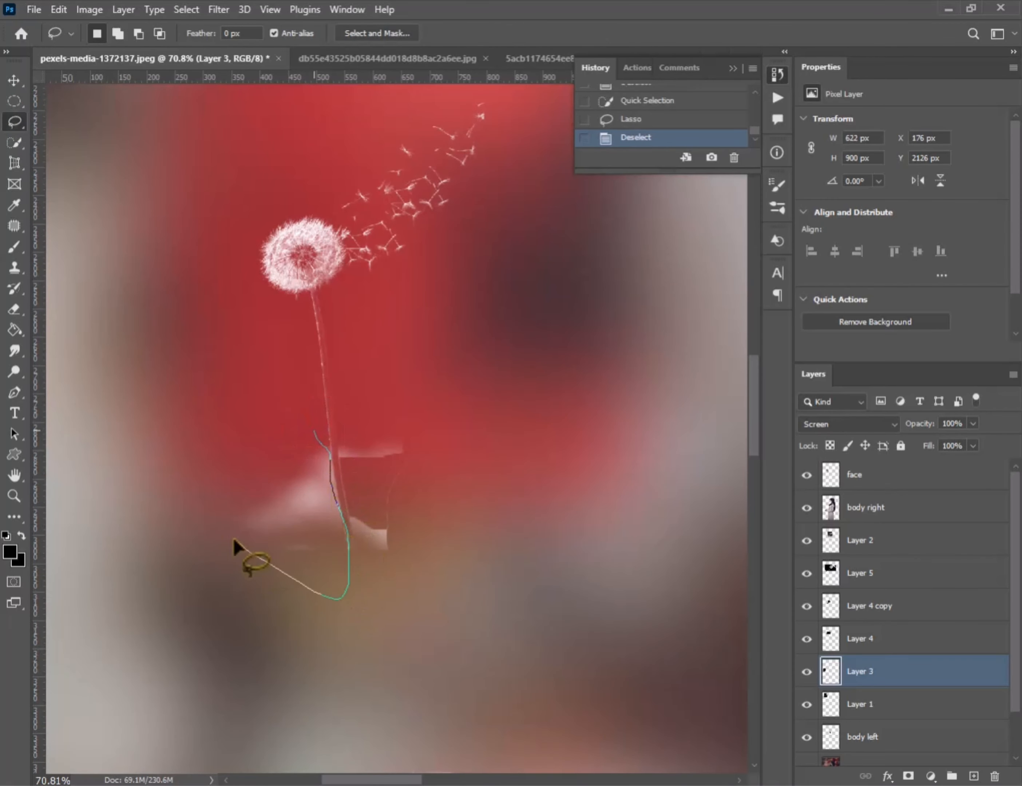
left_click_drag(234, 540, 313, 428)
left_click(287, 552)
key("ctrl+z")
mouse_move(291, 562)
left_mouse_down()
mouse_move(157, 561)
mouse_move(262, 468)
left_mouse_up()
Refine the lasso selection along the left edge of the stem's lower end
scroll(358, 510, "up", 5)
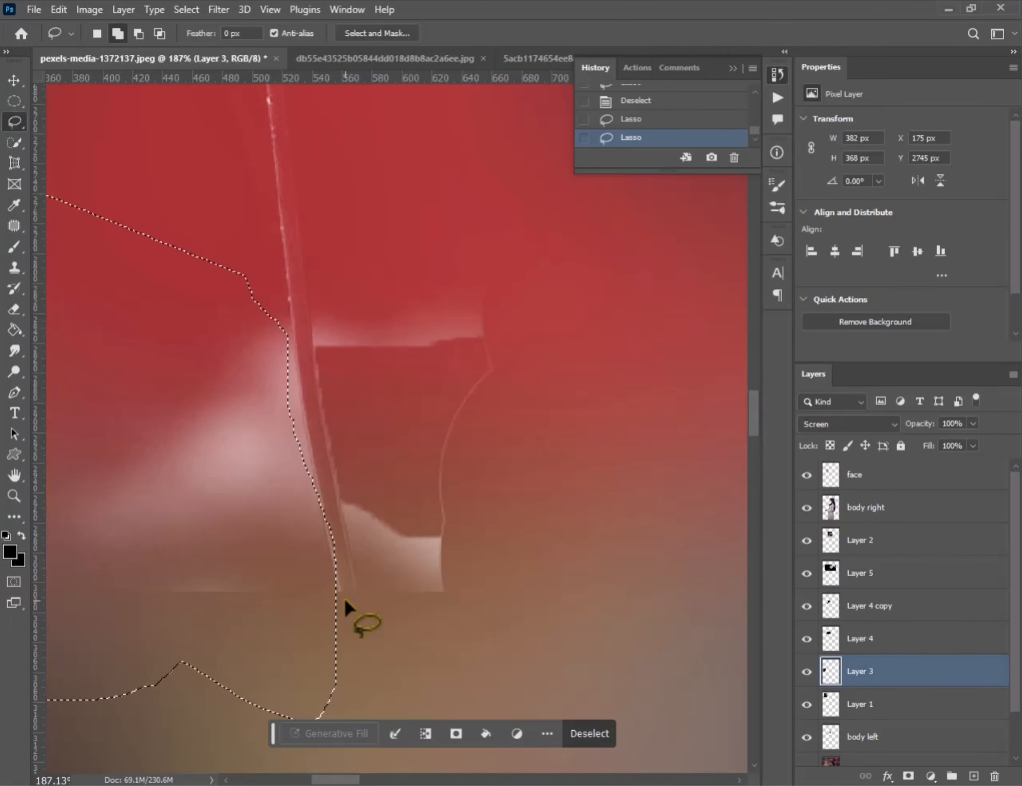
mouse_move(345, 601)
left_mouse_down()
mouse_move(343, 583)
mouse_move(345, 601)
left_mouse_up()
left_click_drag(353, 607, 339, 587)
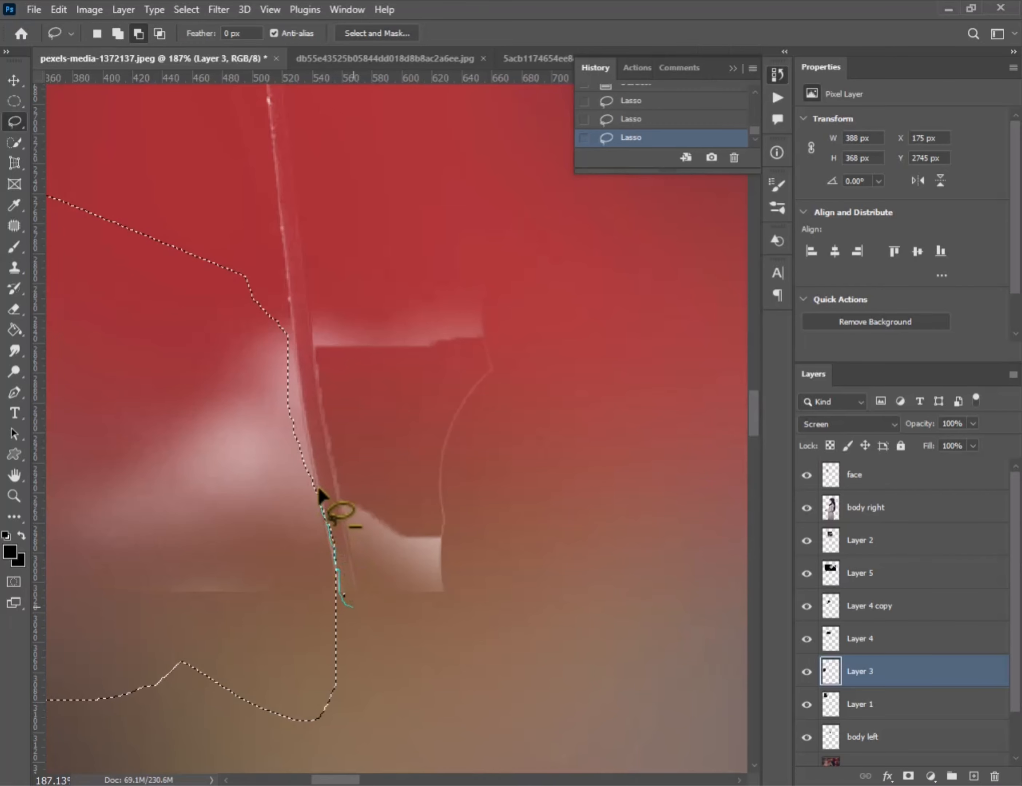
scroll(342, 588, "up", 6)
mouse_move(320, 492)
left_mouse_down()
mouse_move(336, 574)
mouse_move(315, 450)
left_mouse_up()
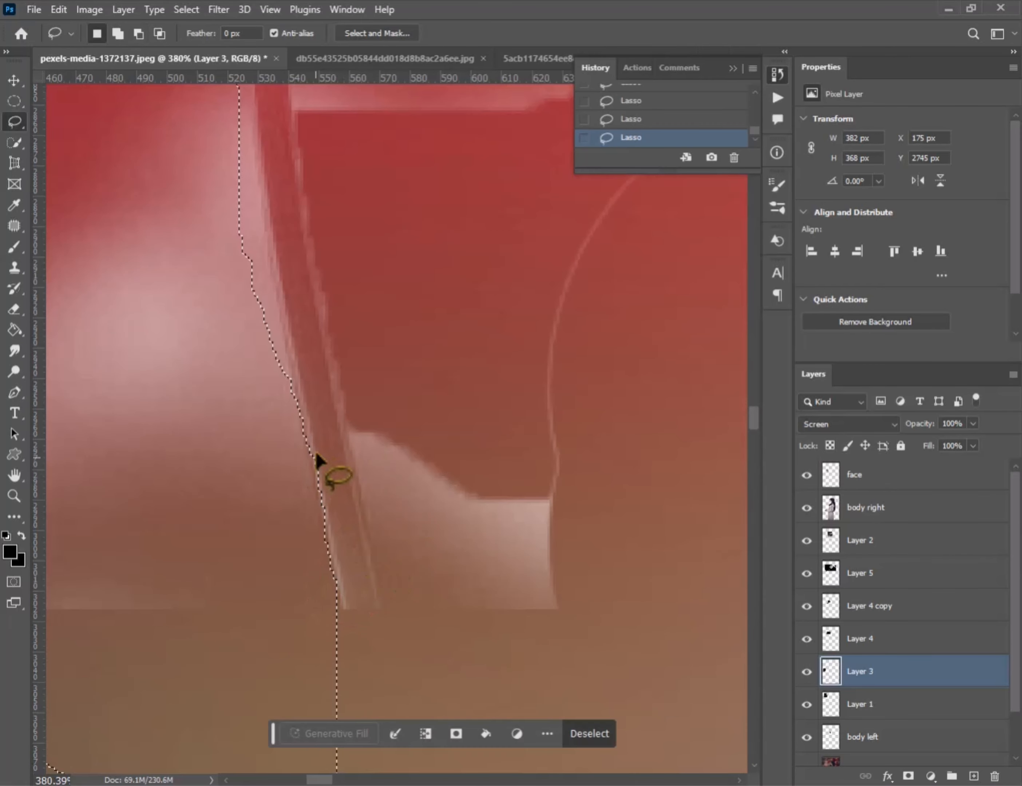
Adjust and extend the lasso selection up along the stem's left edge above the residue
scroll(285, 341, "up", 3)
mouse_move(287, 279)
left_mouse_down()
mouse_move(278, 423)
mouse_move(266, 348)
mouse_move(290, 364)
left_mouse_up()
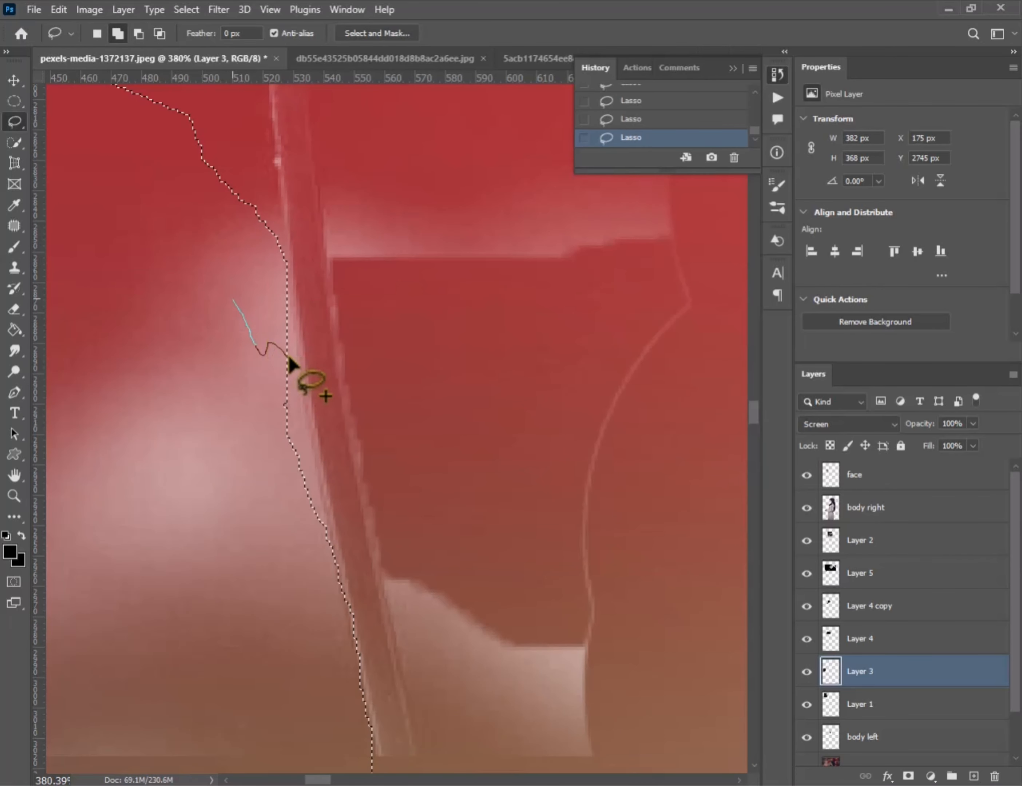
left_click_drag(313, 457, 314, 458)
left_click_drag(280, 469, 298, 491)
left_click_drag(331, 556, 333, 561)
left_click_drag(340, 265, 359, 401)
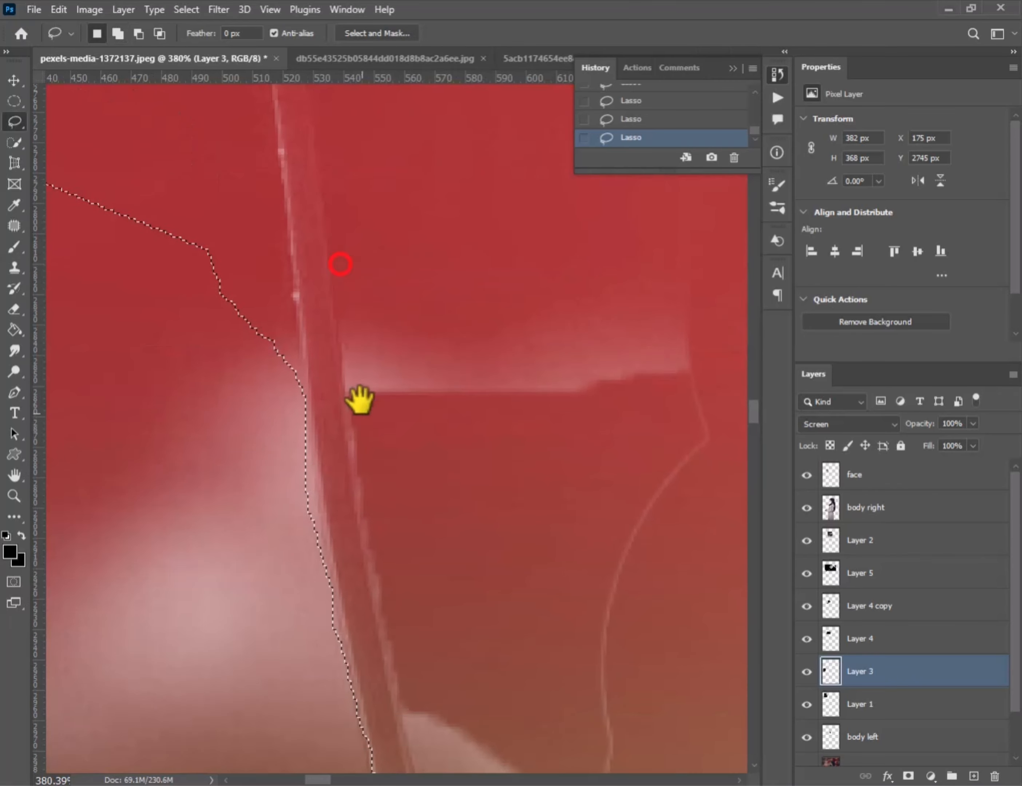
left_click_drag(297, 449, 321, 580)
mouse_move(300, 408)
left_mouse_down()
mouse_move(289, 349)
mouse_move(310, 521)
left_mouse_up()
left_click_drag(292, 403, 204, 400)
mouse_move(267, 229)
left_mouse_down()
mouse_move(284, 251)
mouse_move(174, 359)
left_mouse_up()
Add the remaining residue right of the dandelion stem to the lasso selection
left_click_drag(365, 276, 361, 475)
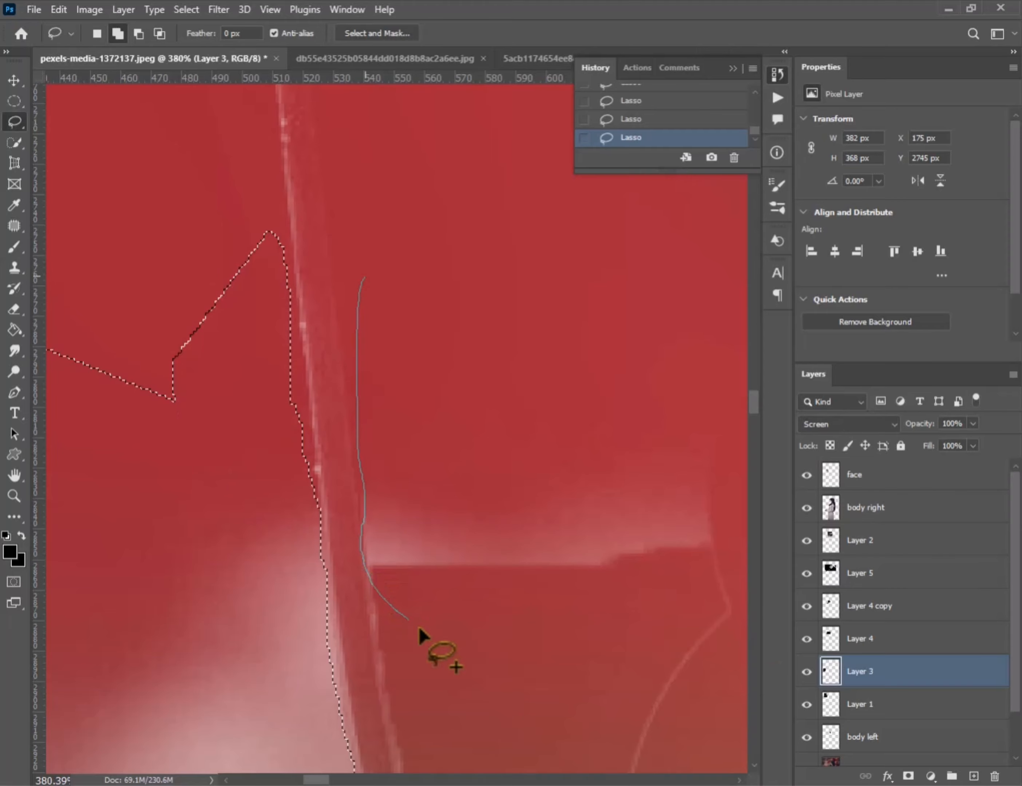
left_click_drag(419, 628, 468, 166)
mouse_move(563, 543)
left_mouse_down()
mouse_move(418, 372)
mouse_move(348, 206)
left_mouse_up()
mouse_move(461, 278)
left_mouse_down()
mouse_move(363, 450)
mouse_move(650, 333)
left_mouse_up()
left_click_drag(452, 453, 215, 530)
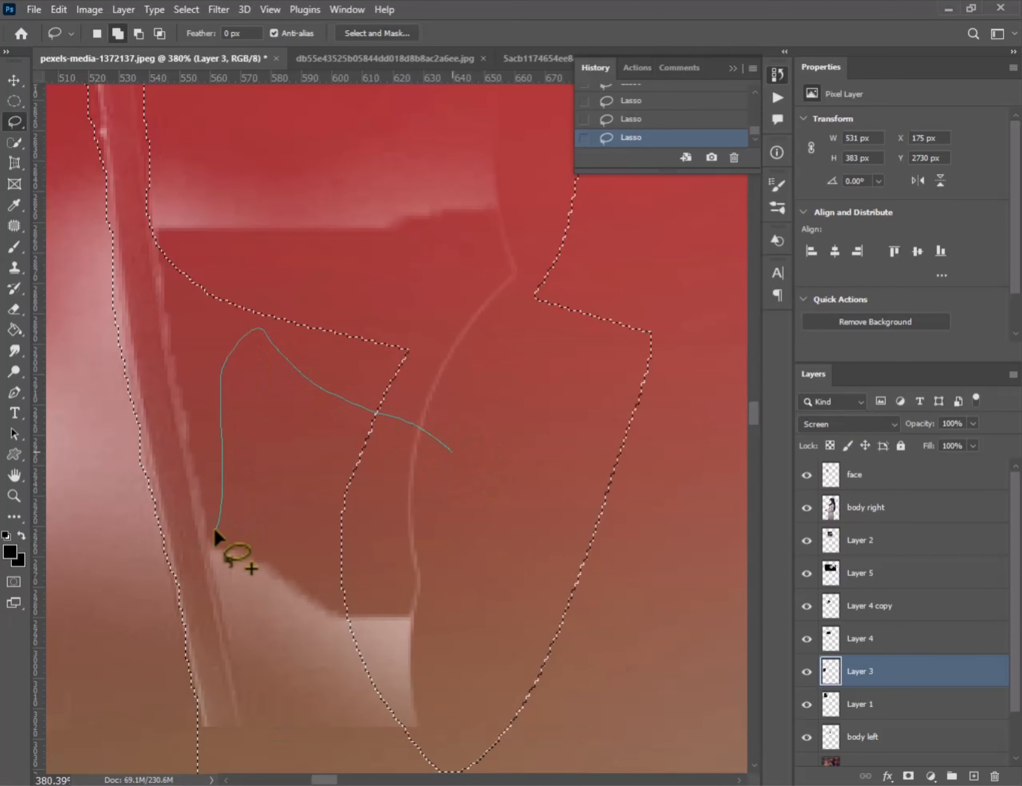
left_click_drag(254, 714, 421, 753)
mouse_move(243, 665)
left_mouse_down()
mouse_move(221, 589)
mouse_move(253, 572)
left_mouse_up()
Delete the selected residue on both sides of the stem and clear the selection
scroll(328, 363, "down", 4)
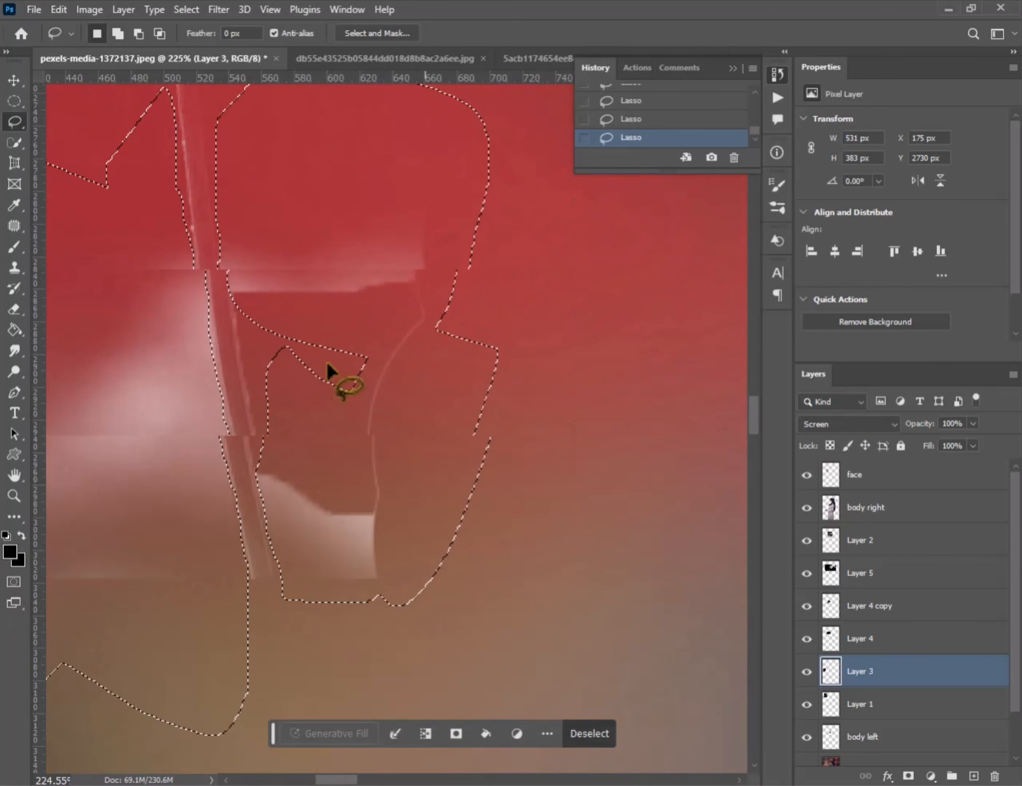
key("Delete")
scroll(358, 361, "down", 4)
key("ctrl+d")
Move the dandelion down so its stem sits in the woman's hand
scroll(358, 344, "down", 4)
key("v")
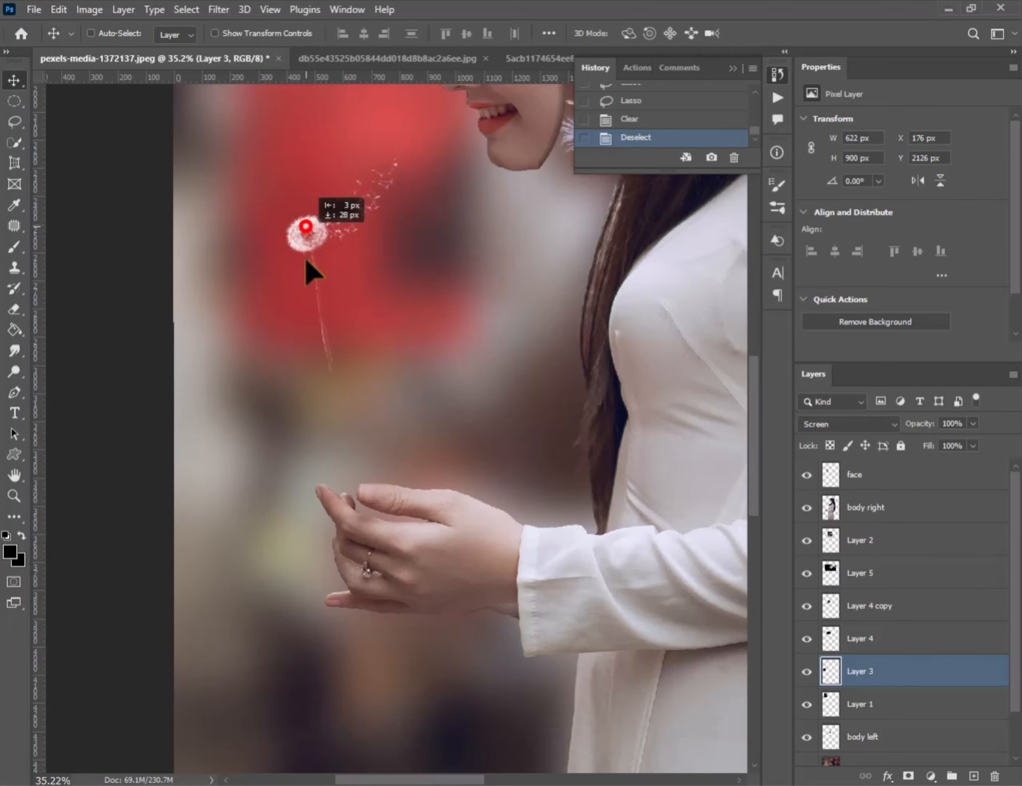
left_click_drag(308, 269, 350, 407)
Scale the dandelion to about 156%, rotate it to about -2.7° and keep its stem between the fingers
key("ctrl+t")
left_click(924, 65)
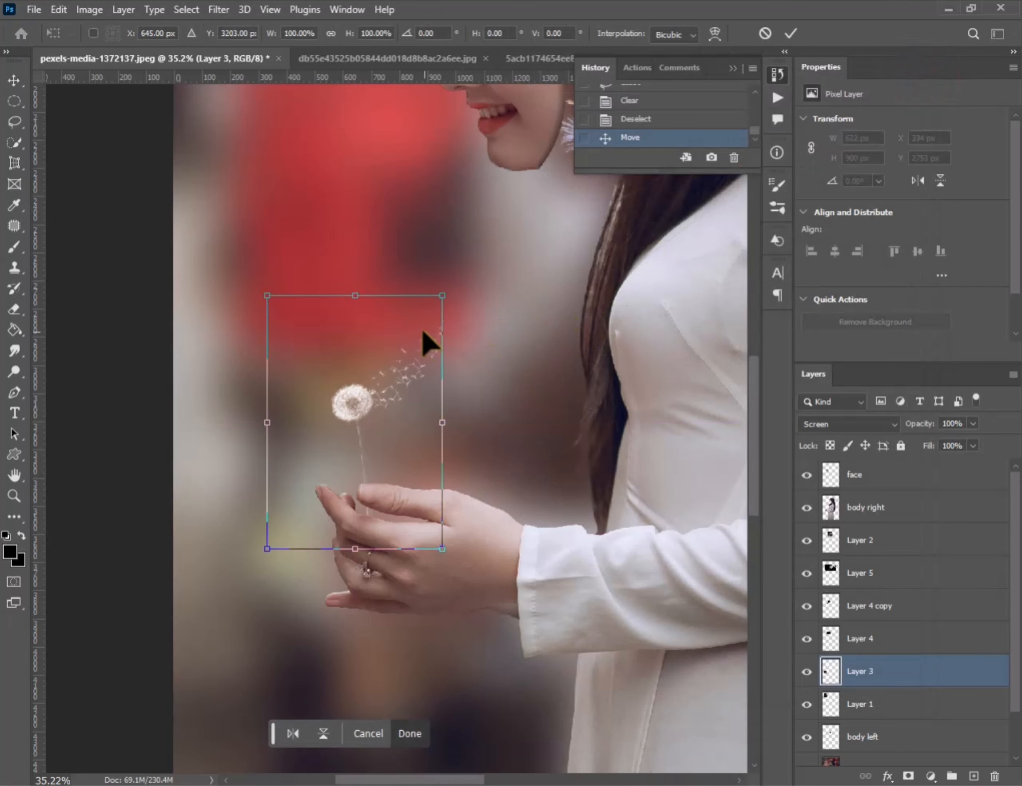
left_click_drag(440, 297, 470, 222)
left_click_drag(411, 303, 387, 259)
left_click_drag(481, 621, 493, 616)
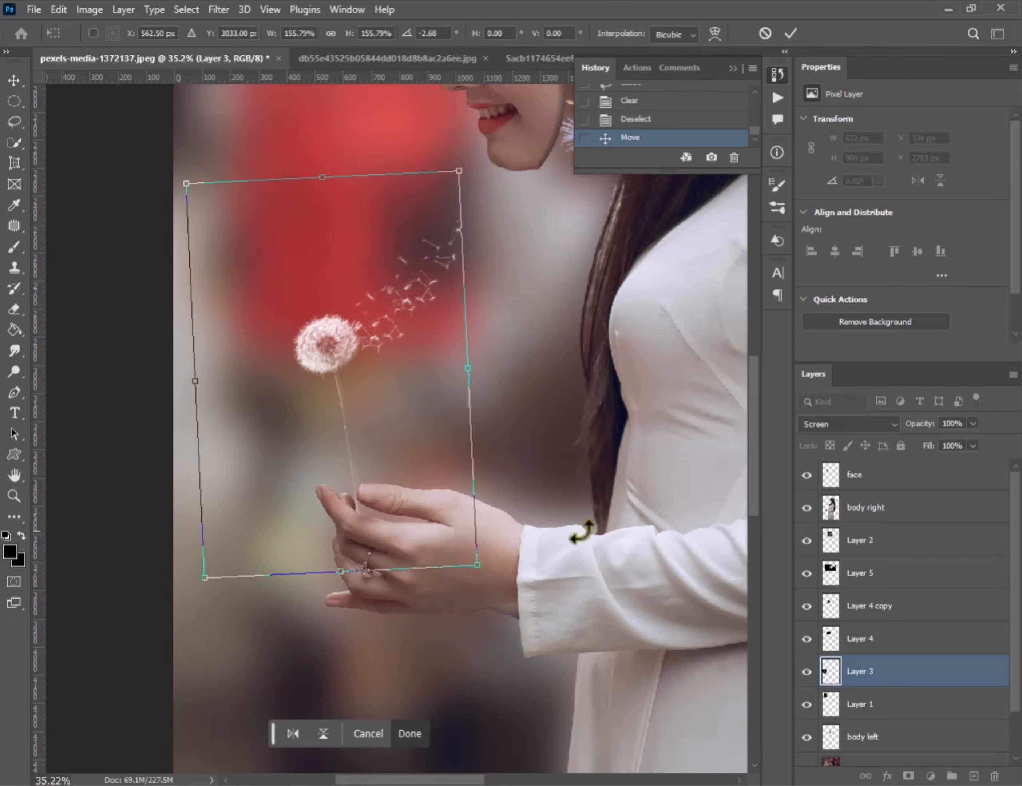
key("Return")
key("ctrl+0")
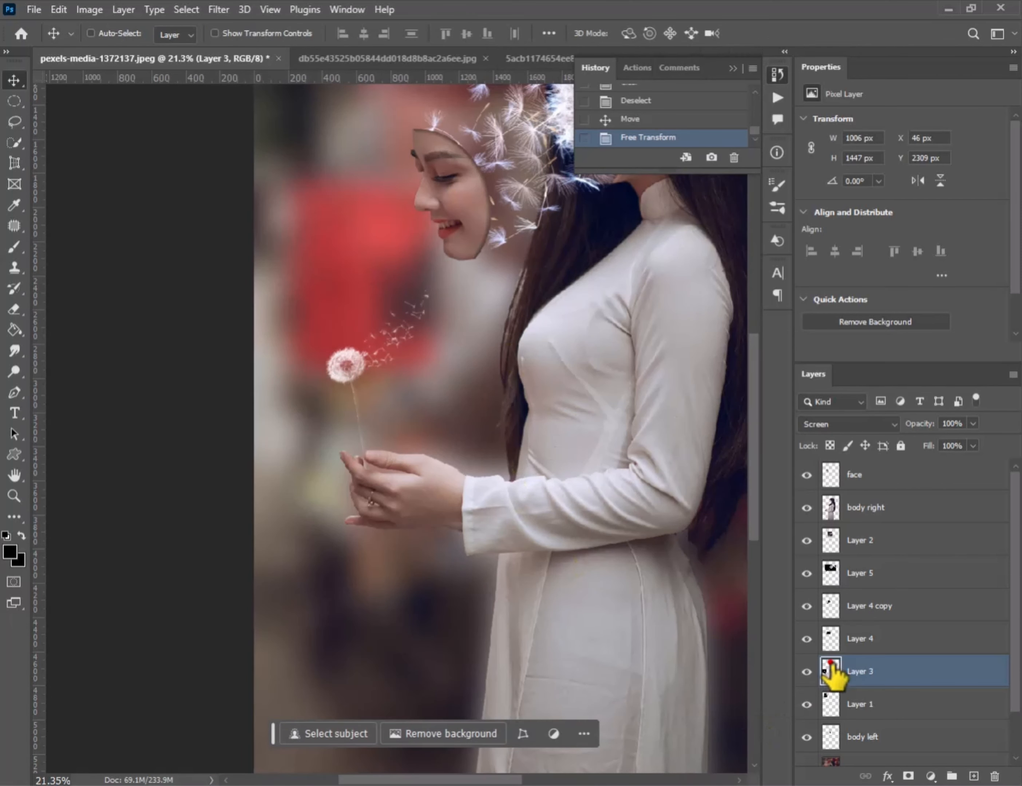
Strengthen the dandelion by merging a duplicate into Layer 3, and rename the merged layer "dandelion"
left_click_drag(830, 663, 974, 776)
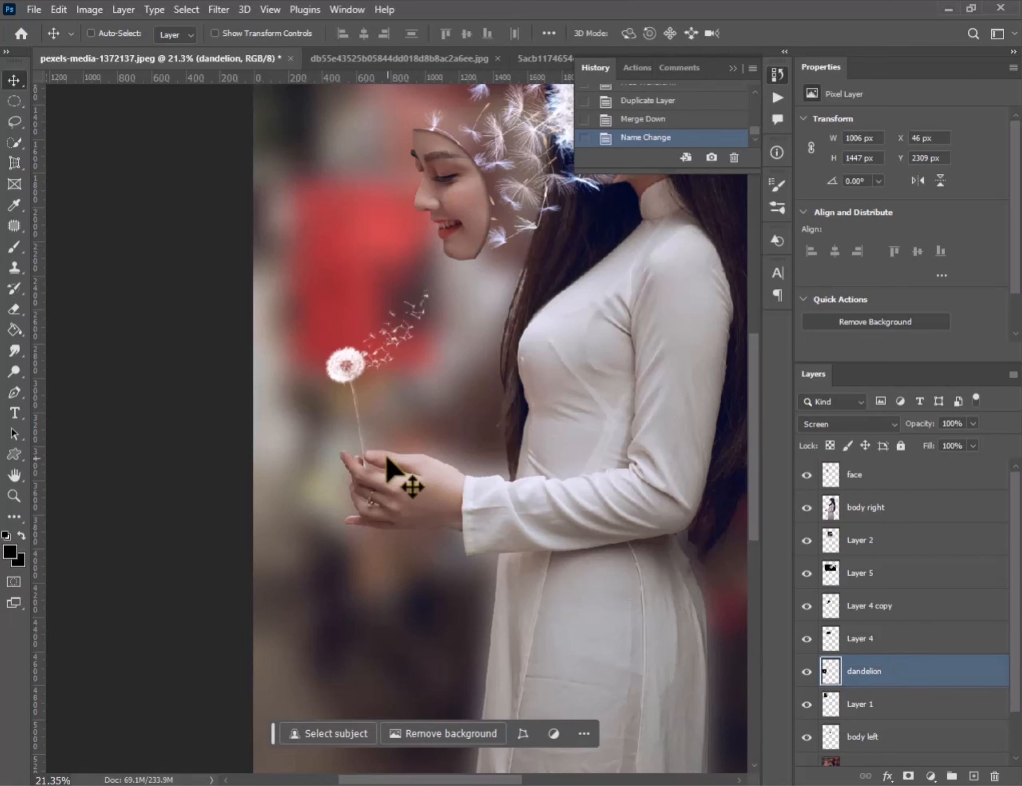
Start Puppet Warp on the body right layer and pin the woman's hand and wrist
left_click(894, 510)
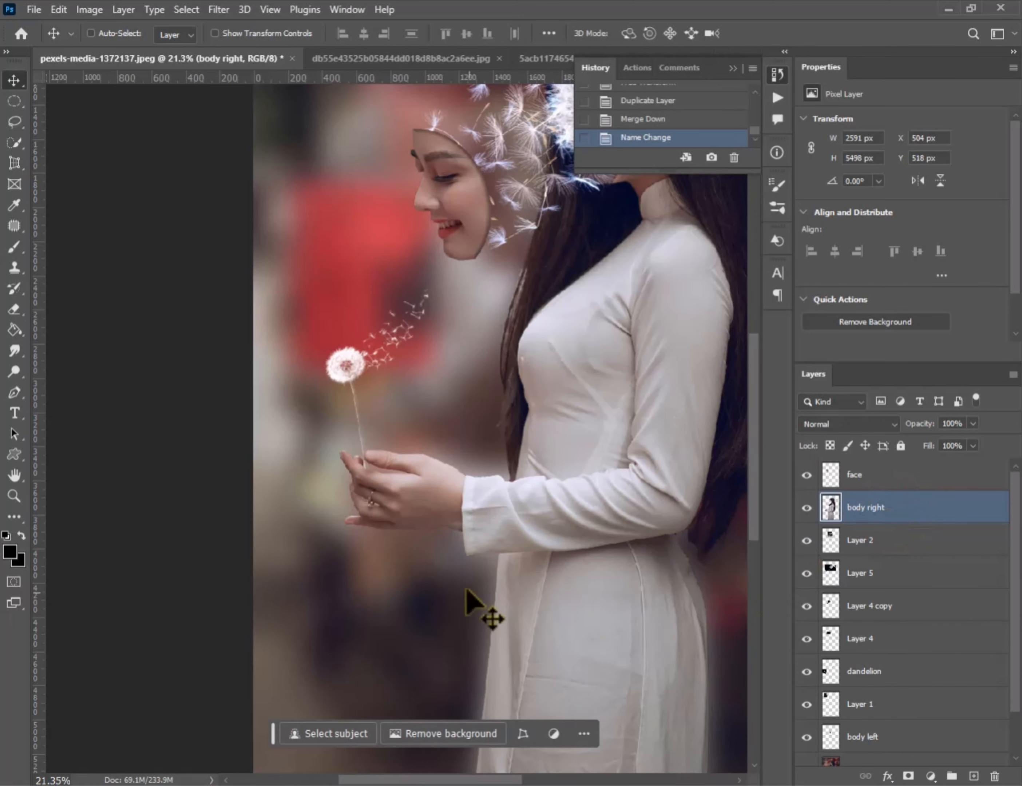
scroll(468, 594, "up", 1)
left_click_drag(410, 455, 411, 463)
key("ctrl+z")
left_click(53, 9)
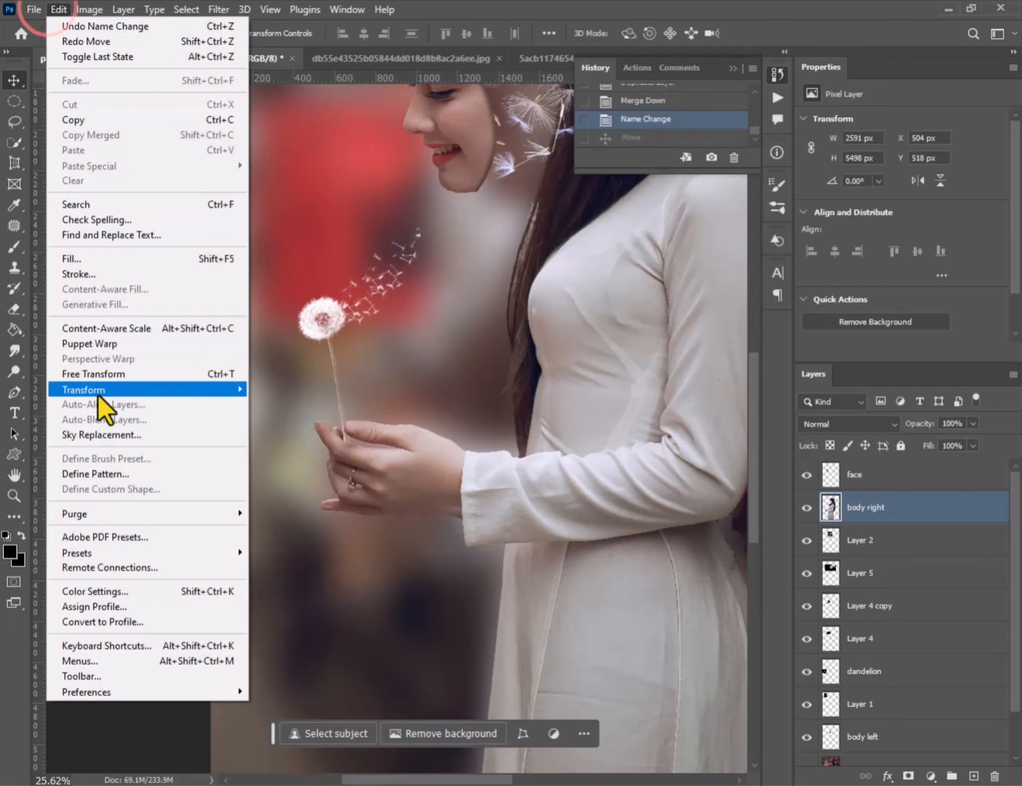
left_click(107, 346)
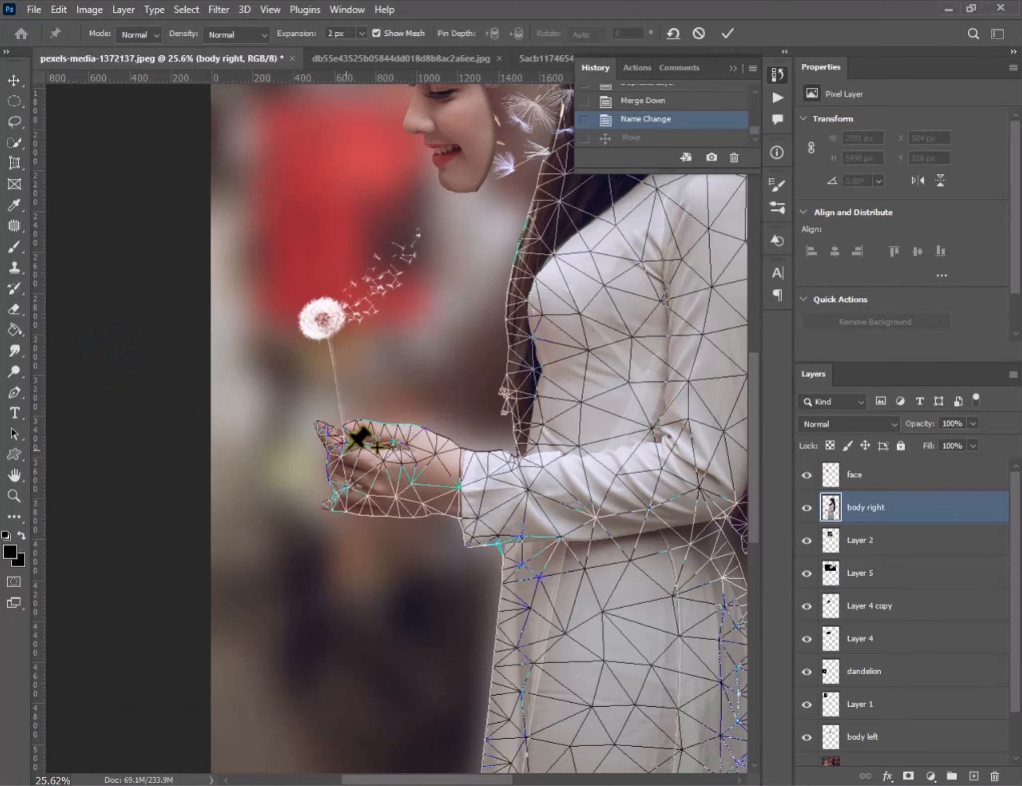
scroll(305, 448, "up", 2)
left_click(526, 469)
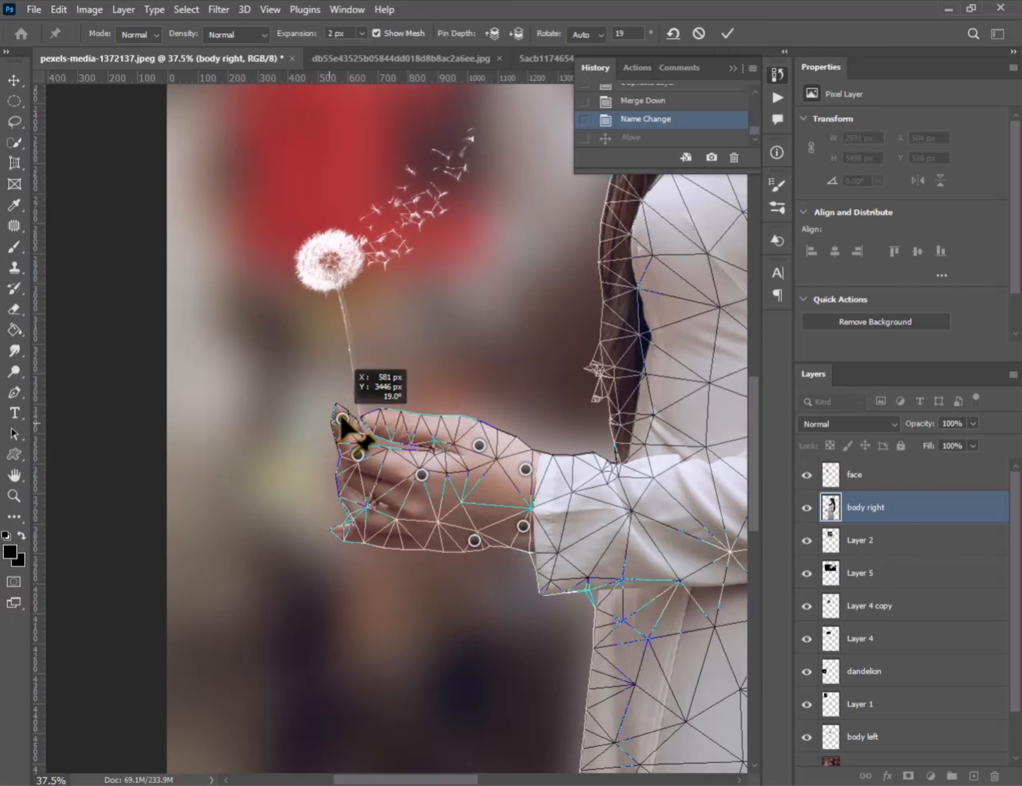
Bend the index fingertip and lower fingertips inward toward the dandelion stem and apply the Puppet Warp
left_click_drag(342, 422, 348, 429)
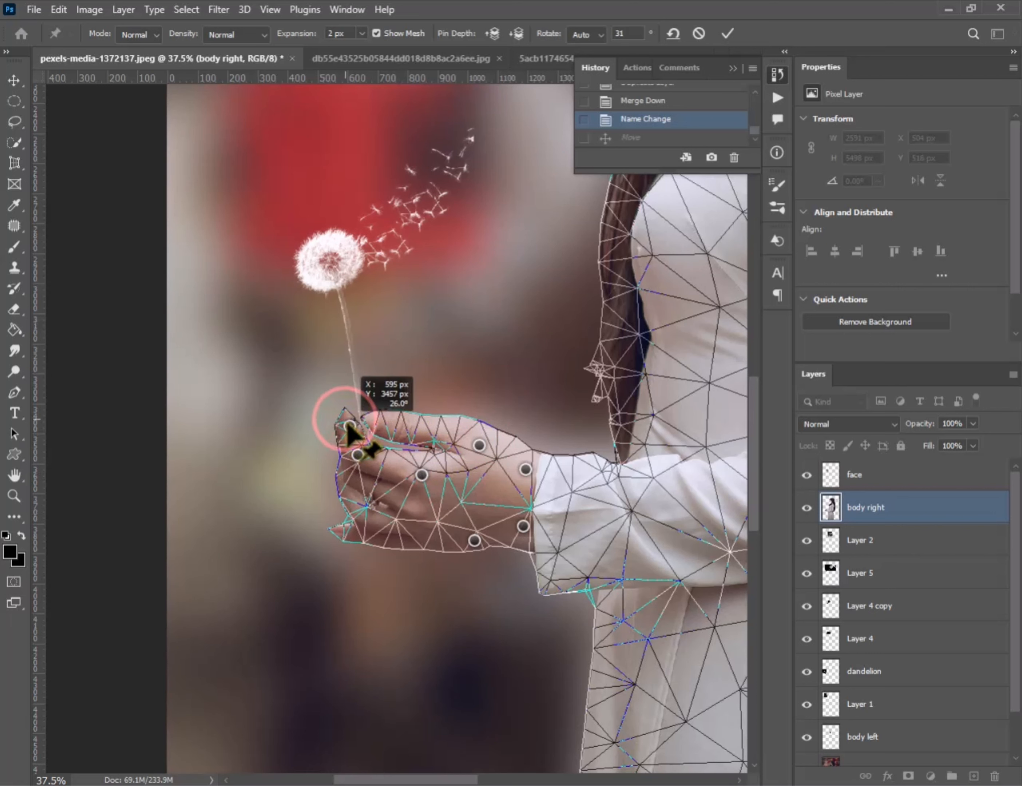
left_click_drag(339, 533, 345, 523)
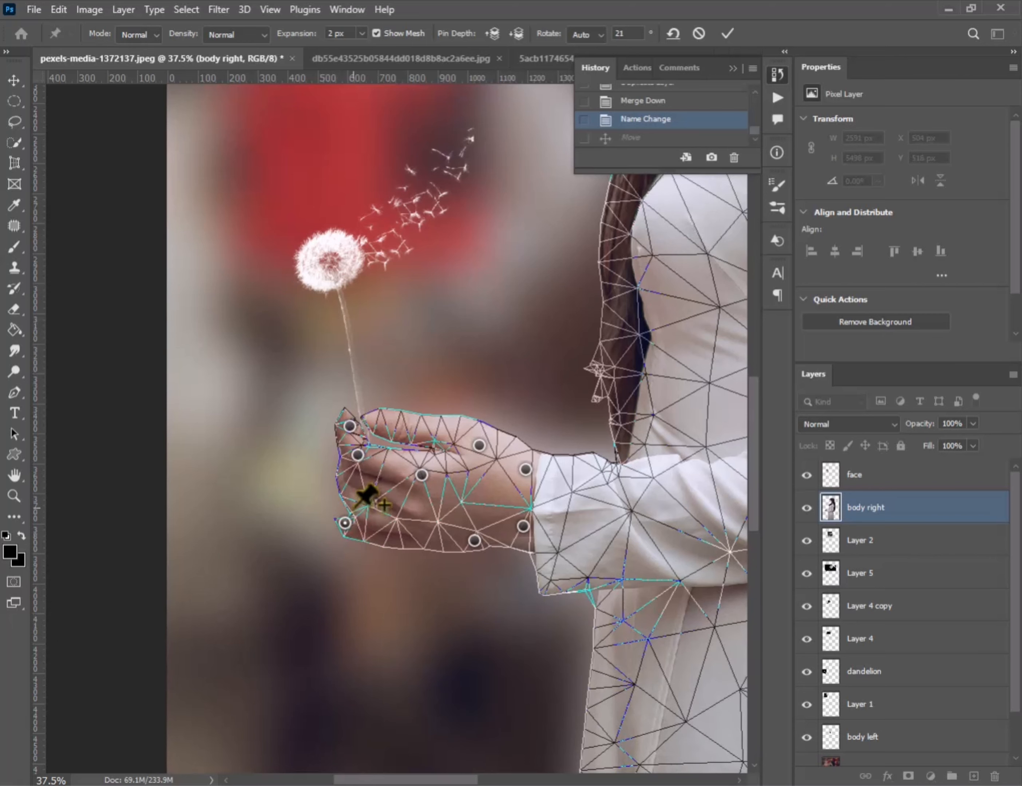
scroll(422, 484, "down", 3)
key("Return")
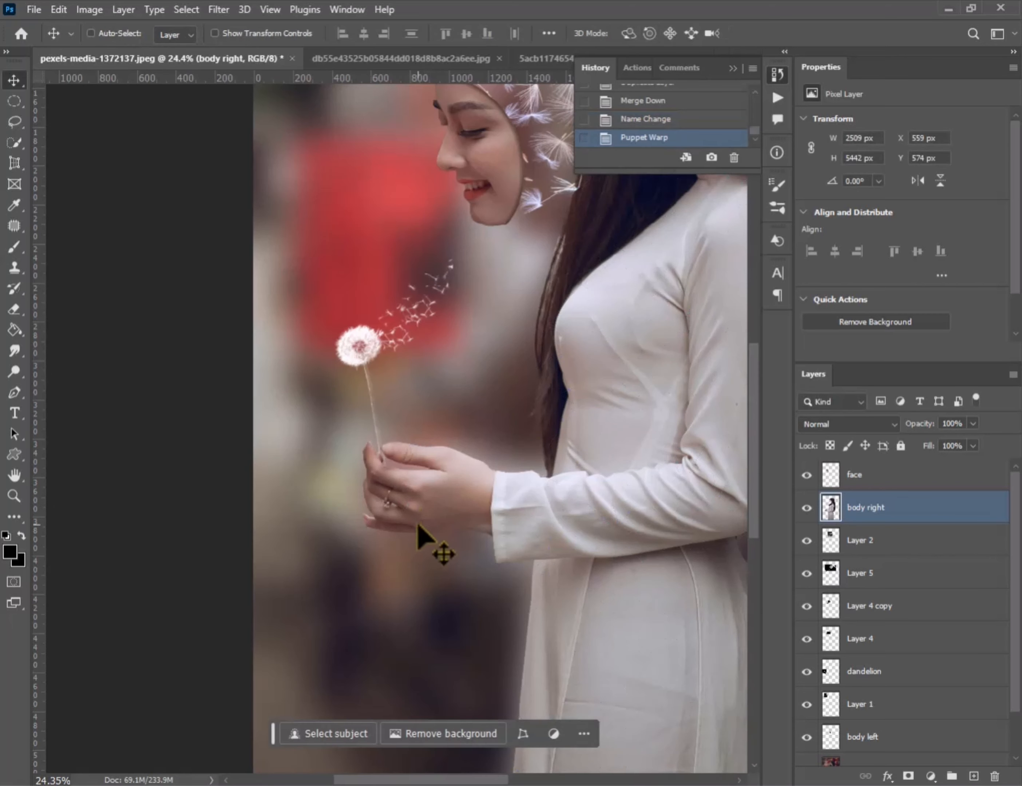
Unlock the background layer and isolate it by hiding all the other layers
scroll(368, 515, "up", 2)
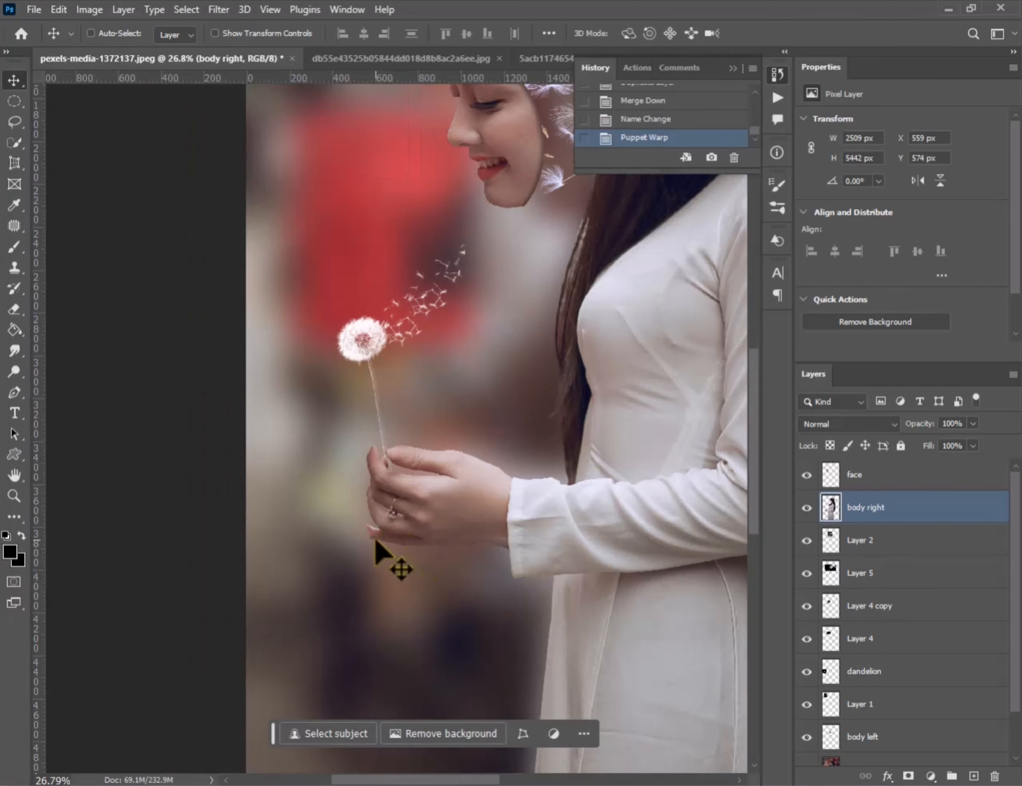
scroll(880, 628, "down", 2)
left_click(807, 752)
left_click(830, 752)
left_click(995, 749)
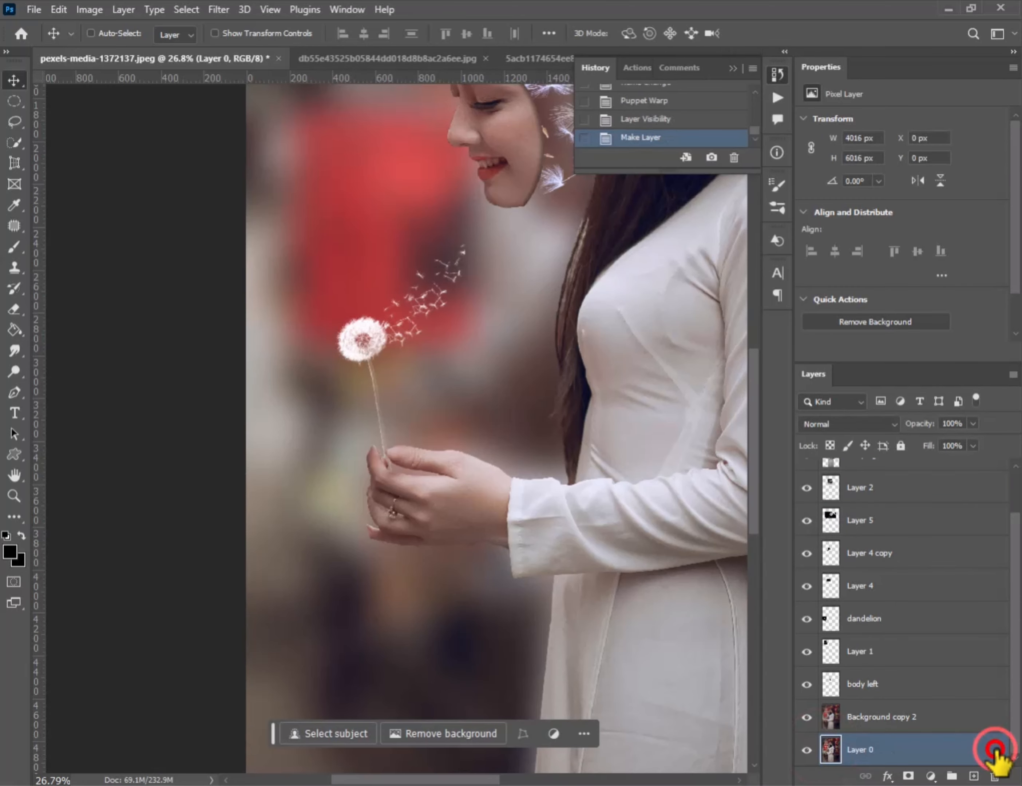
left_click(807, 750, "alt")
left_click(807, 750, "alt")
left_click(807, 750, "alt")
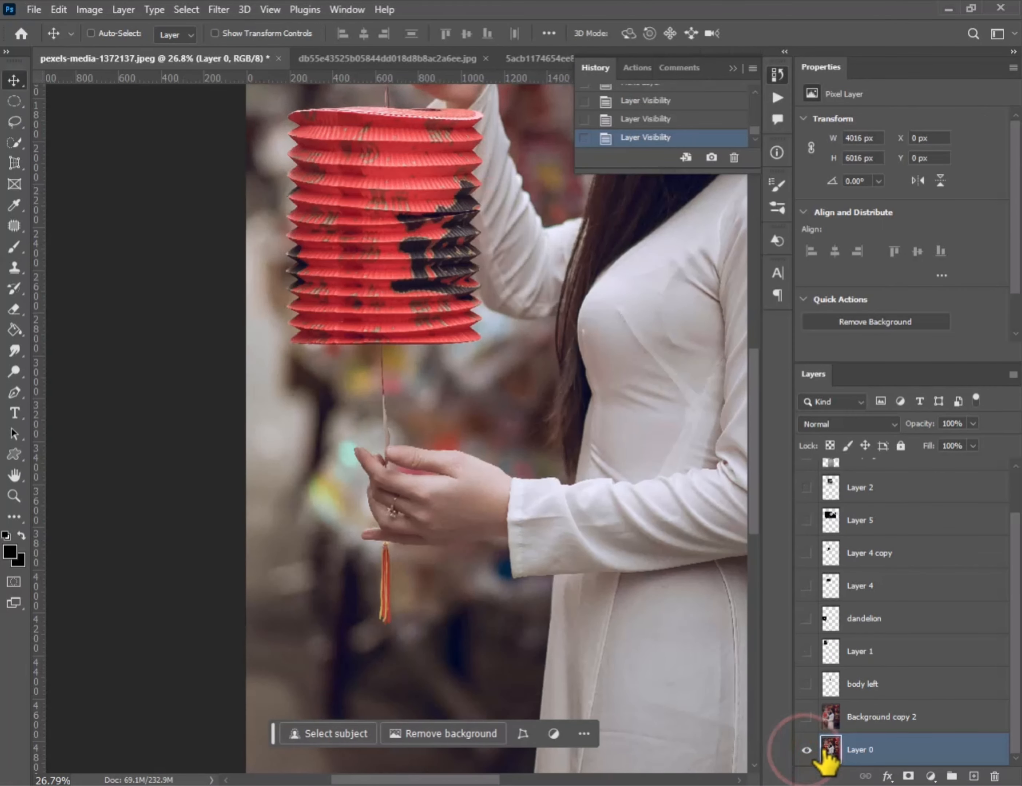
Lasso the little fingertip on Layer 0 and subtract the surrounding background with Quick Selection
left_click(17, 116)
scroll(351, 545, "up", 3)
mouse_move(389, 506)
left_mouse_down()
mouse_move(392, 534)
mouse_move(387, 501)
left_mouse_up()
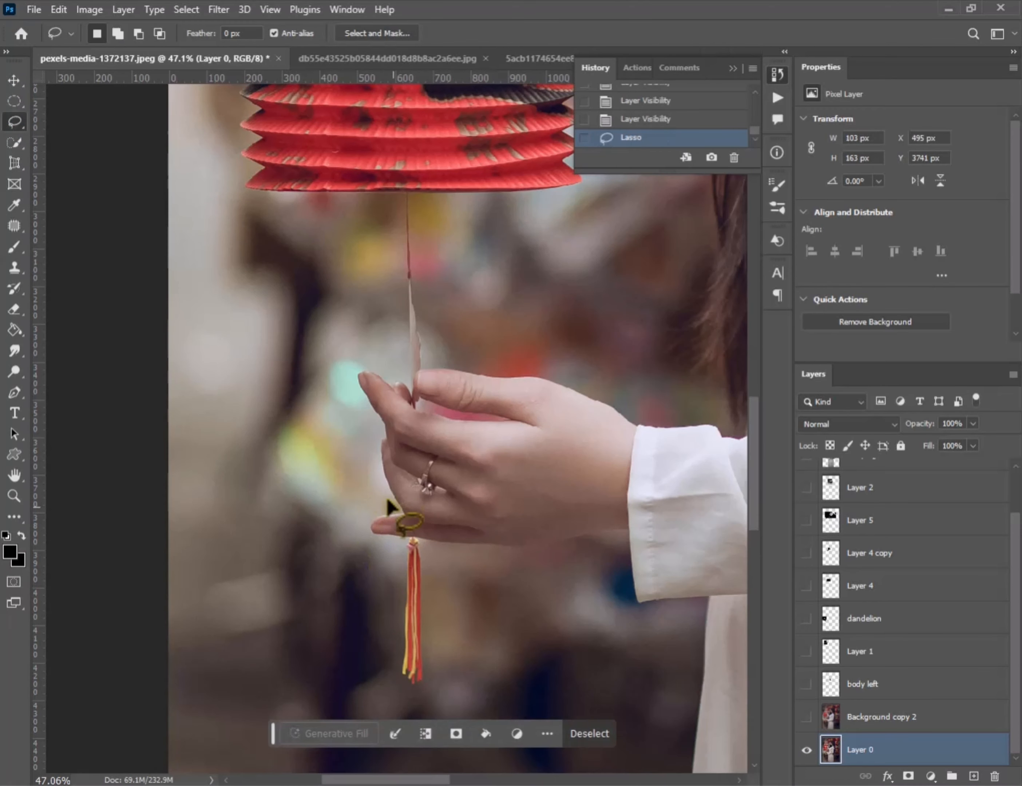
scroll(389, 502, "up", 2)
key("w")
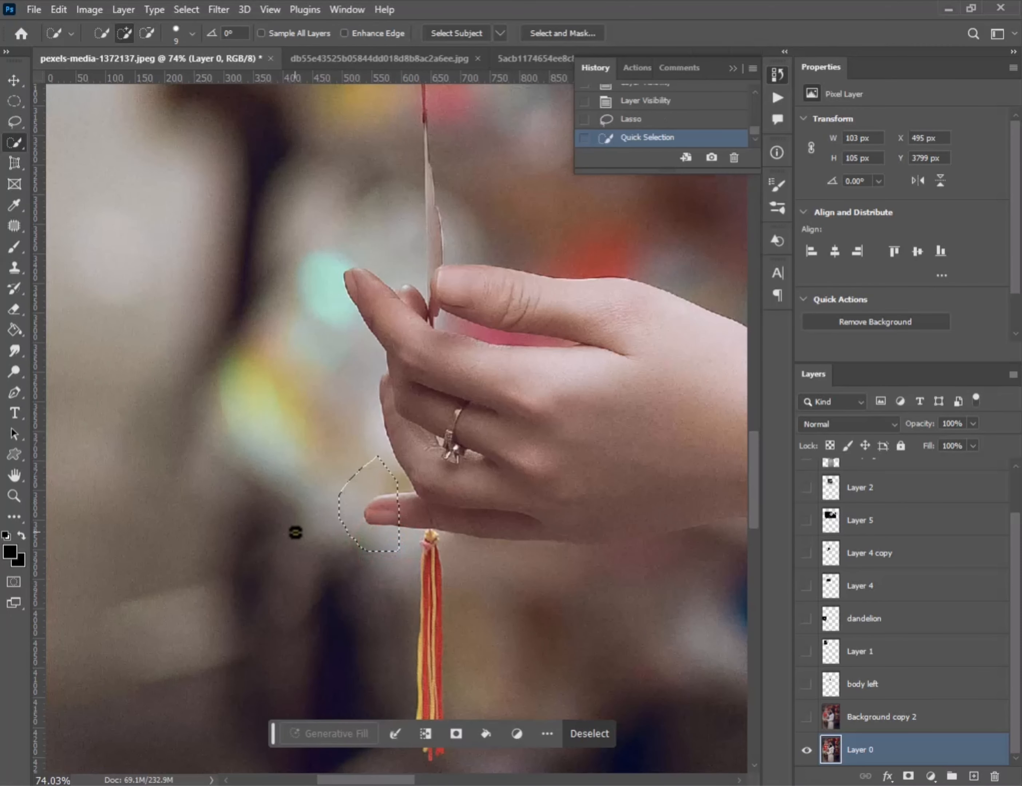
key("ctrl+z")
key("ctrl+z")
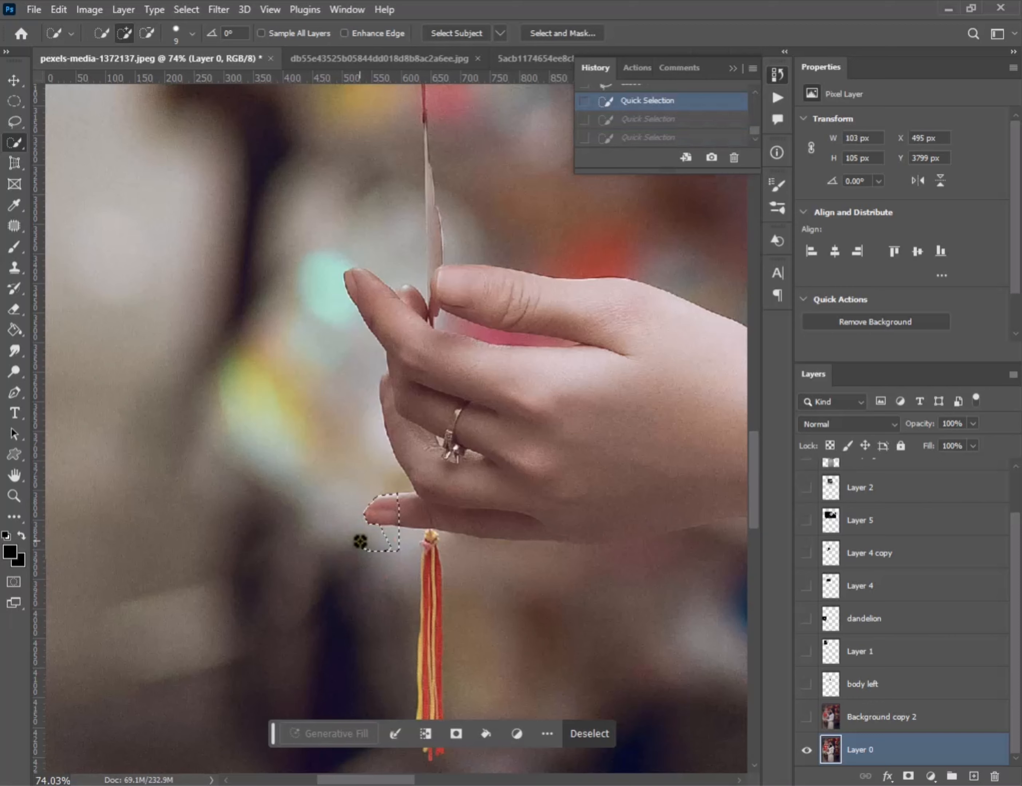
Subtract the leftover area below the little fingertip from the selection with the Magnetic Lasso
right_click(18, 147)
right_click(17, 121)
left_click(60, 149)
scroll(384, 517, "up", 6)
left_click(412, 532, "alt")
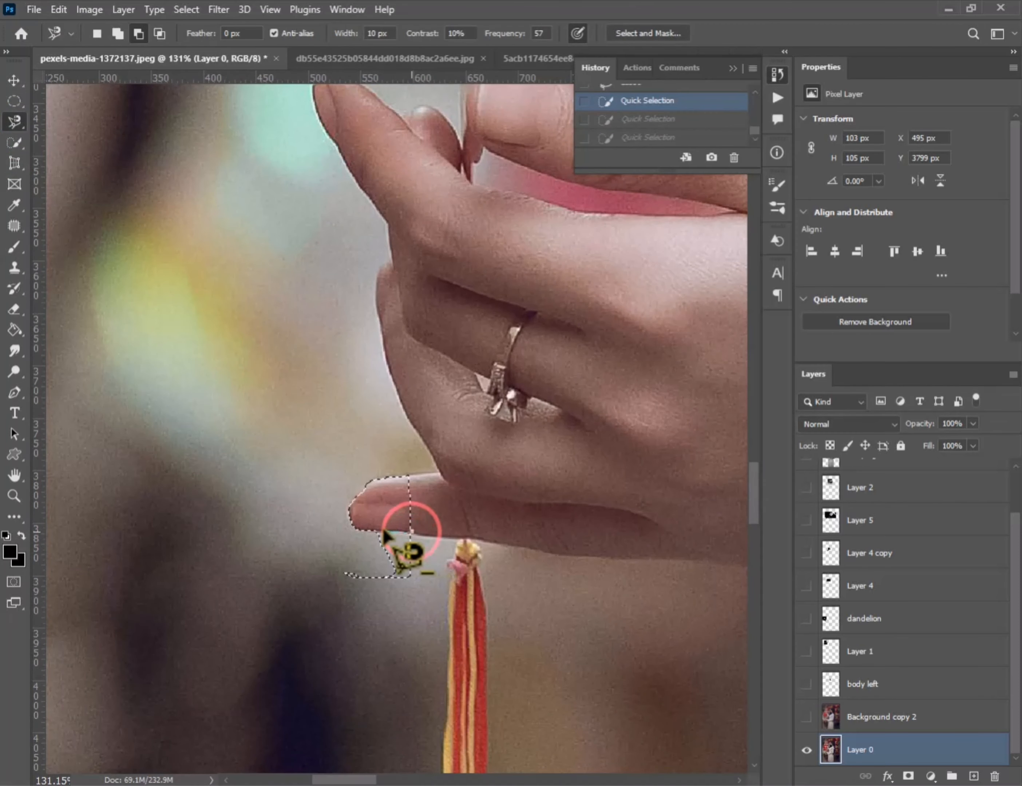
double_click(440, 557)
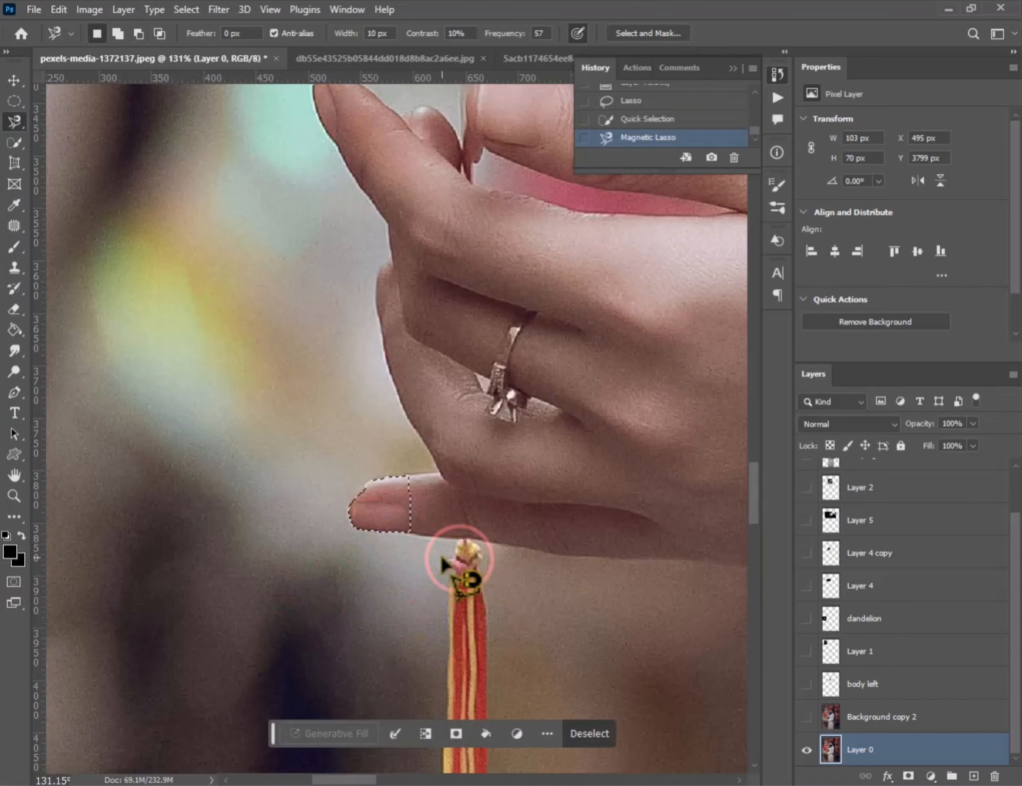
Show all layers again and paste the copied fingertip above the body right layer
left_click(806, 750, "alt")
scroll(857, 572, "up", 3)
left_click(860, 508)
key("ctrl+d")
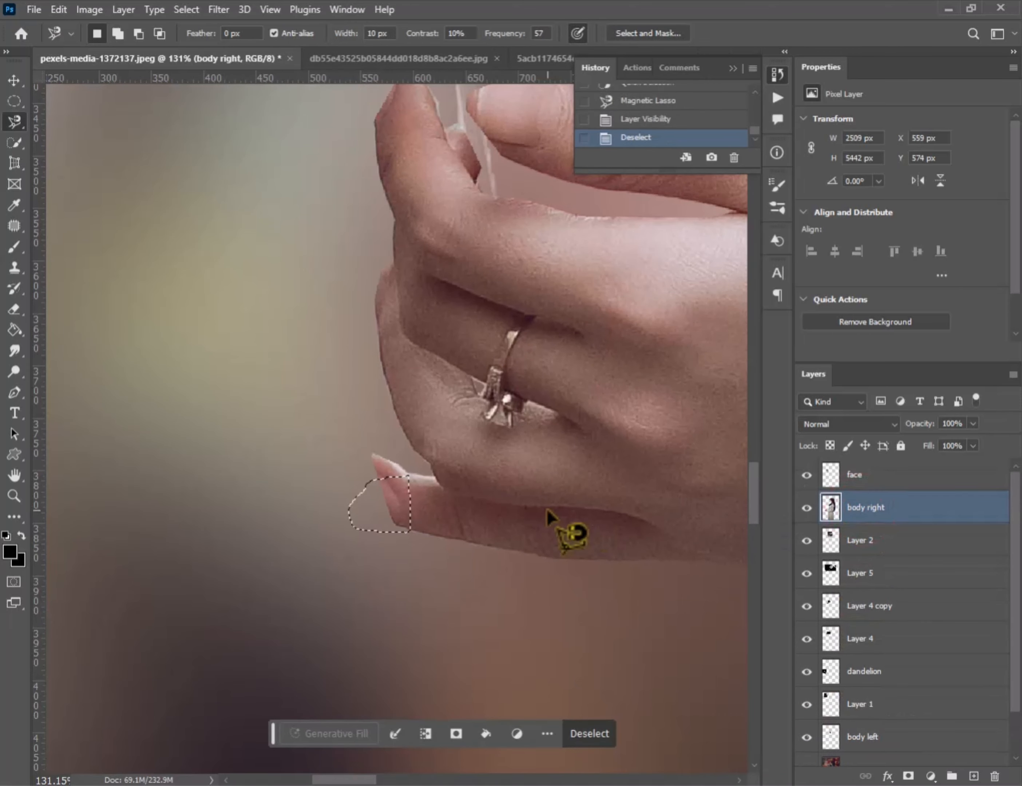
key("ctrl+v")
key("v")
Fit and rotate the pasted fingertip onto the end of the little finger and merge it into body right
left_click_drag(419, 429, 365, 491)
key("ctrl+t")
left_click_drag(419, 547, 404, 568)
left_click_drag(340, 469, 239, 535)
left_click_drag(239, 535, 360, 454)
key("Return")
key("ctrl+t")
key("Return")
key("ctrl+e")
left_click(807, 508)
left_click(807, 508)
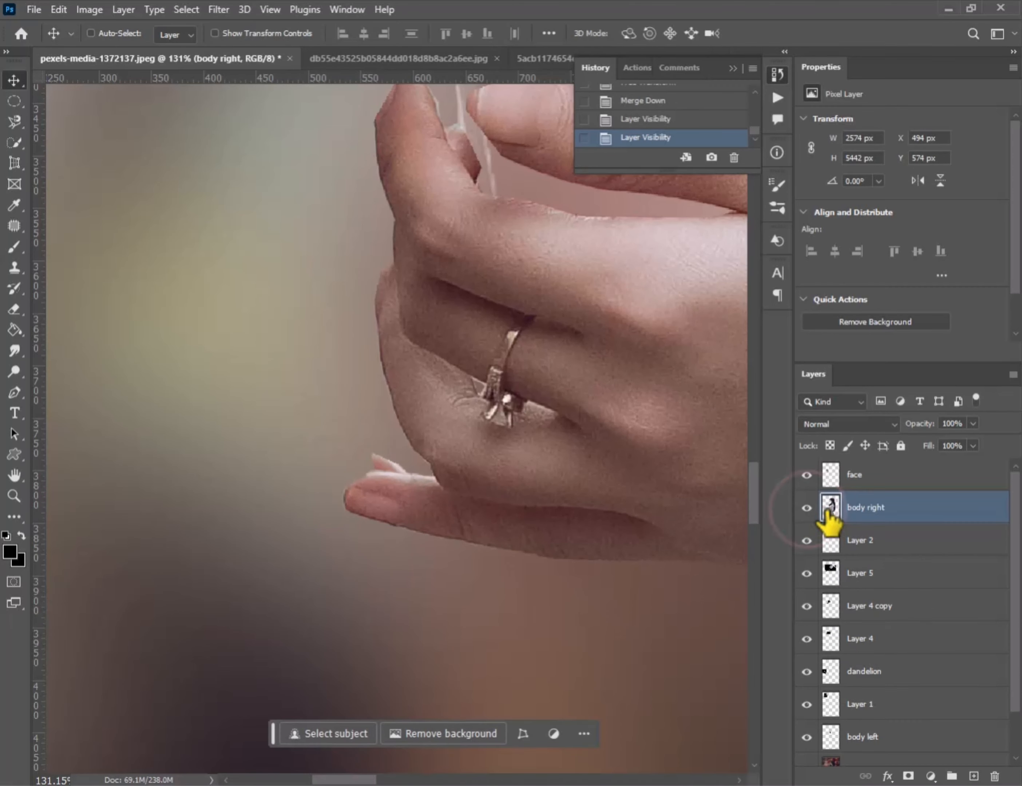
Cut away the old bent fingertip sticking out above the little finger on the body right layer
key("e")
right_click(14, 121)
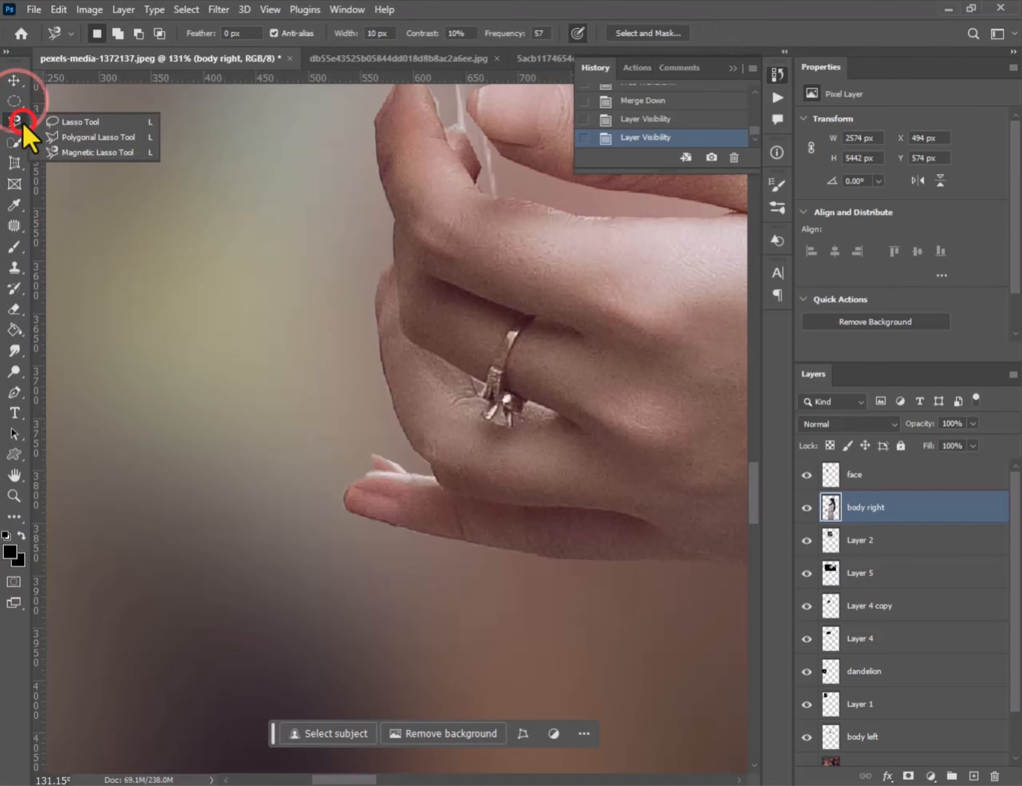
left_click(84, 119)
scroll(466, 541, "up", 5)
left_click_drag(470, 480, 430, 485)
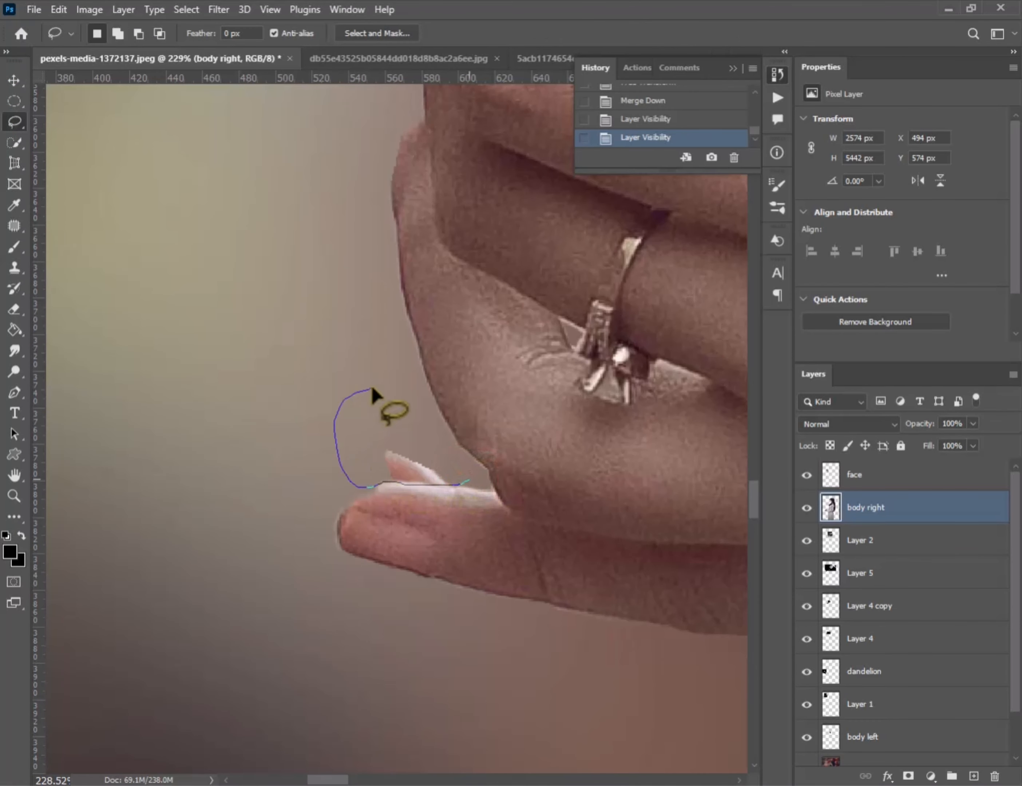
key("Delete")
mouse_move(372, 390)
left_mouse_down()
mouse_move(365, 496)
mouse_move(422, 467)
mouse_move(411, 485)
left_mouse_up()
left_click(411, 486)
key("Delete")
left_click(424, 480)
Trim the remaining fringe along the little finger's upper edge and clear the selection
key("Return")
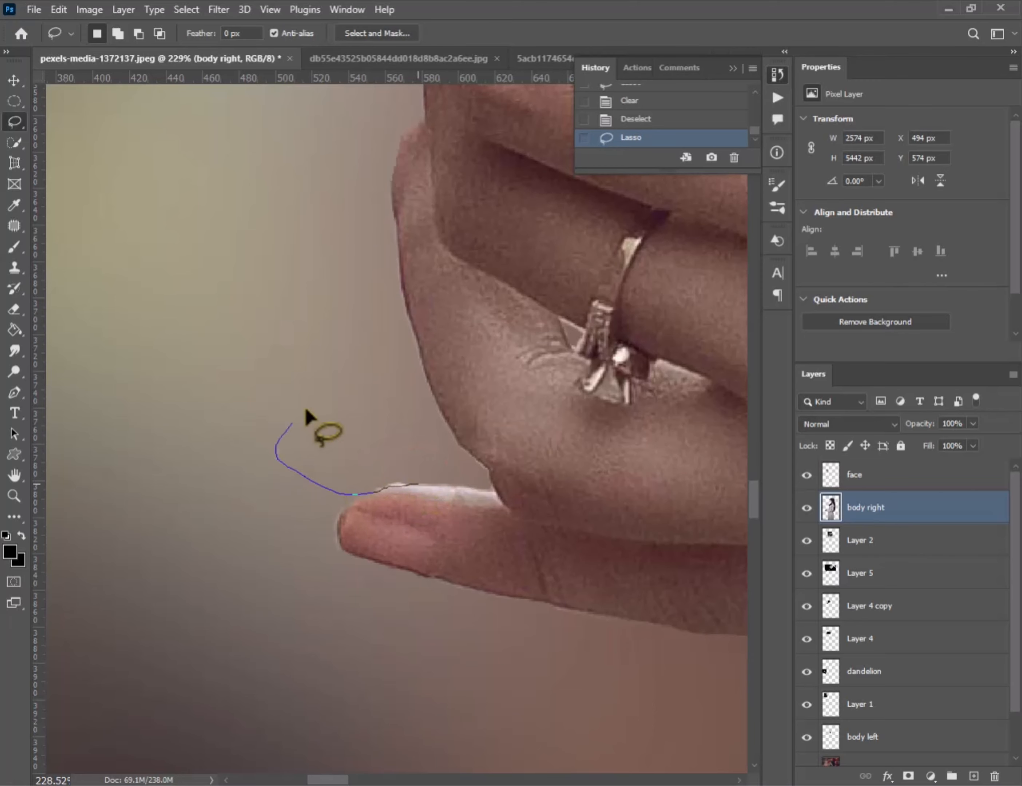
left_click_drag(306, 411, 360, 396)
key("Delete")
left_click(295, 440)
mouse_move(313, 445)
left_mouse_down()
mouse_move(312, 459)
mouse_move(279, 373)
left_mouse_up()
left_click(427, 295)
key("Delete")
scroll(277, 376, "down", 1)
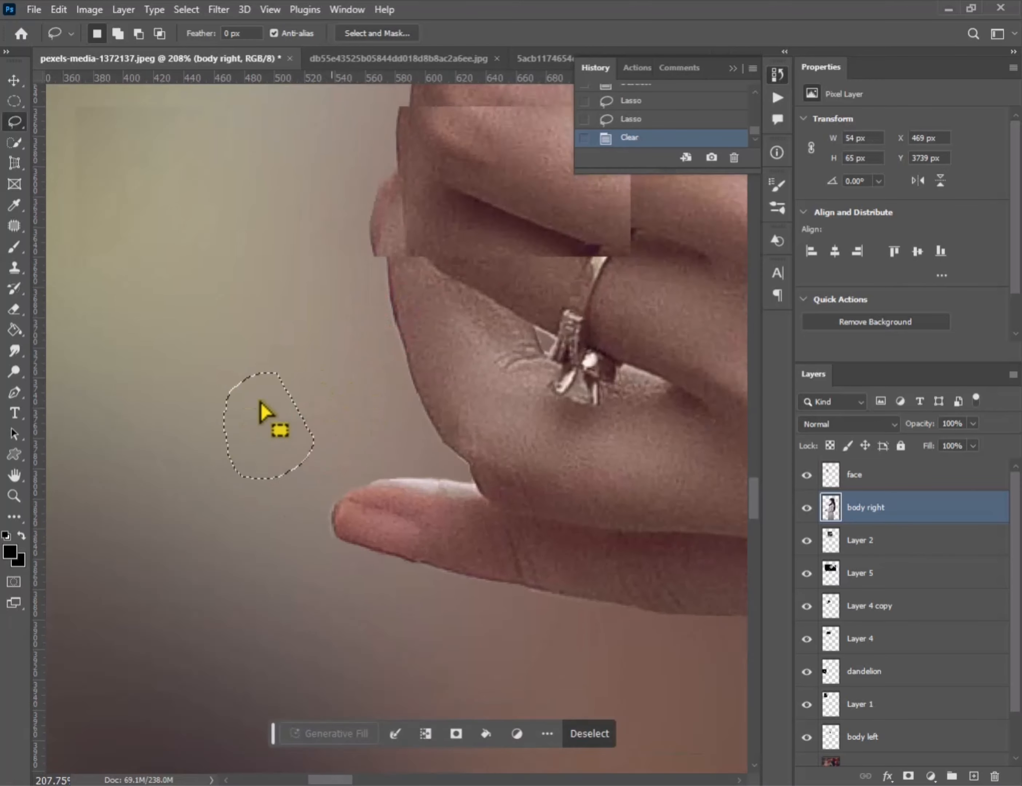
left_click(261, 411)
Duplicate the dandelion layer and merge the copy down to brighten the flower
scroll(292, 372, "down", 10)
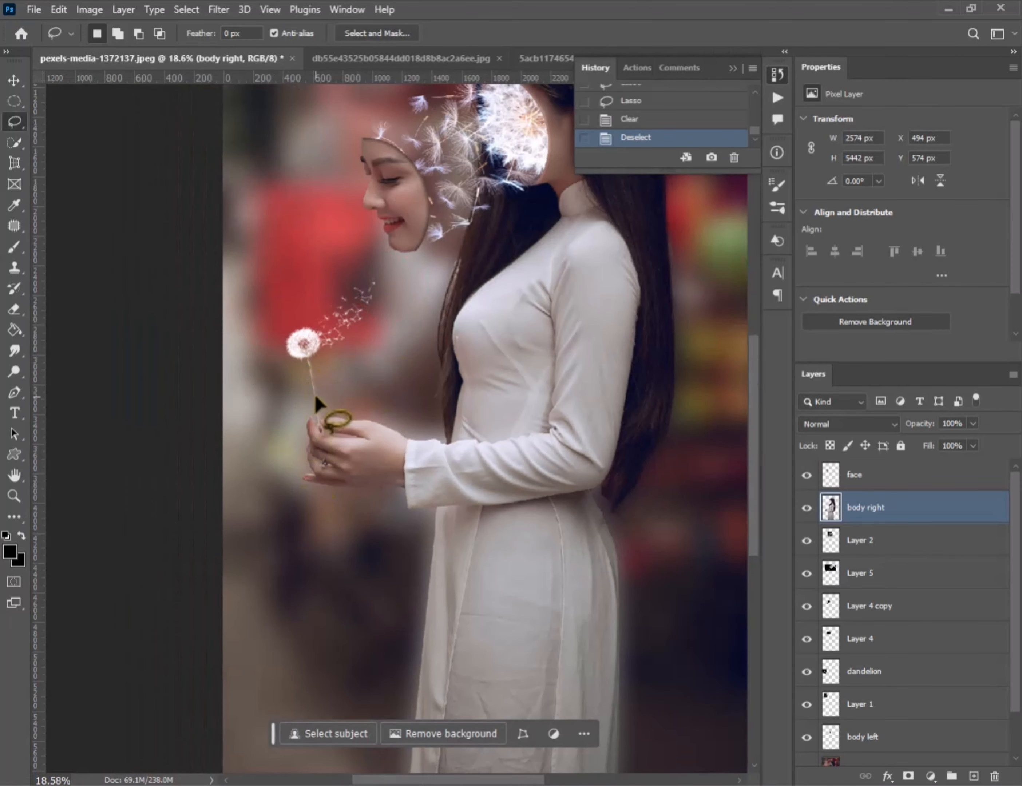
left_click_drag(830, 672, 974, 775)
key("ctrl+e")
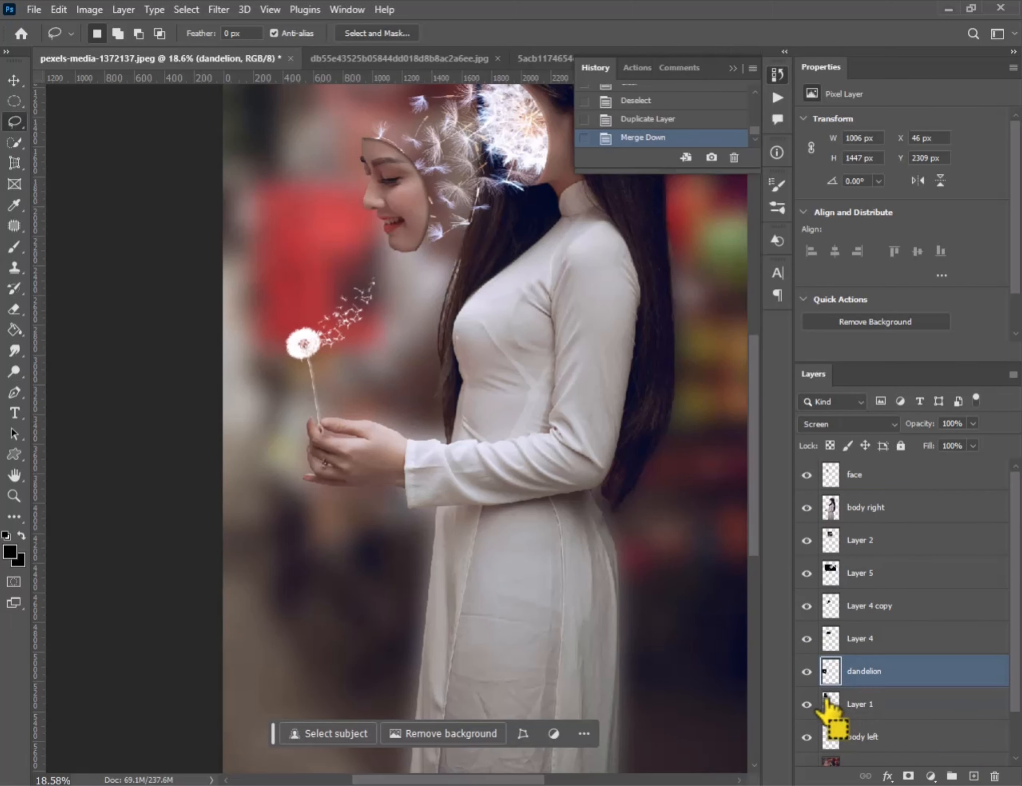
Move the dandelion slightly down so its stem sits between the thumb and index finger
left_click_drag(305, 352, 307, 366)
key("ctrl+d")
key("v")
scroll(324, 463, "up", 3)
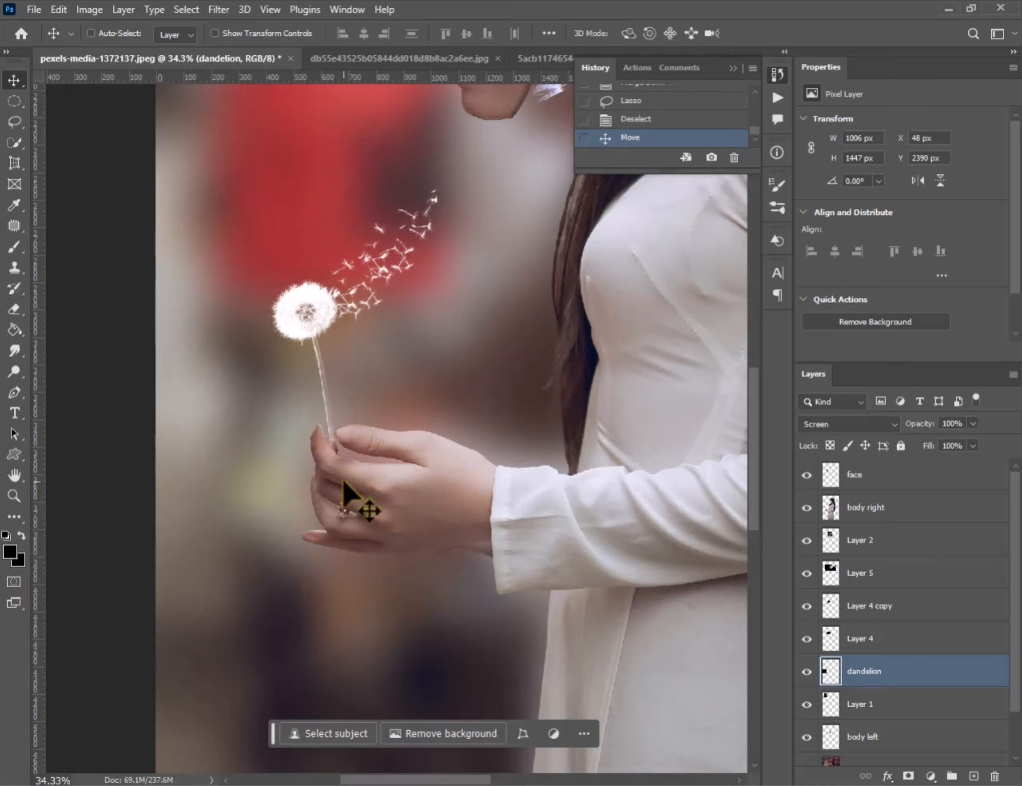
Erase the lower end of the dandelion stem where it overlaps the fingers, then select body right
scroll(343, 477, "up", 4)
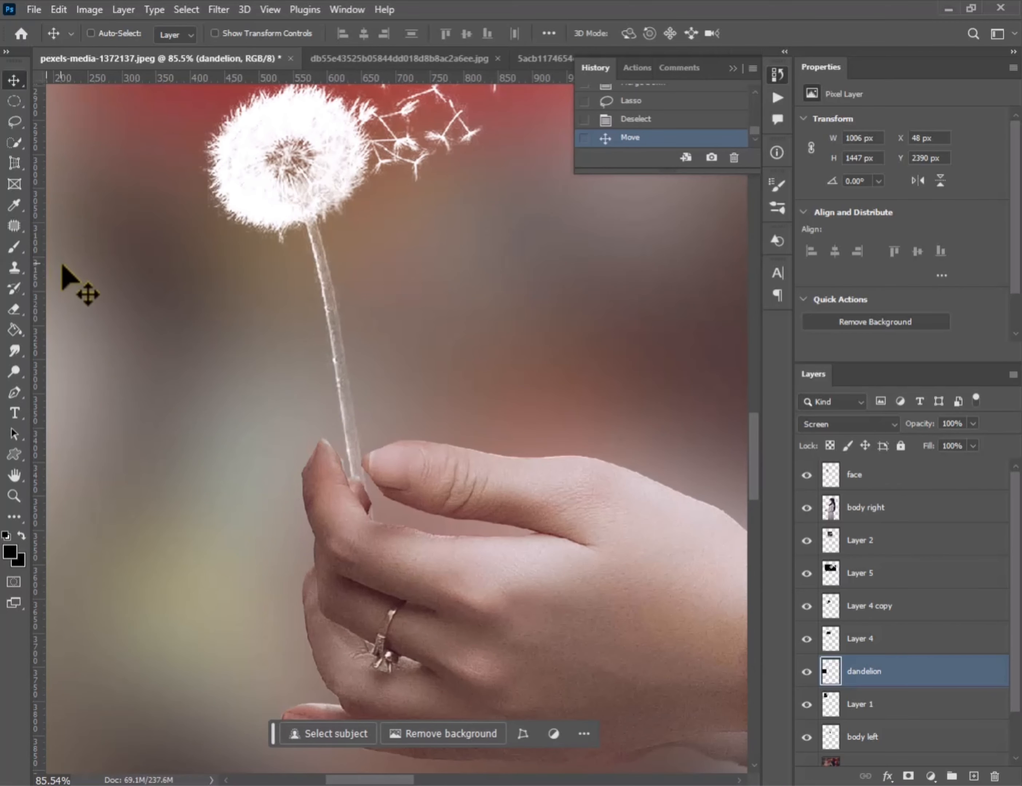
key("e")
scroll(368, 503, "up", 4)
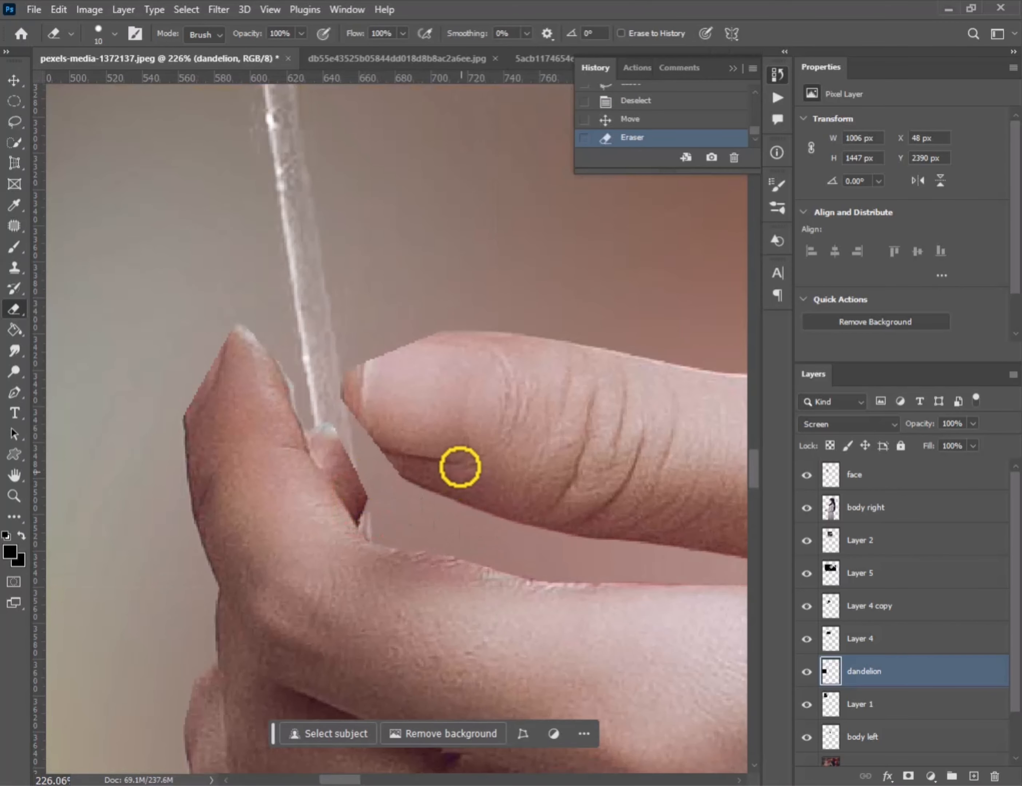
right_click(495, 395)
scroll(823, 632, "down", 2)
scroll(814, 585, "up", 2)
left_click(835, 508)
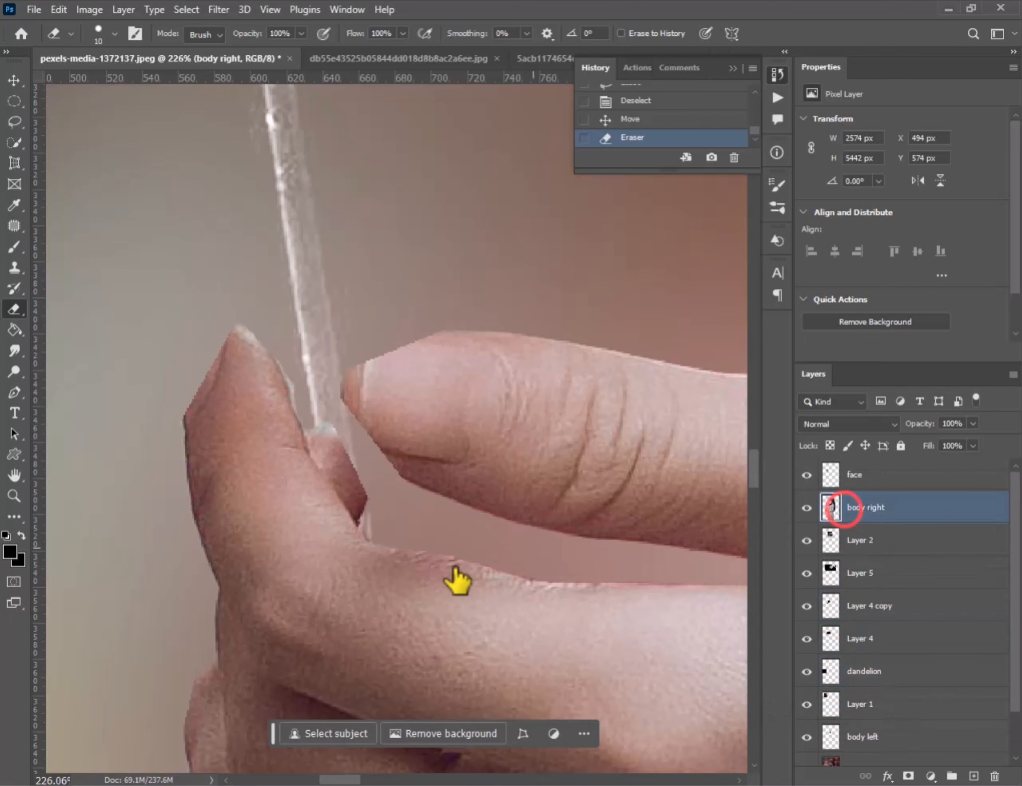
Compare the stem between the fingers before and after the last move and erasing
key("ctrl+z")
key("ctrl+z")
key("ctrl+z")
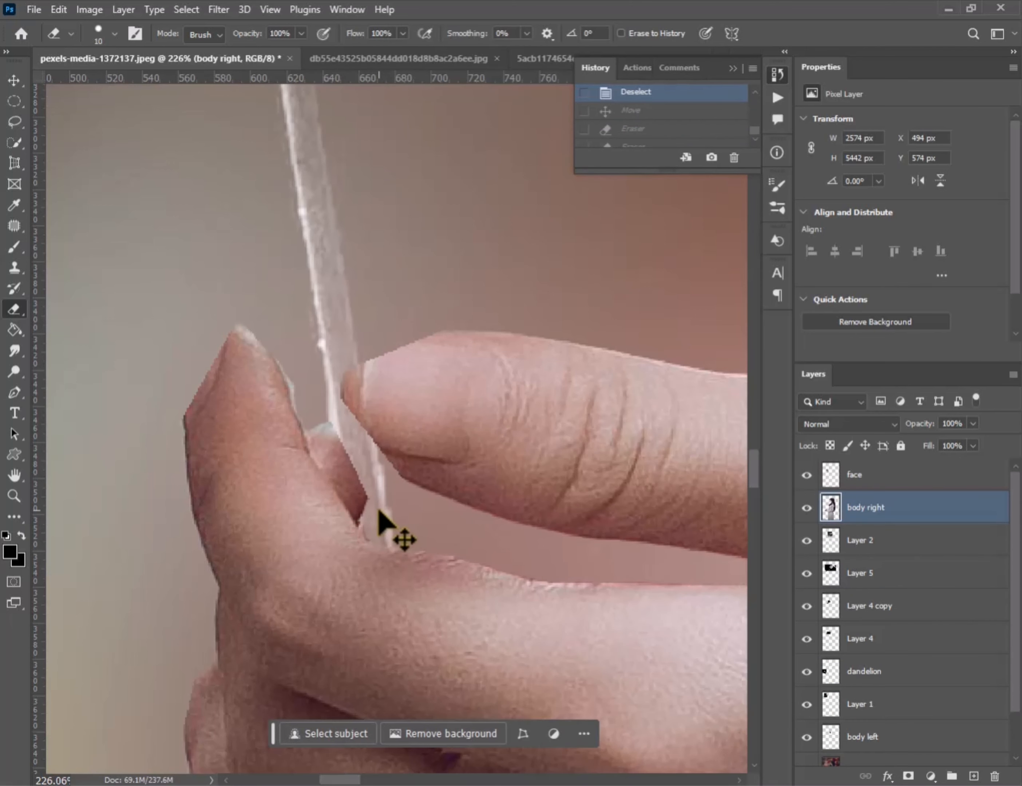
key("ctrl+shift+z")
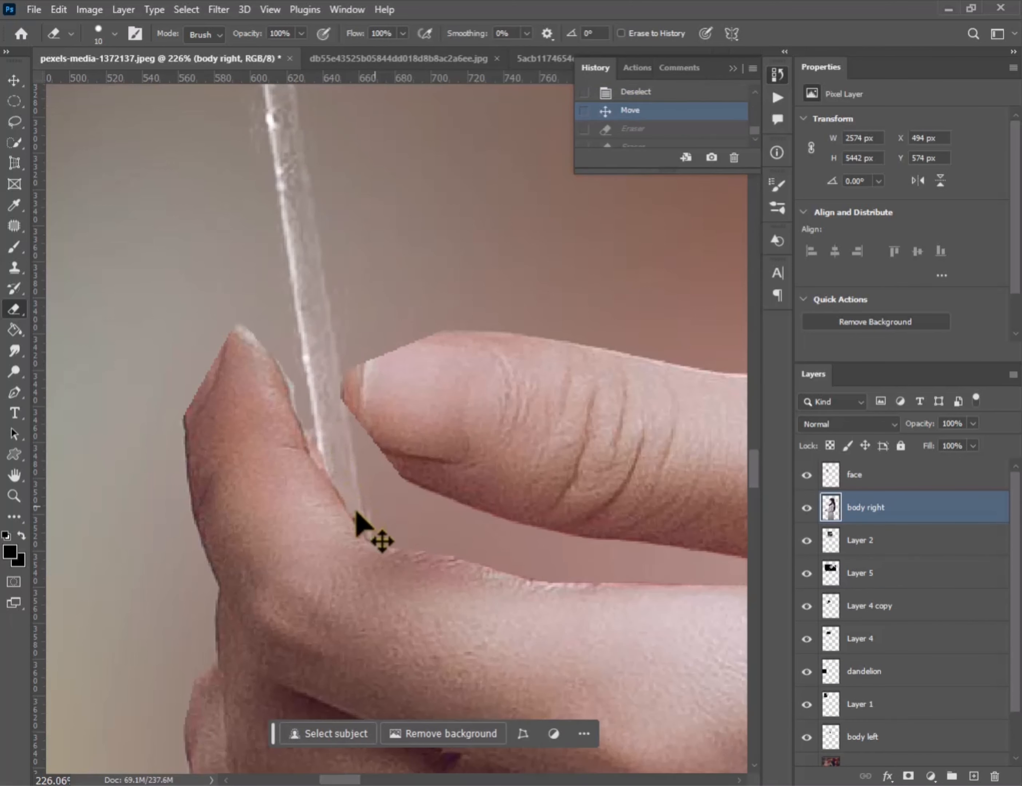
key("ctrl+shift+z")
Select the scattering dandelion on Layer 1 and shift it slightly down and toward the image's left edge
scroll(360, 519, "down", 10)
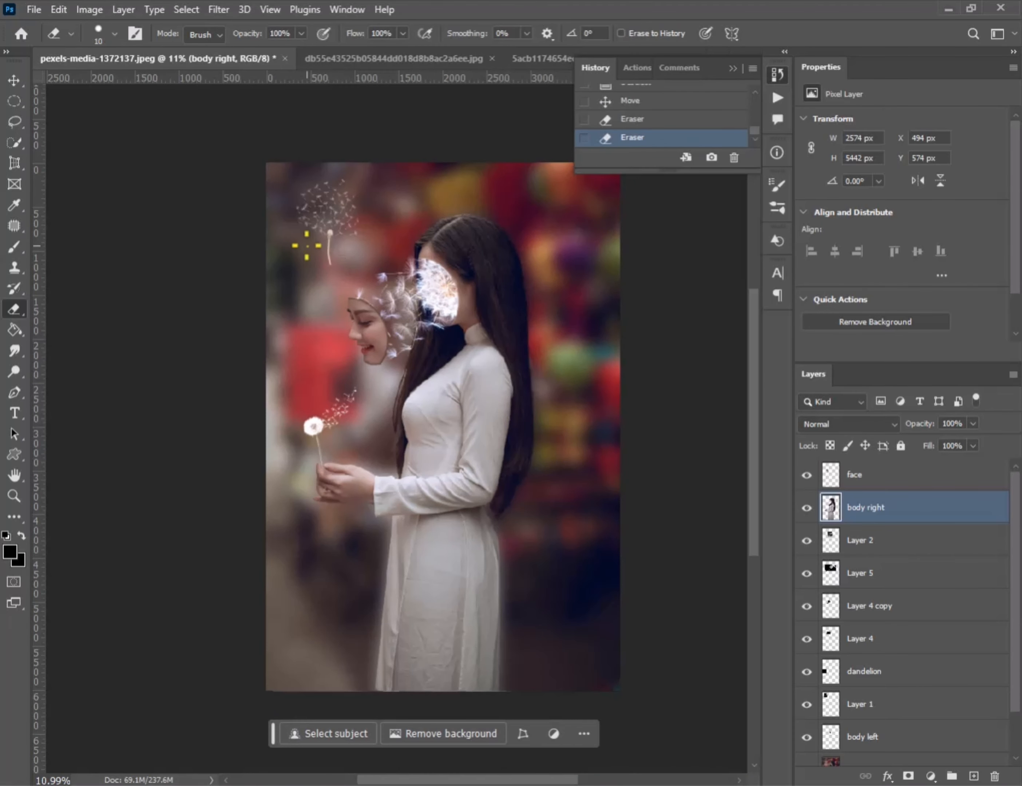
key("v")
left_click(319, 210, "ctrl")
mouse_move(319, 211)
left_mouse_down()
mouse_move(313, 420)
mouse_move(307, 228)
left_mouse_up()
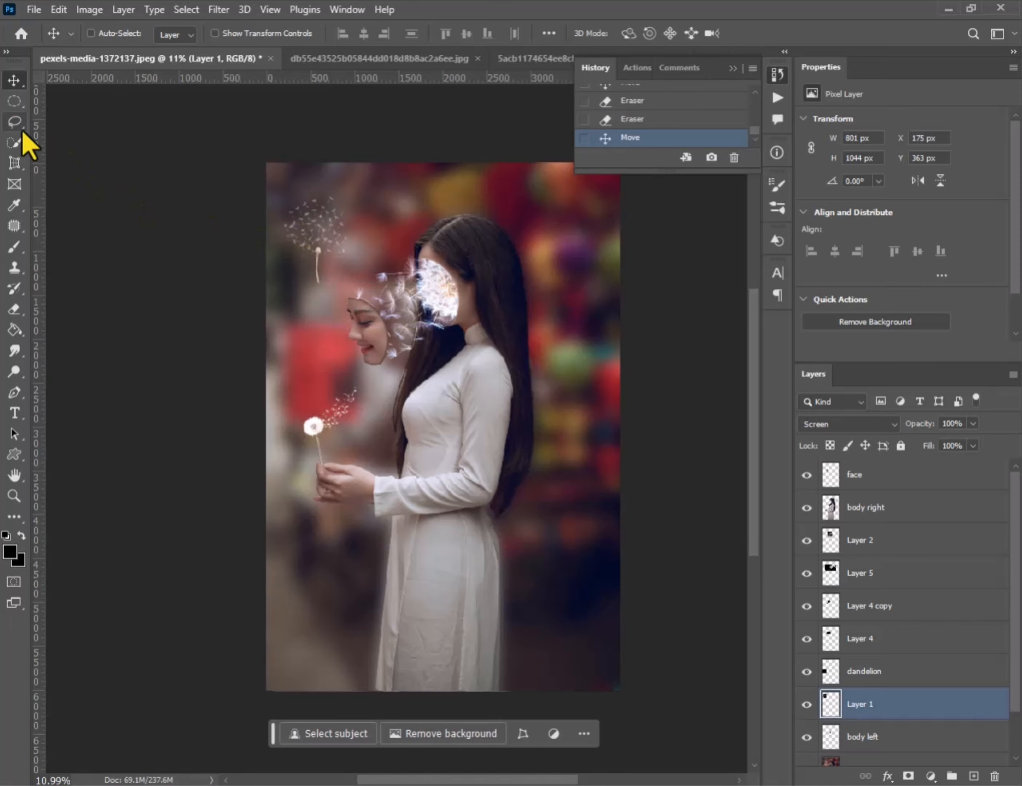
Lasso and delete the stem and core of the scattering dandelion on Layer 1, leaving only its seeds
left_click(16, 123)
scroll(342, 253, "up", 6)
left_click(352, 423)
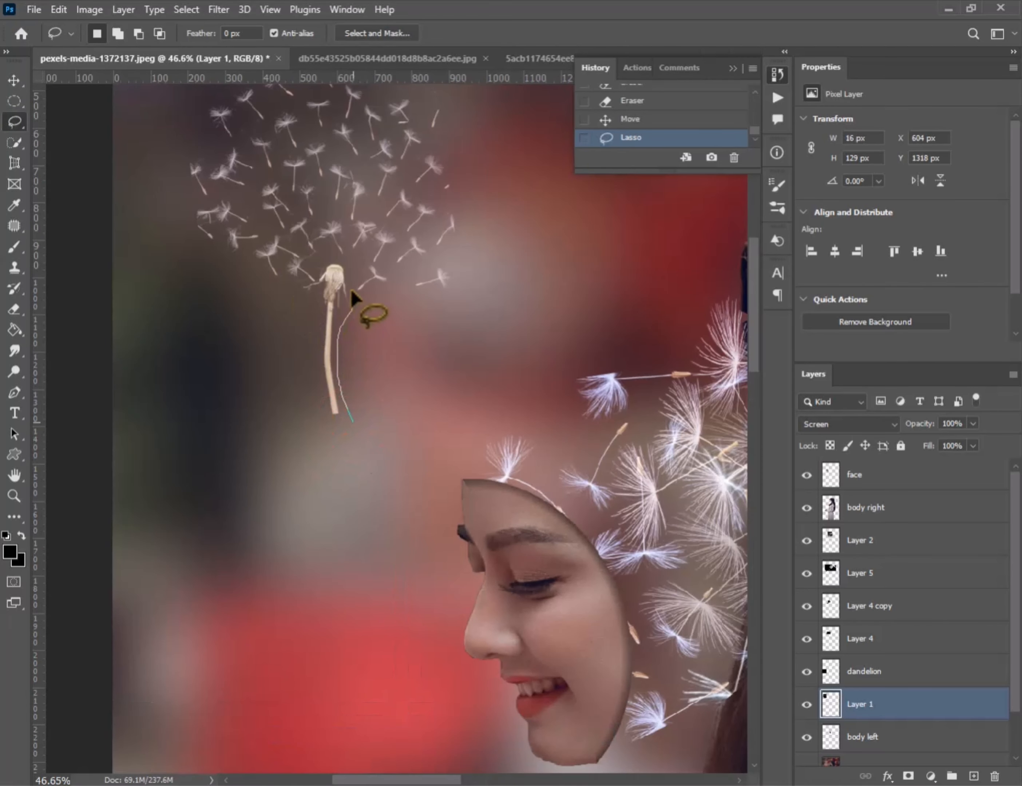
key("Delete")
left_click(292, 307)
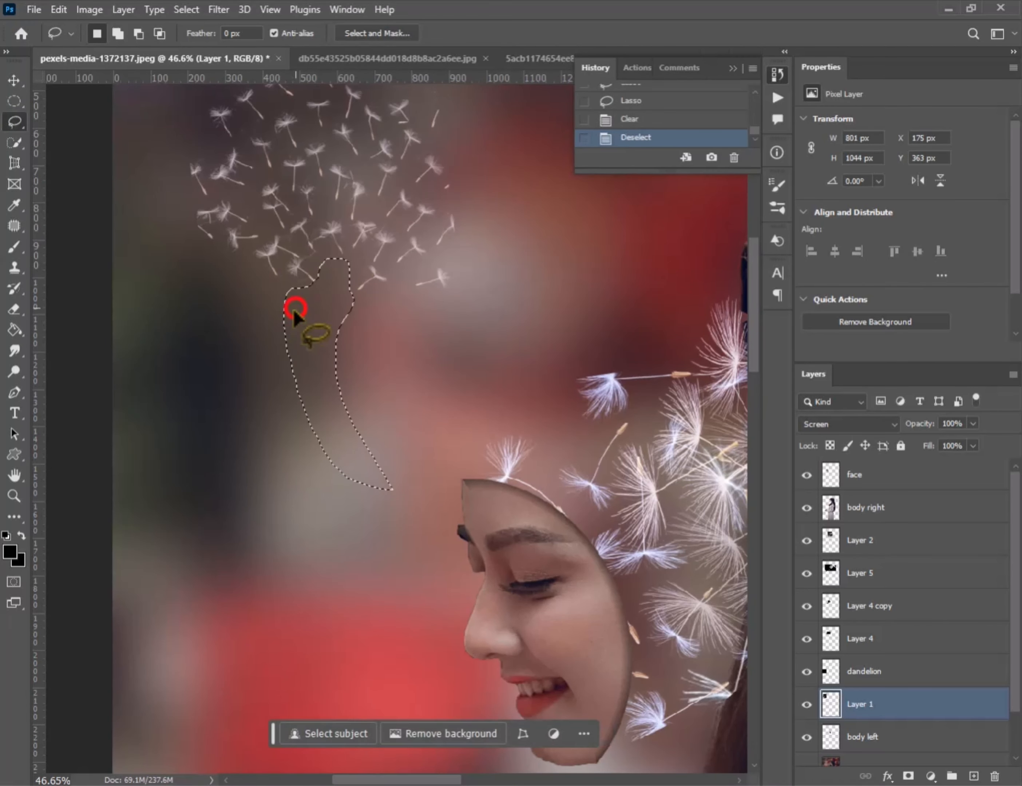
scroll(299, 307, "up", 3)
key("Delete")
left_click(363, 365)
Move and transform the loose seeds so they fan out above the dandelion held in the hand
mouse_move(318, 299)
left_mouse_down()
mouse_move(368, 405)
mouse_move(368, 544)
mouse_move(378, 532)
left_mouse_up()
scroll(367, 369, "down", 8)
key("v")
key("ctrl+t")
left_click_drag(442, 626, 385, 662)
left_click_drag(354, 560, 349, 565)
left_click_drag(372, 660, 425, 644)
left_click_drag(388, 593, 383, 596)
key("Return")
Duplicate Layer 1 and merge the copy down to strengthen the loose seeds
left_click_drag(817, 714, 974, 772)
key("ctrl+e")
key("ctrl+e")
scroll(473, 526, "down", 5)
left_click_drag(411, 547, 424, 348)
key("ctrl+z")
key("ctrl+z")
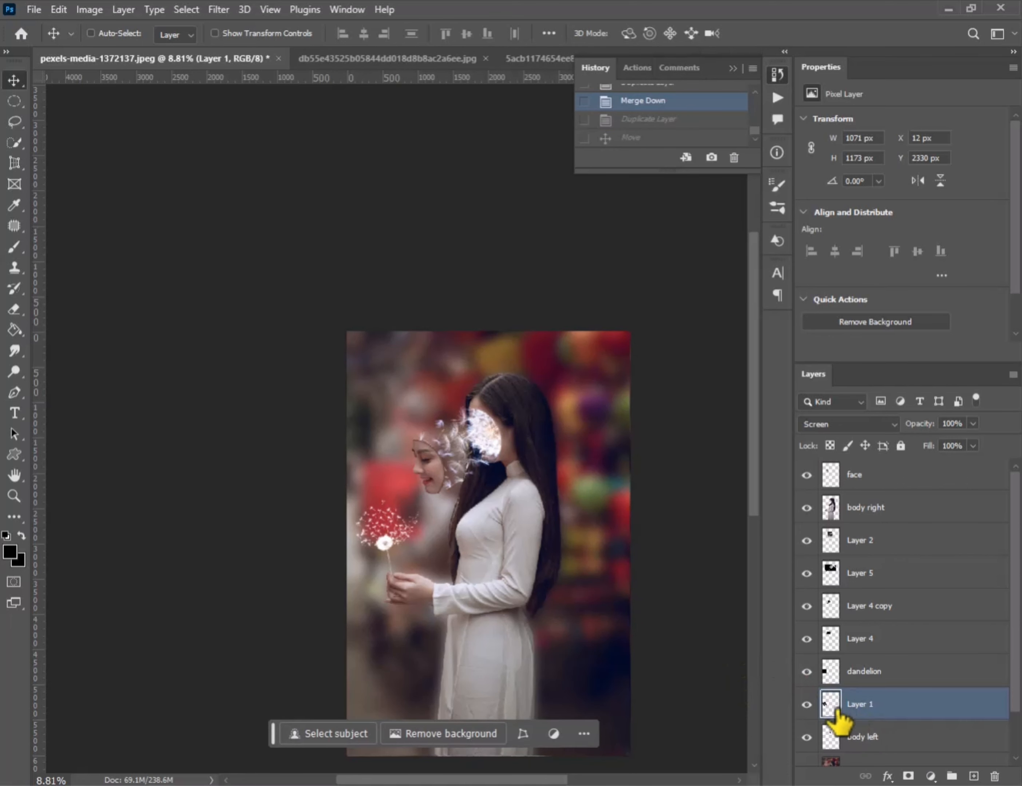
Move Layer 1 above the dandelion layer, merge the two, and check the merged layer's visibility
double_click(807, 705)
left_click_drag(829, 710, 831, 676)
key("ctrl+e")
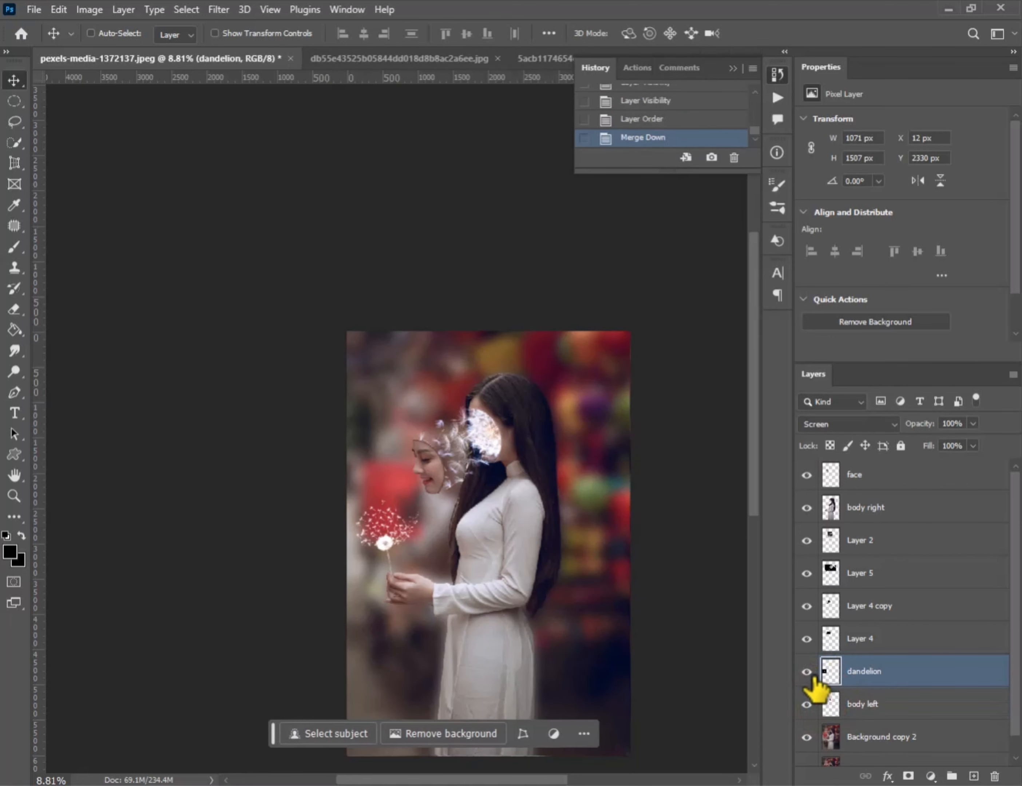
double_click(807, 672)
Merge Layer 4 copy down into Layer 4
left_click(820, 611)
key("ctrl+e")
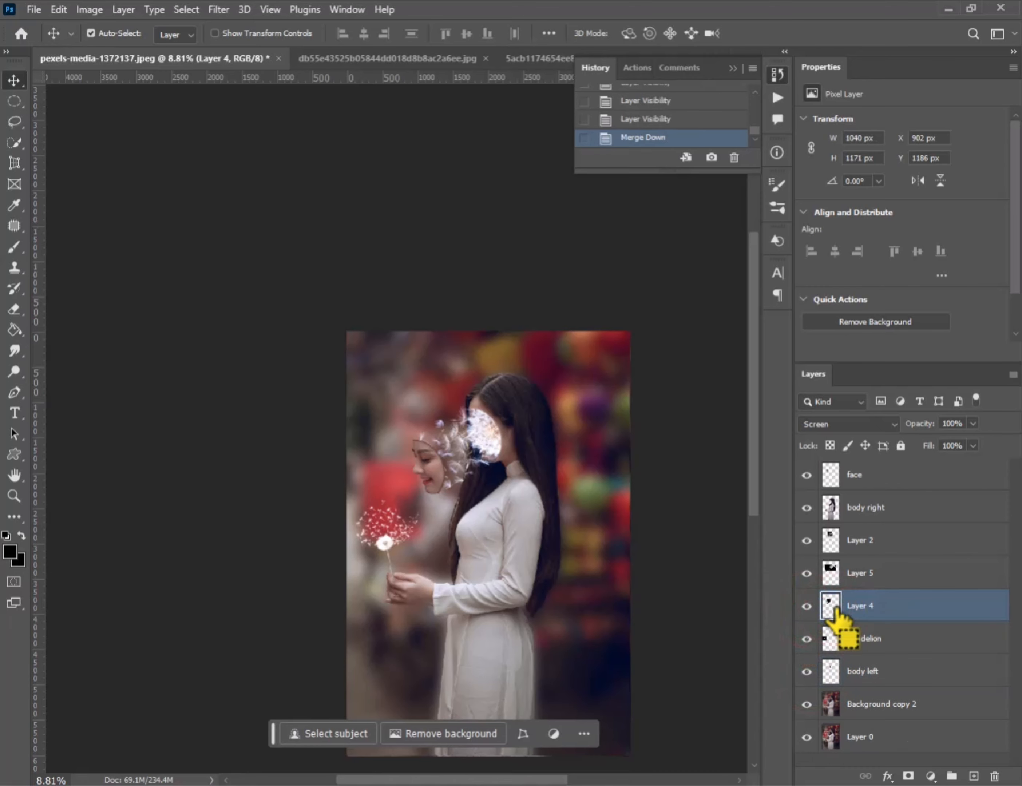
scroll(461, 449, "up", 3)
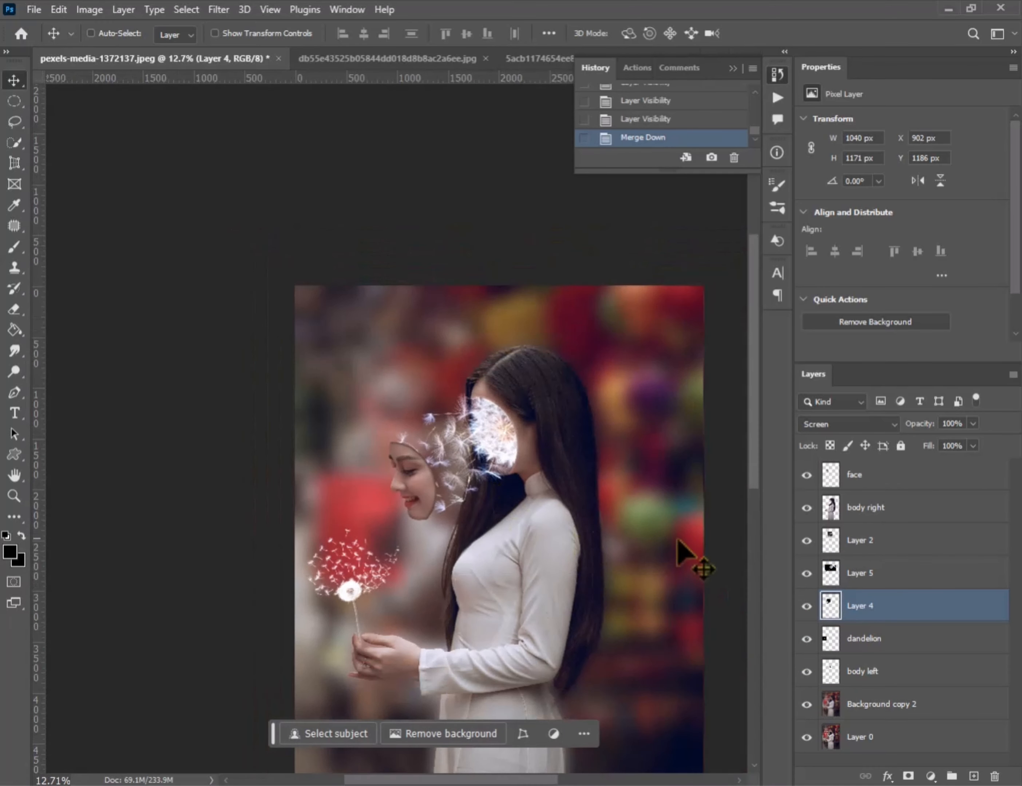
Add an Exposure adjustment clipped to Layer 5, the bright dandelion in the head opening
left_click(810, 566)
left_click(809, 567)
left_click(824, 573)
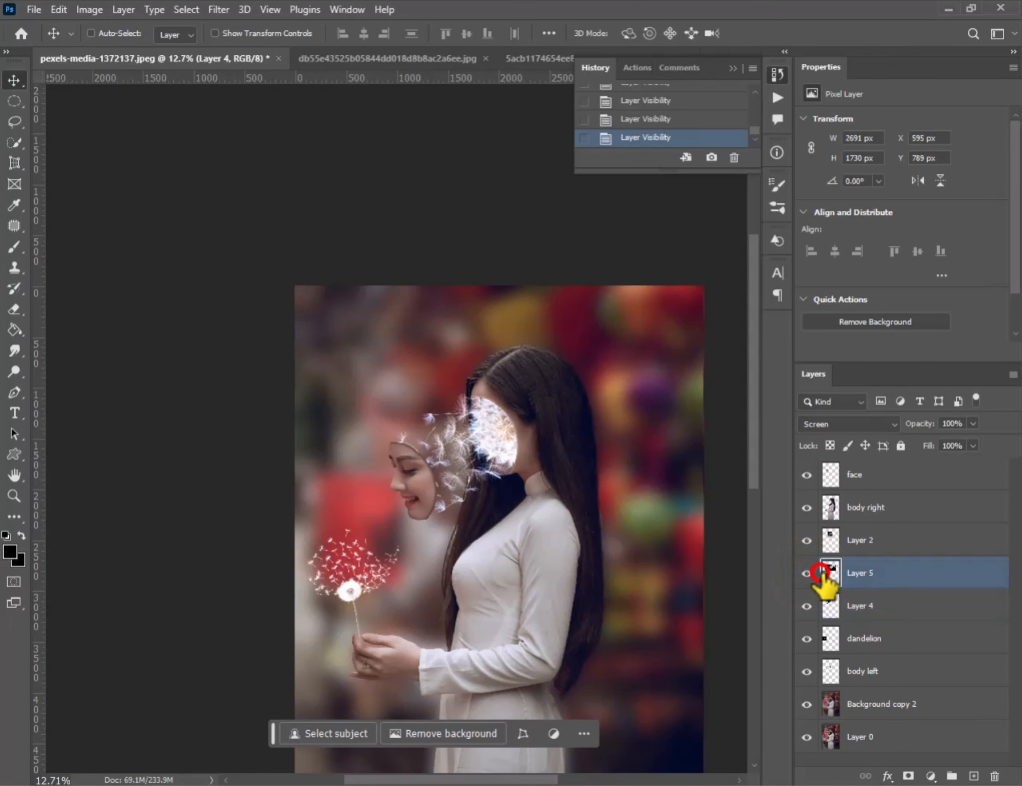
left_click(931, 776)
left_click(929, 596)
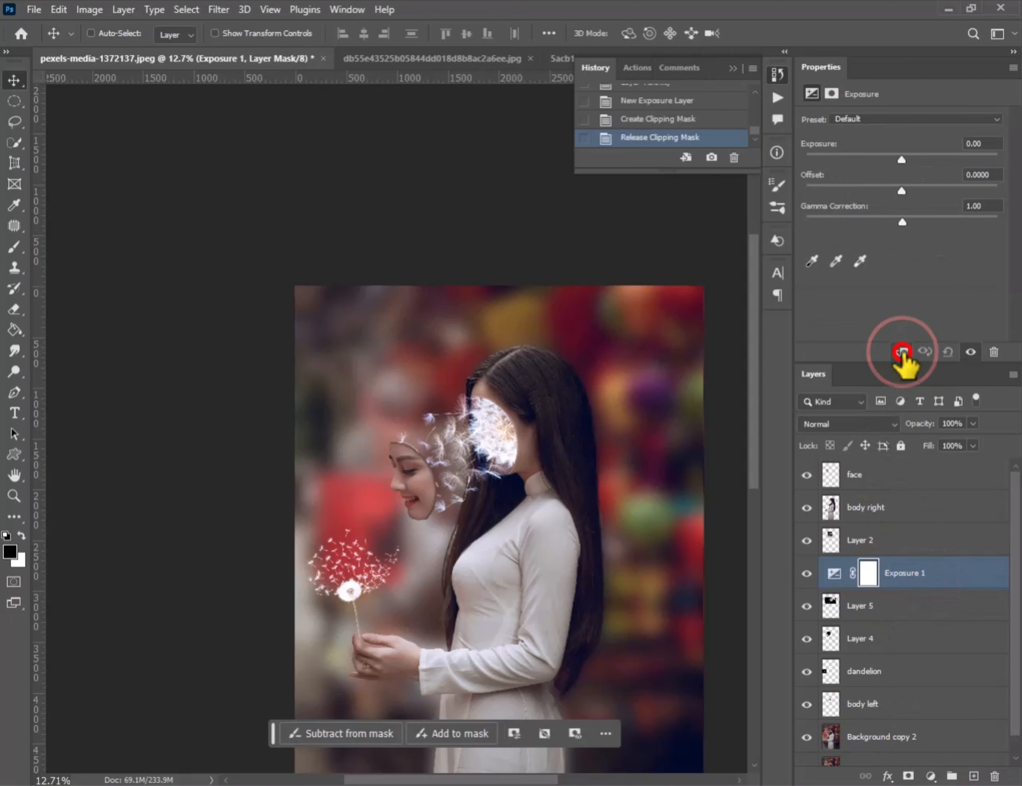
Set the exposure to -1.61, offset to 0 and gamma correction to 1.09, and merge the adjustment into Layer 5
left_click_drag(901, 161, 897, 232)
type("0")
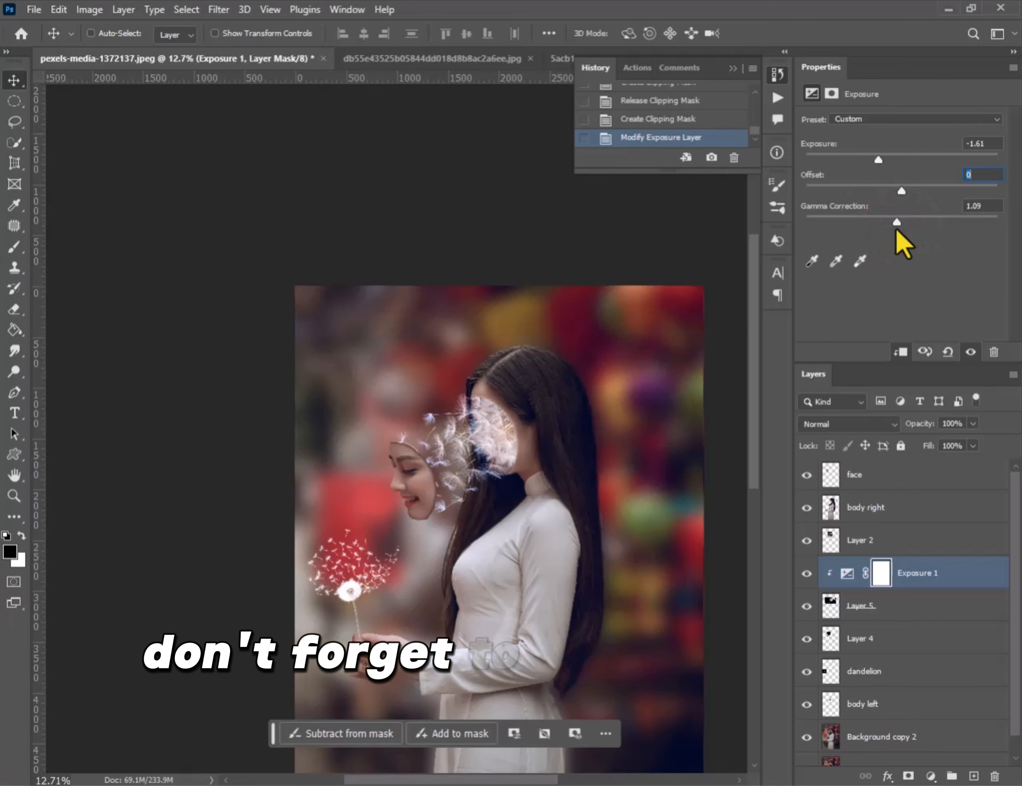
key("ctrl+e")
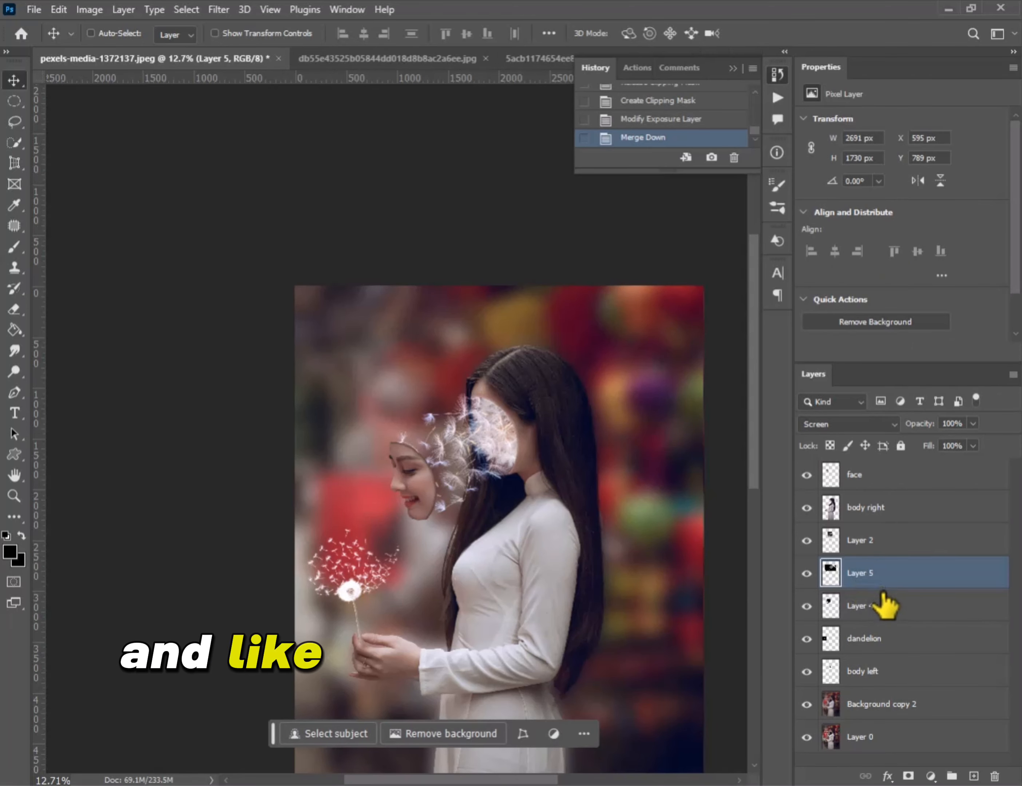
scroll(490, 677, "down", 4)
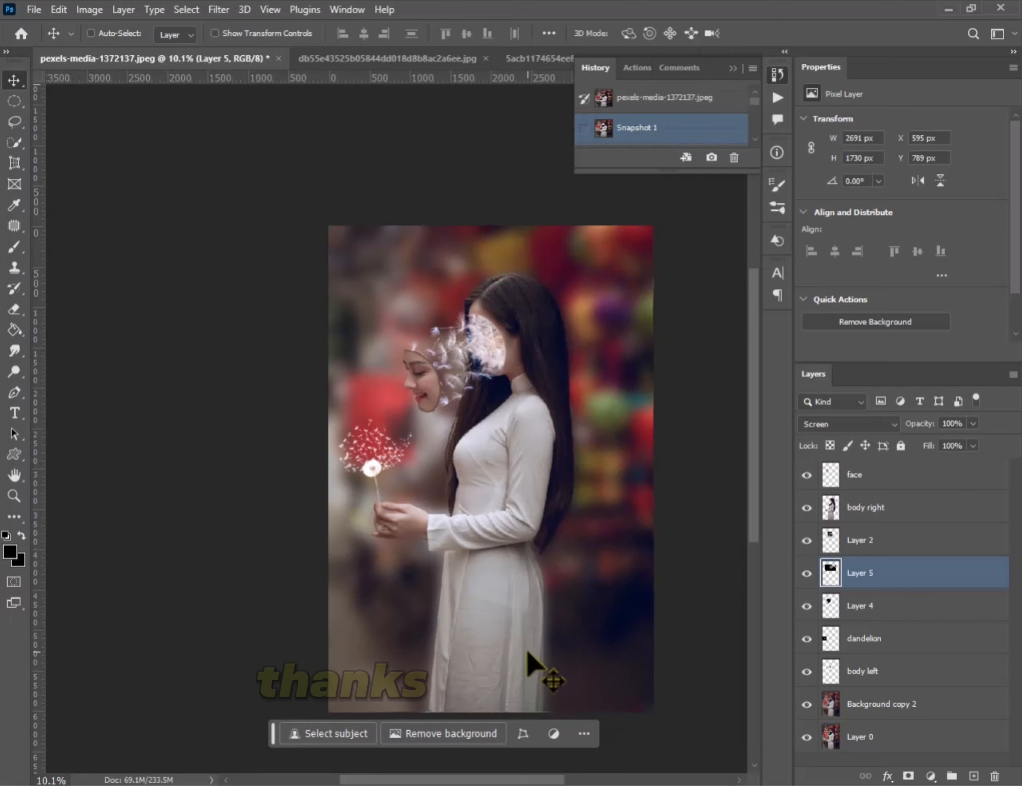